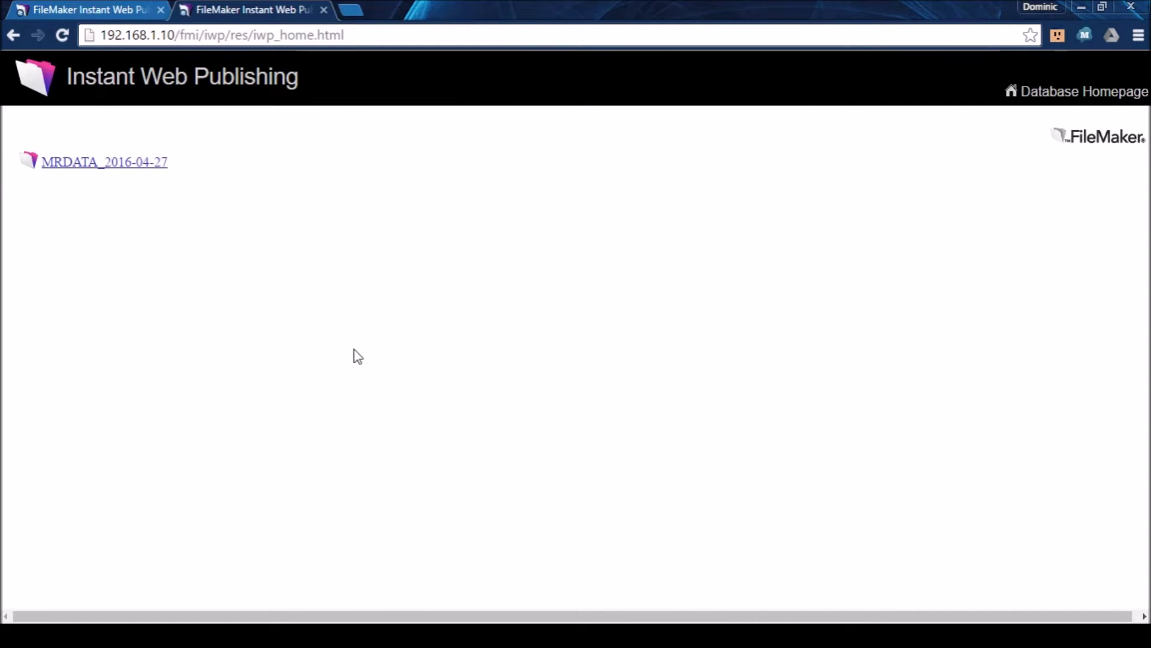
pyautogui.click(367, 34)
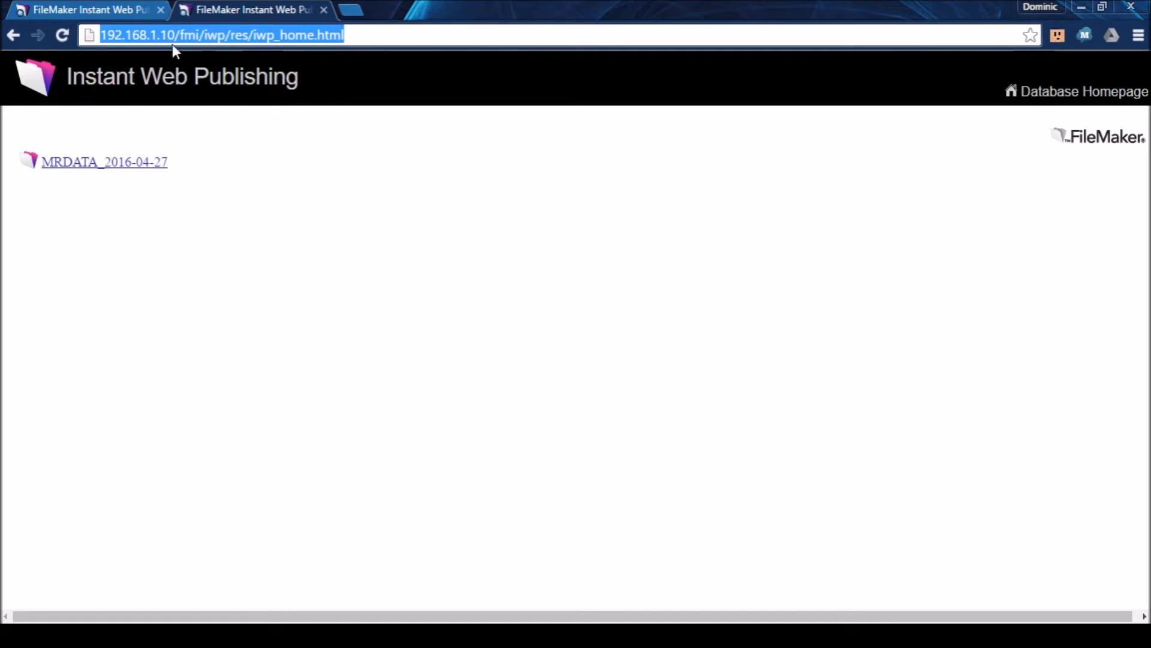
pyautogui.click(338, 275)
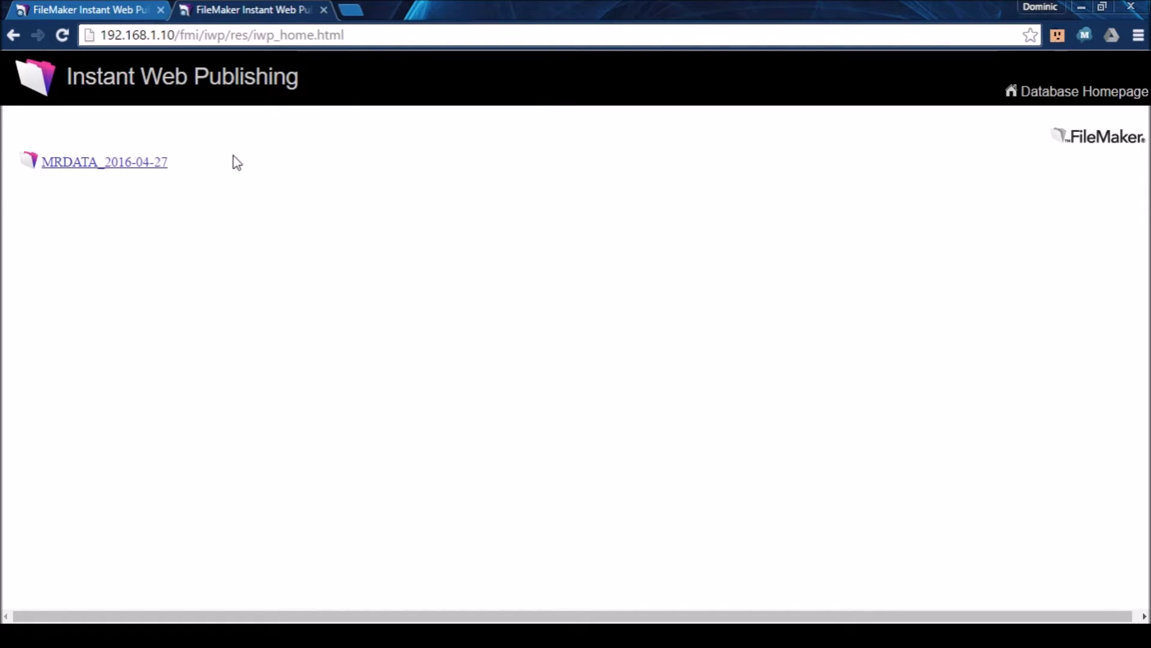
pyautogui.moveTo(233, 158); pyautogui.dragTo(40, 175)
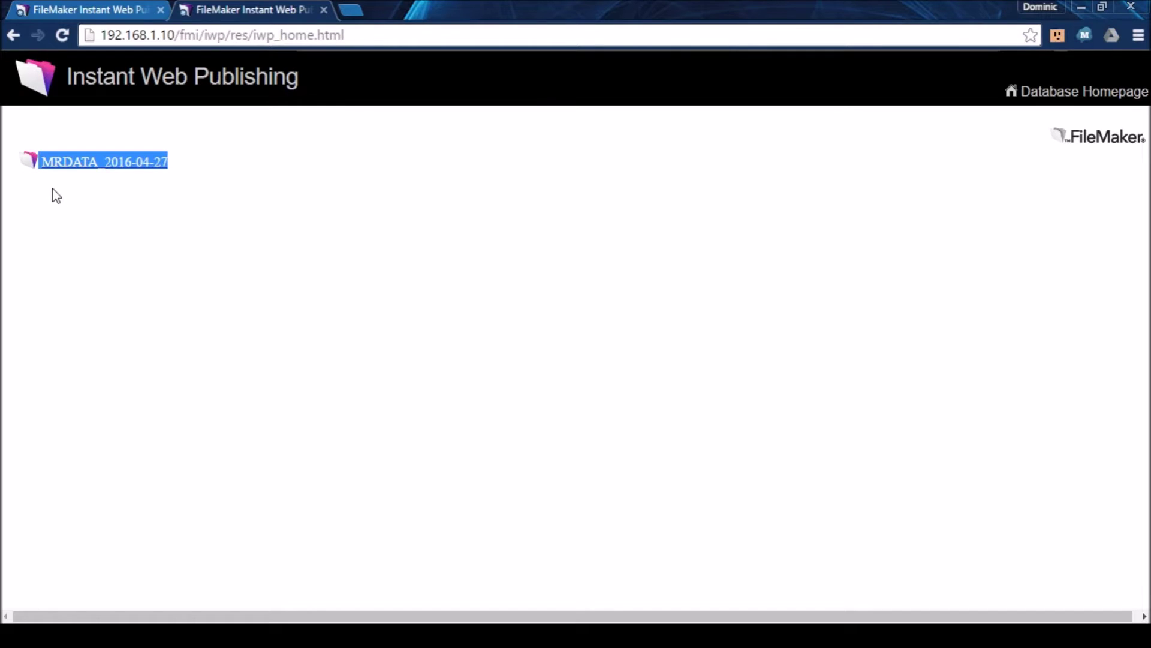
pyautogui.click(359, 174)
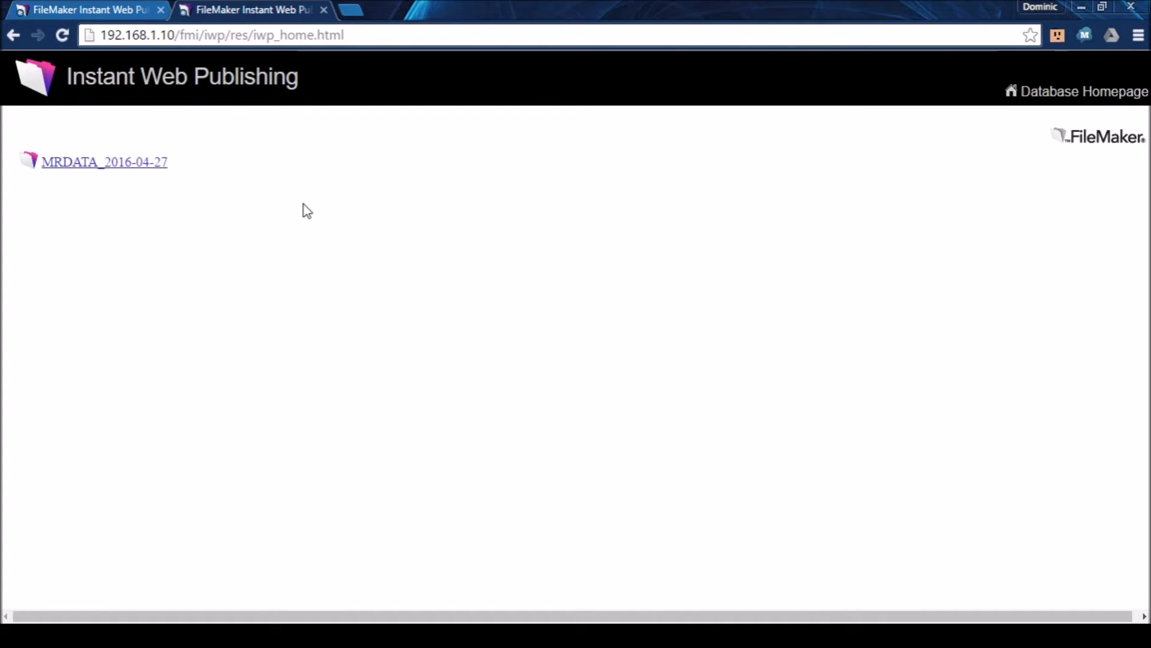
# Log in to the MRDATA_2016-04-27 database with the Admin account.
pyautogui.click(126, 7)
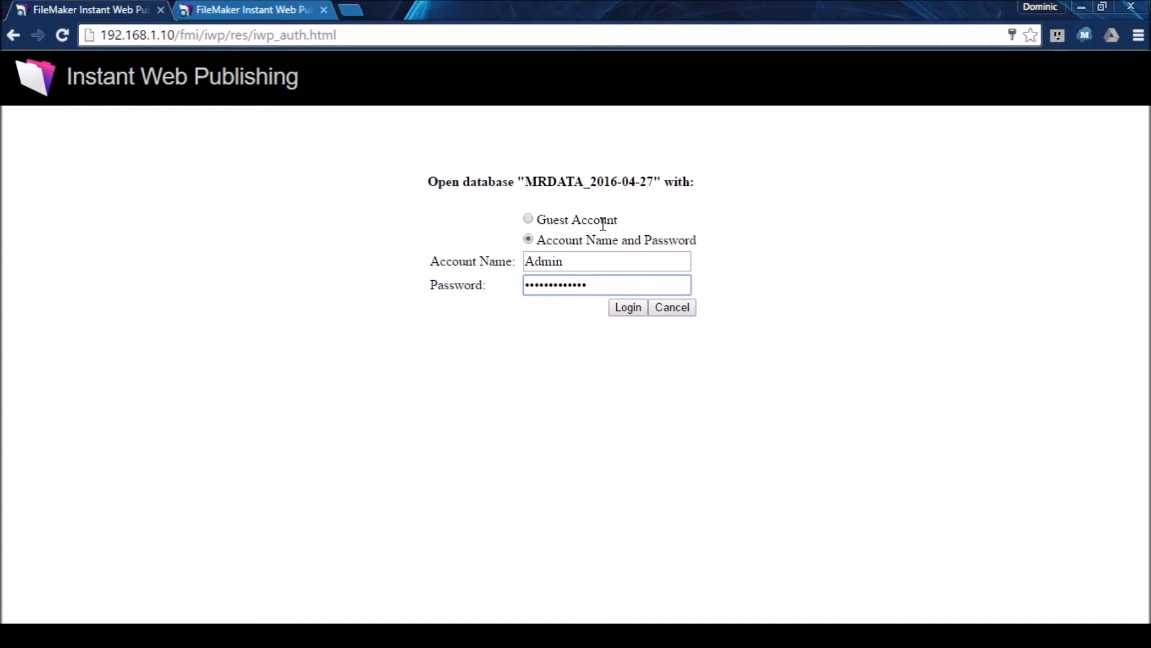
pyautogui.moveTo(624, 233); pyautogui.dragTo(536, 220)
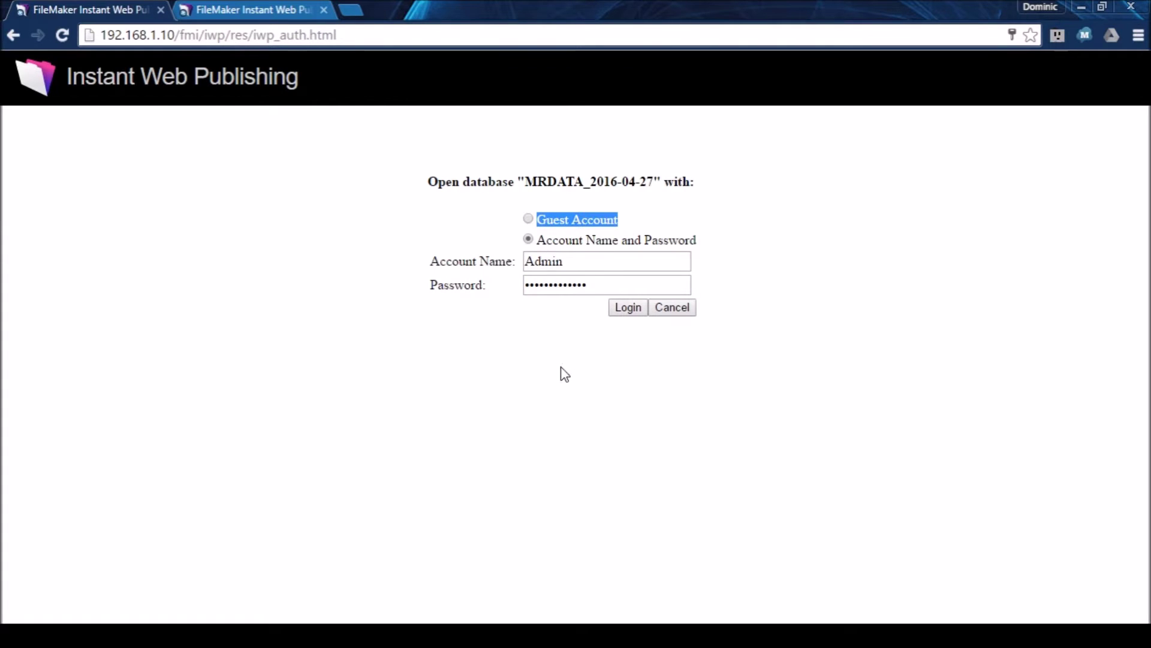
pyautogui.click(556, 387)
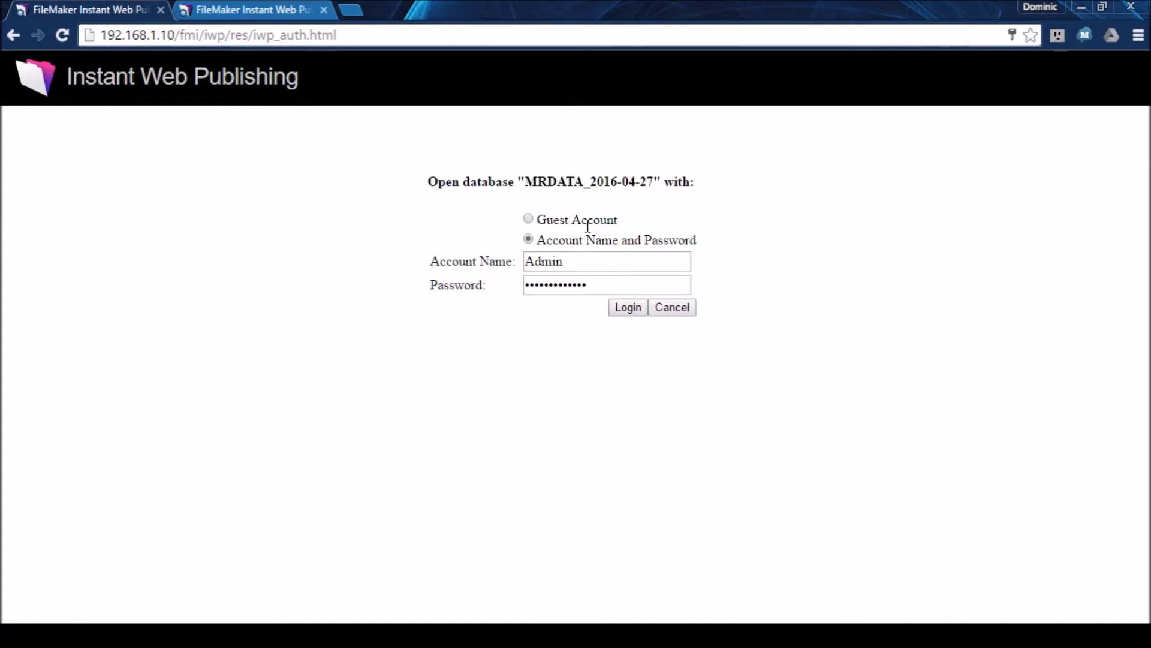
pyautogui.click(629, 308)
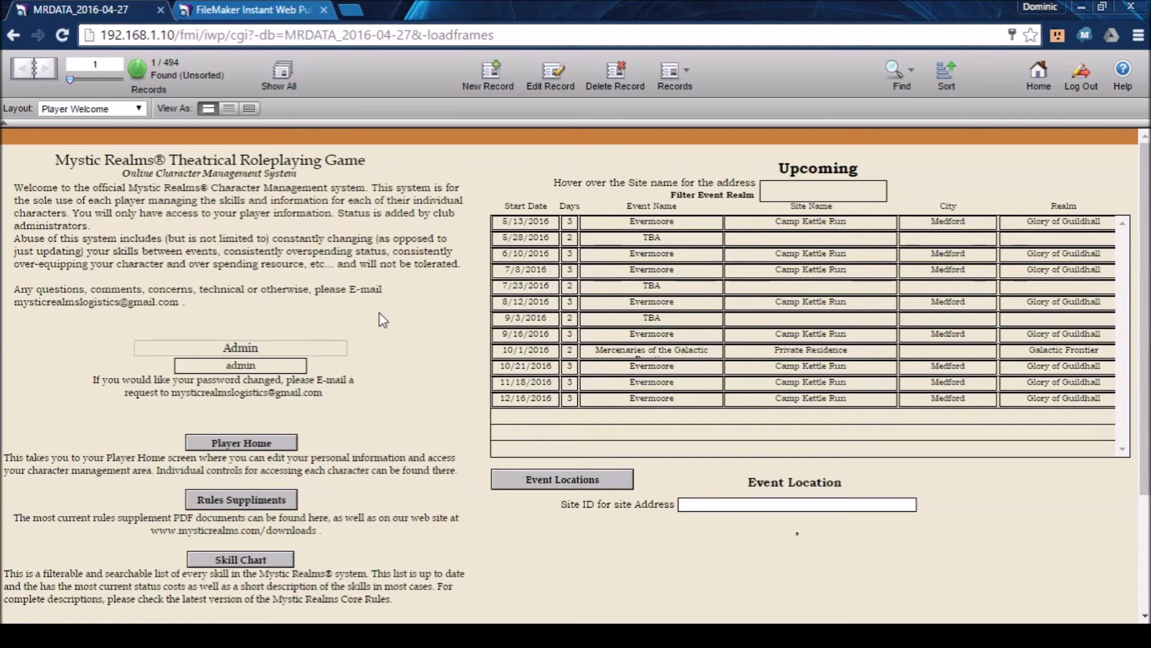
# Look over the Player Welcome page and filter the upcoming events by the Glory of Guildhall realm.
pyautogui.scroll(-3, 380, 314)
pyautogui.scroll(3, 382, 323)
pyautogui.scroll(-1, 390, 432)
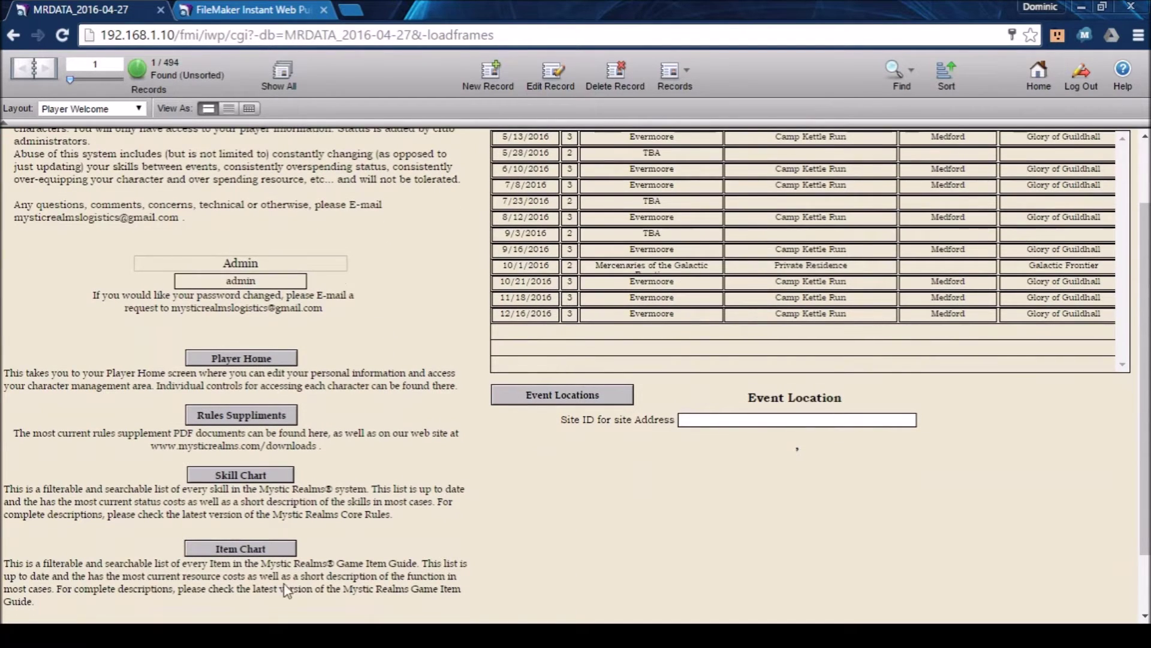
pyautogui.scroll(1, 445, 448)
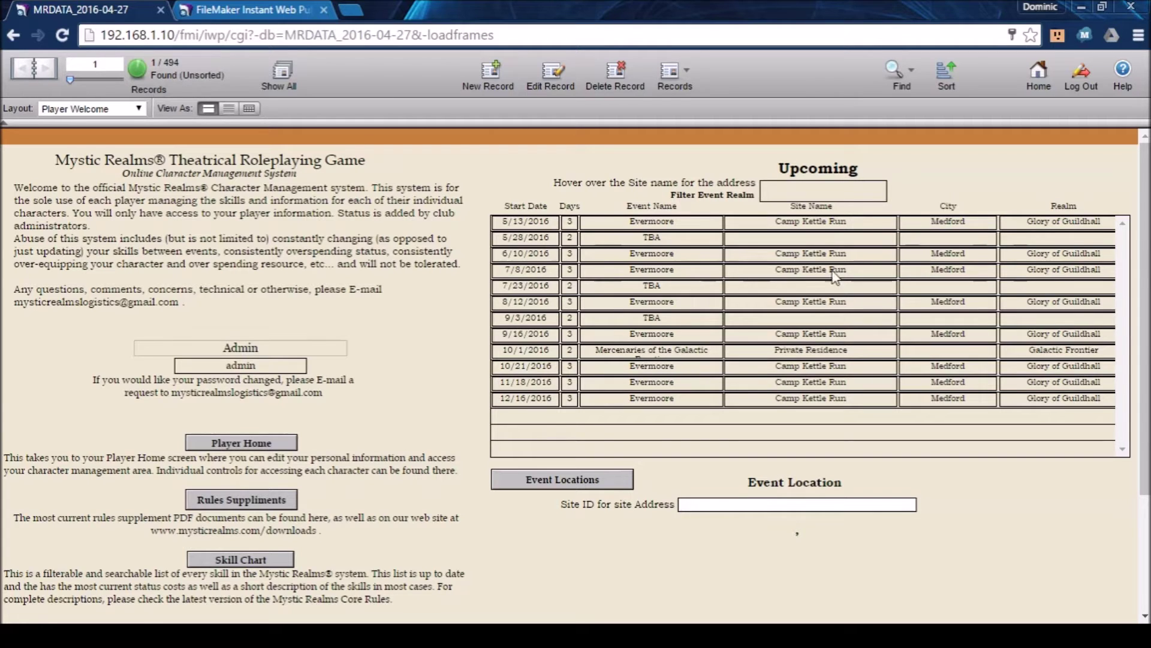
pyautogui.click(851, 192)
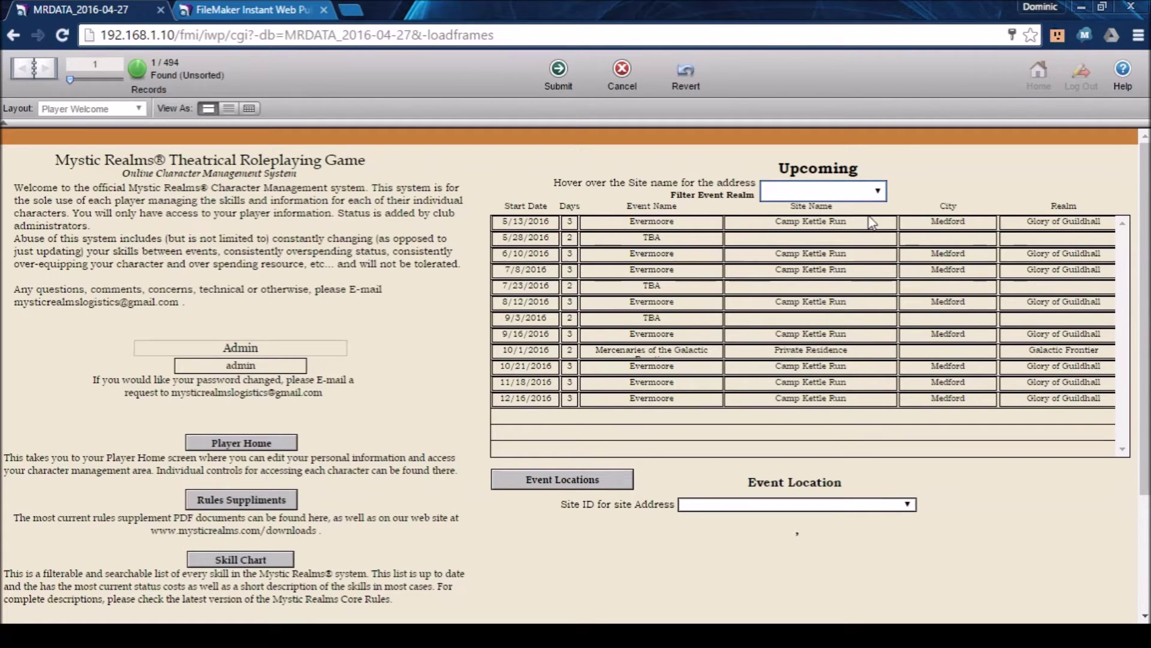
pyautogui.click(839, 223)
pyautogui.click(558, 73)
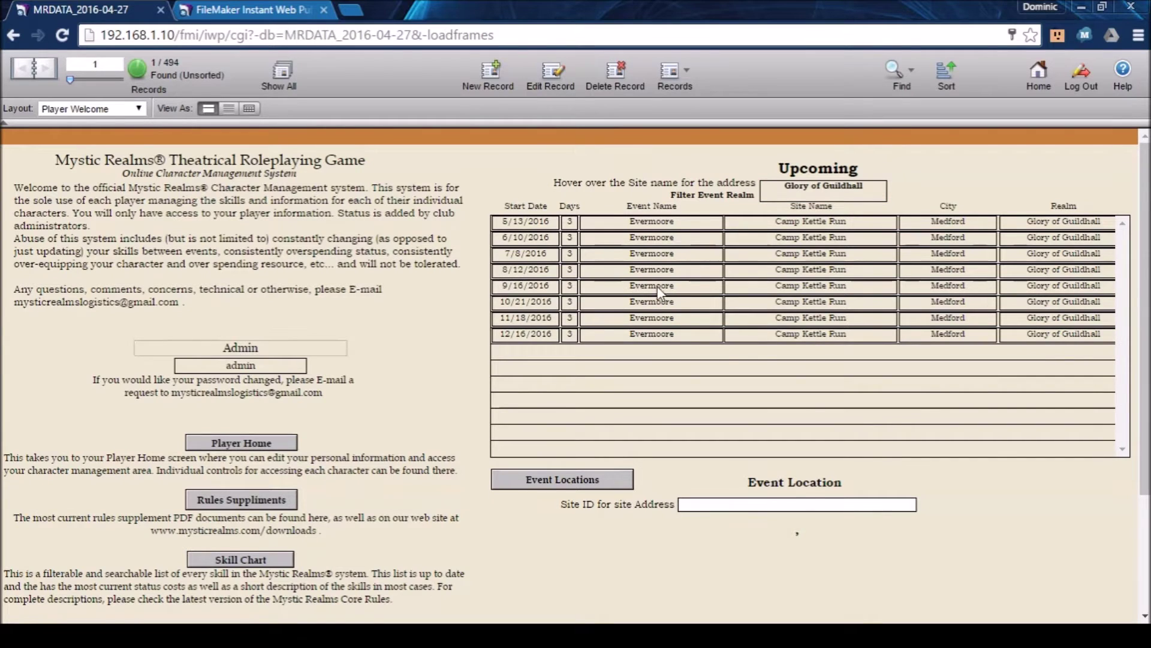
# Change the upcoming events filter to Mercenaries of the Galactic Frontier and submit it.
pyautogui.click(835, 195)
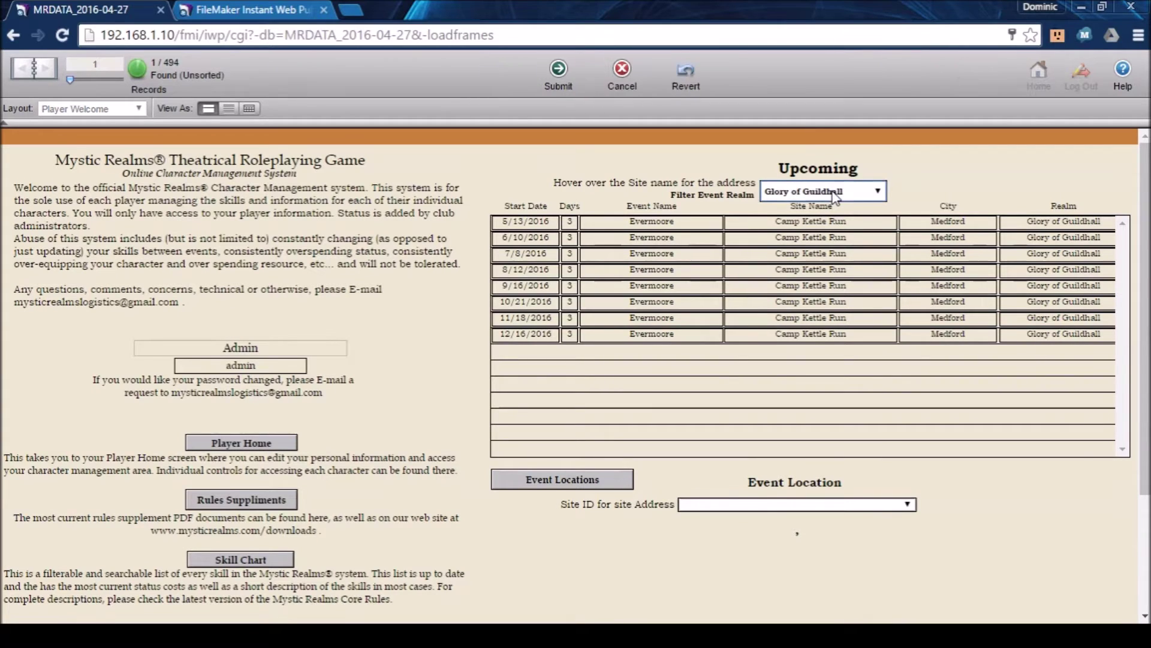
pyautogui.click(831, 227)
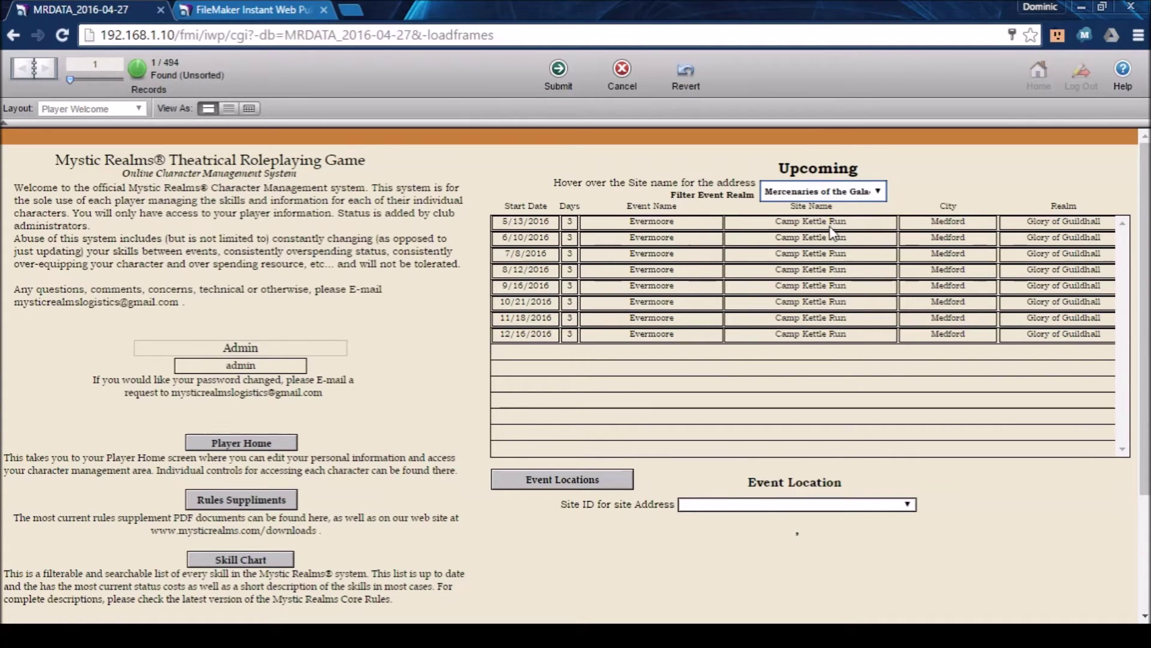
pyautogui.click(561, 77)
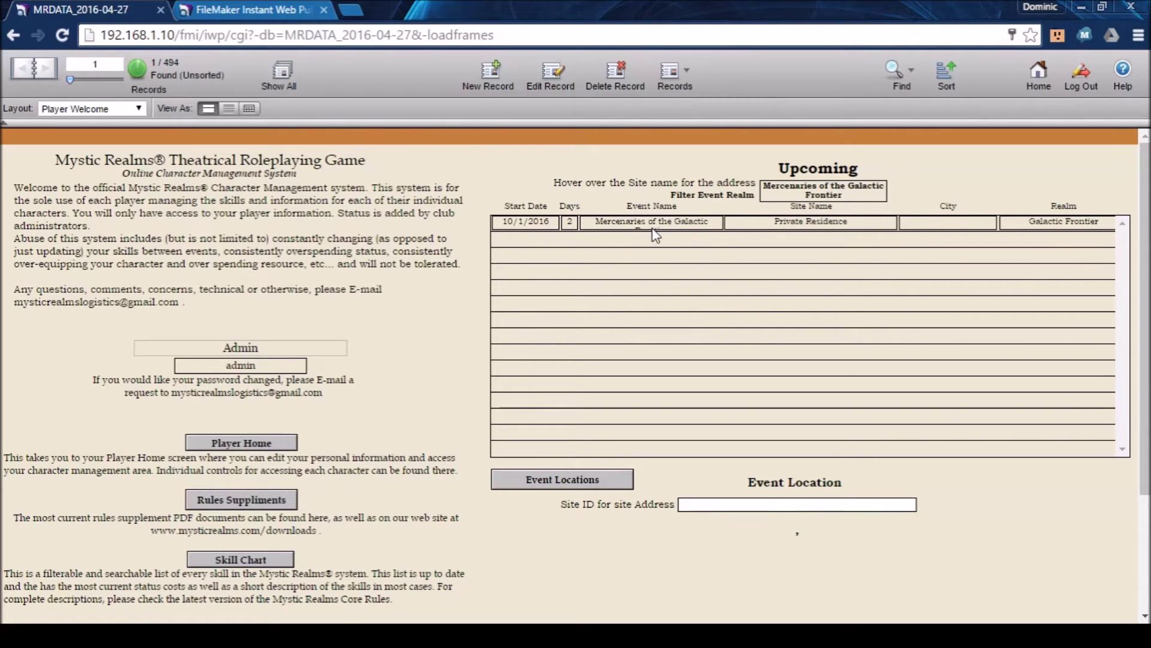
# Set the event realm filter to All and submit it.
pyautogui.click(812, 194)
pyautogui.click(821, 192)
pyautogui.click(827, 211)
pyautogui.click(557, 75)
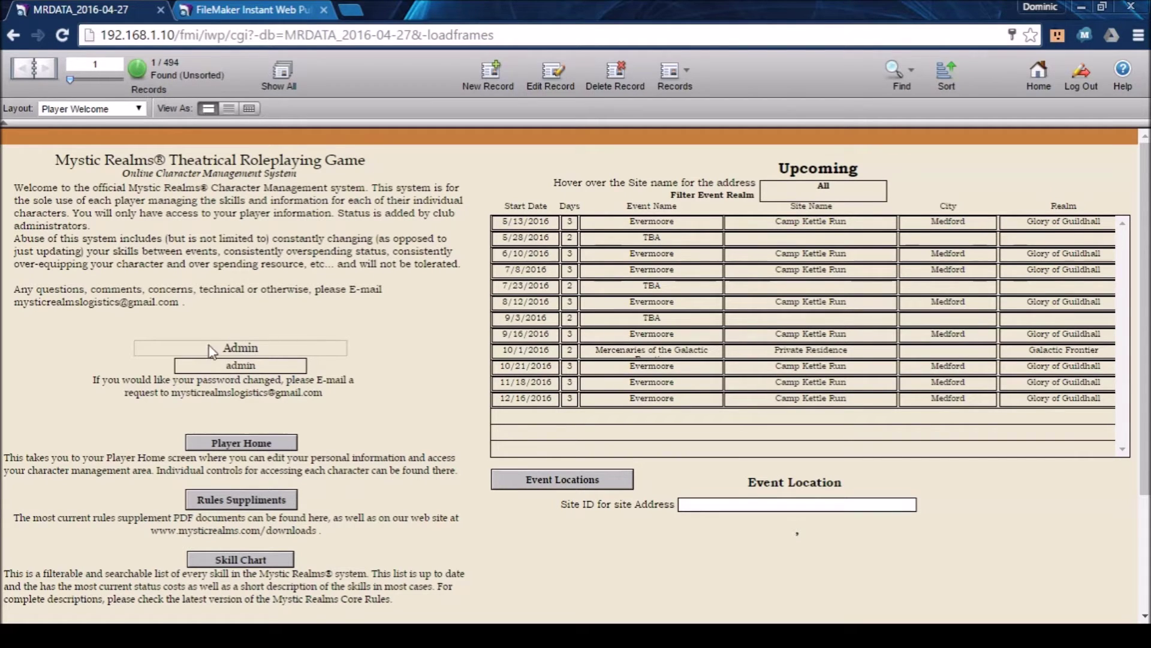
# Create a new character from the Player Home page and name it Roger.
pyautogui.click(247, 444)
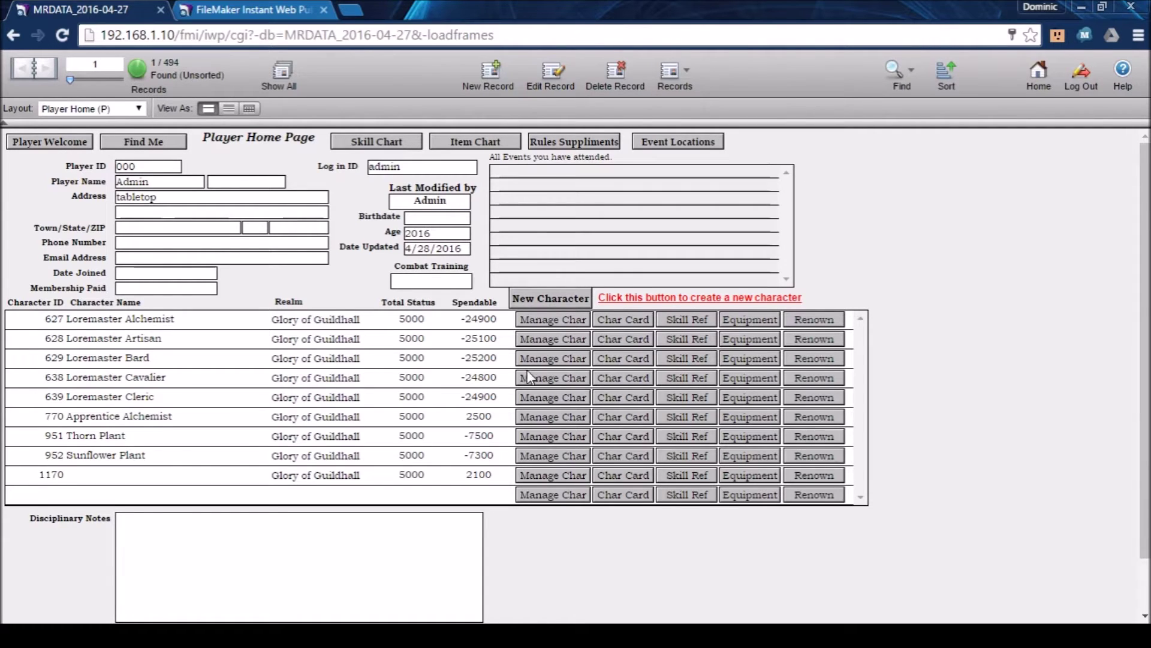
pyautogui.click(544, 303)
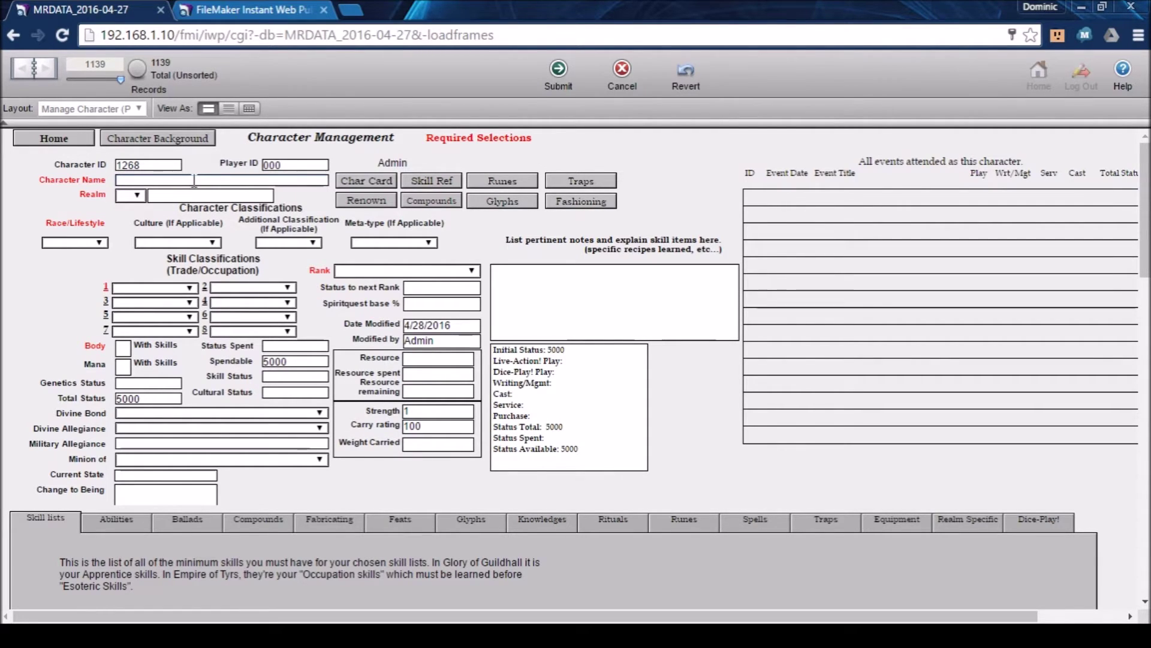
pyautogui.write('Character nam')
pyautogui.write('er name')
pyautogui.moveTo(205, 176); pyautogui.dragTo(118, 181)
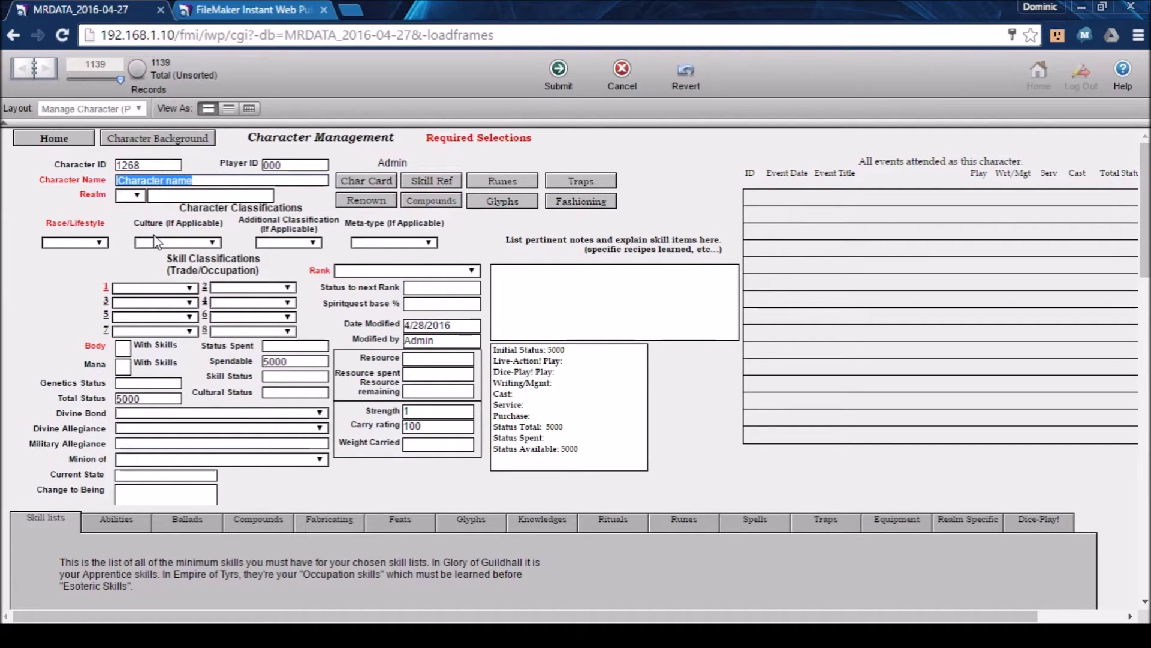
pyautogui.write('Roger')
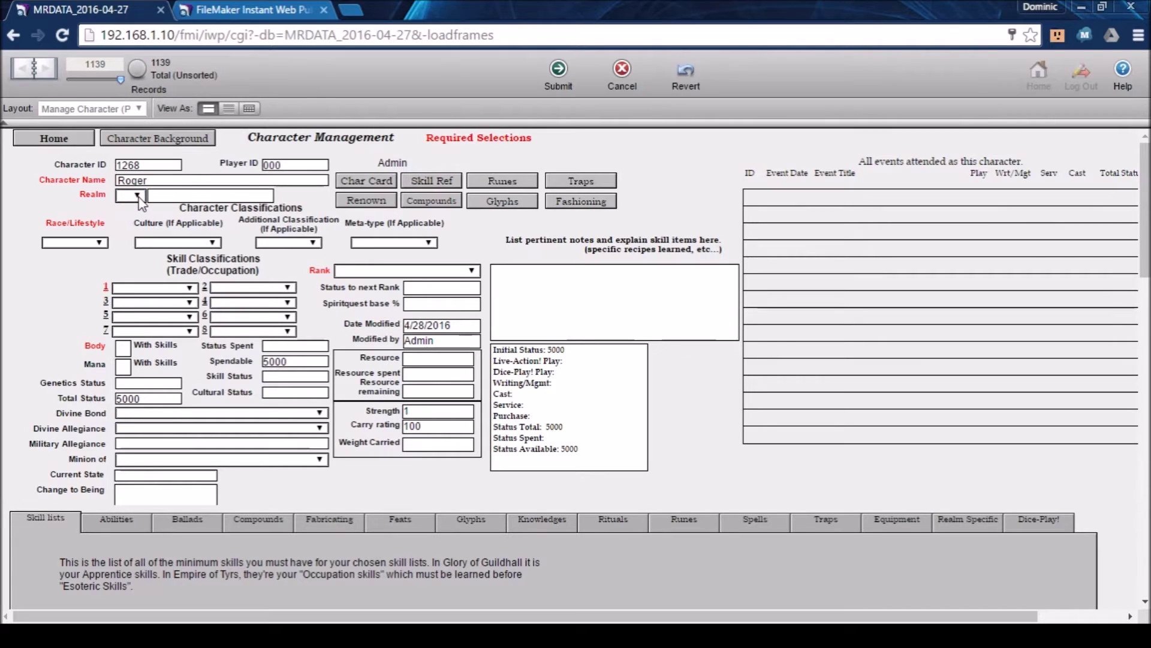
# Set the character's realm to 1, Glory of Guildhall, and submit the record.
pyautogui.click(139, 197)
pyautogui.click(179, 265)
pyautogui.click(553, 68)
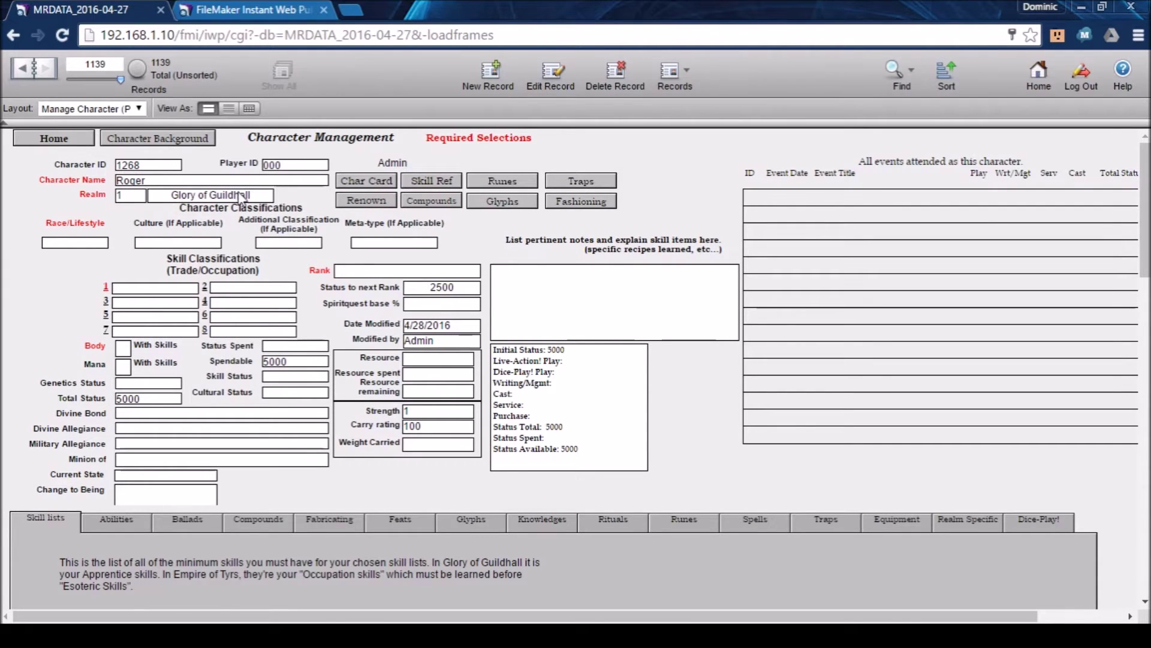
# Set the character's race to Elf and culture to Sea Elf, and submit the record.
pyautogui.click(86, 241)
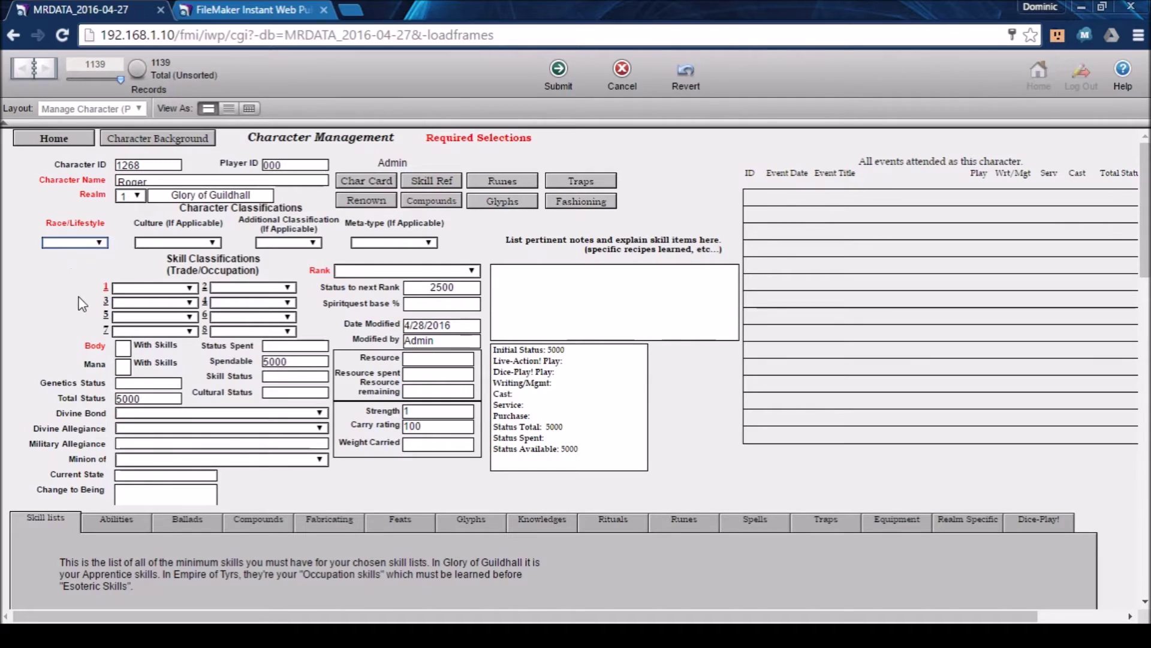
pyautogui.click(71, 269)
pyautogui.click(200, 244)
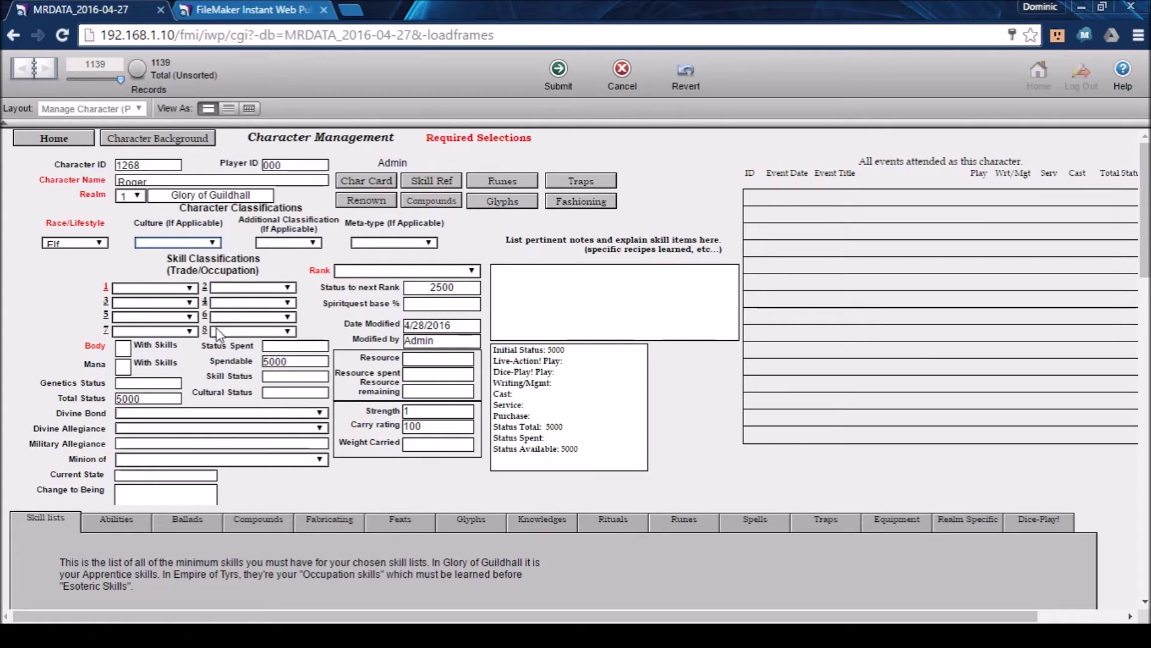
pyautogui.click(194, 268)
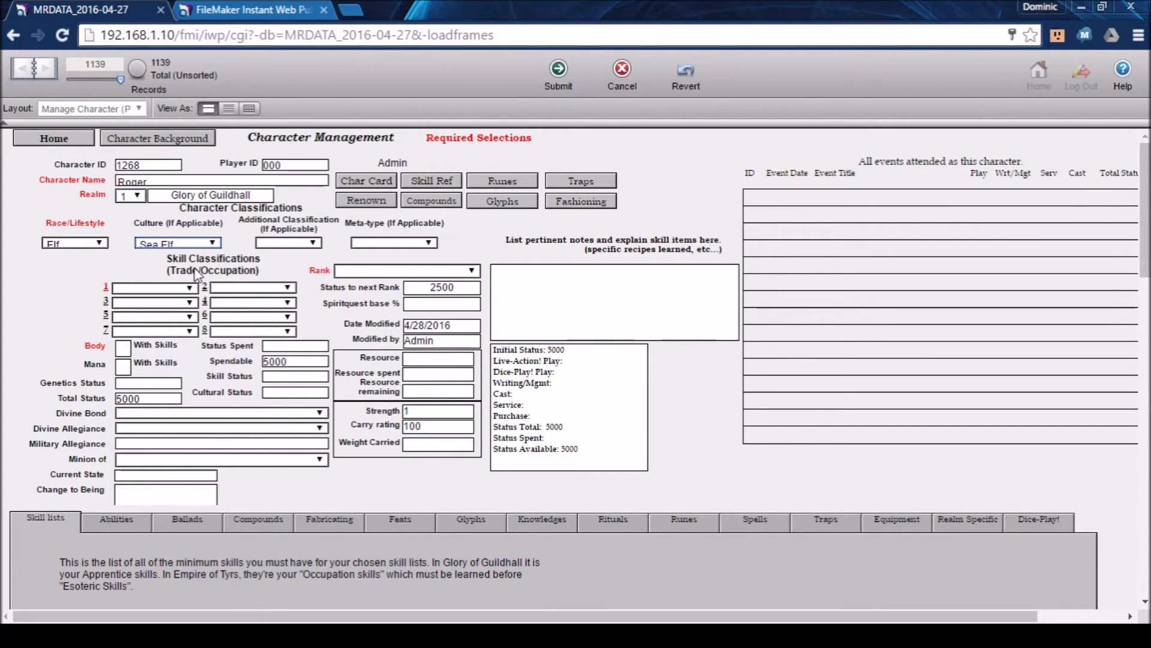
pyautogui.click(559, 75)
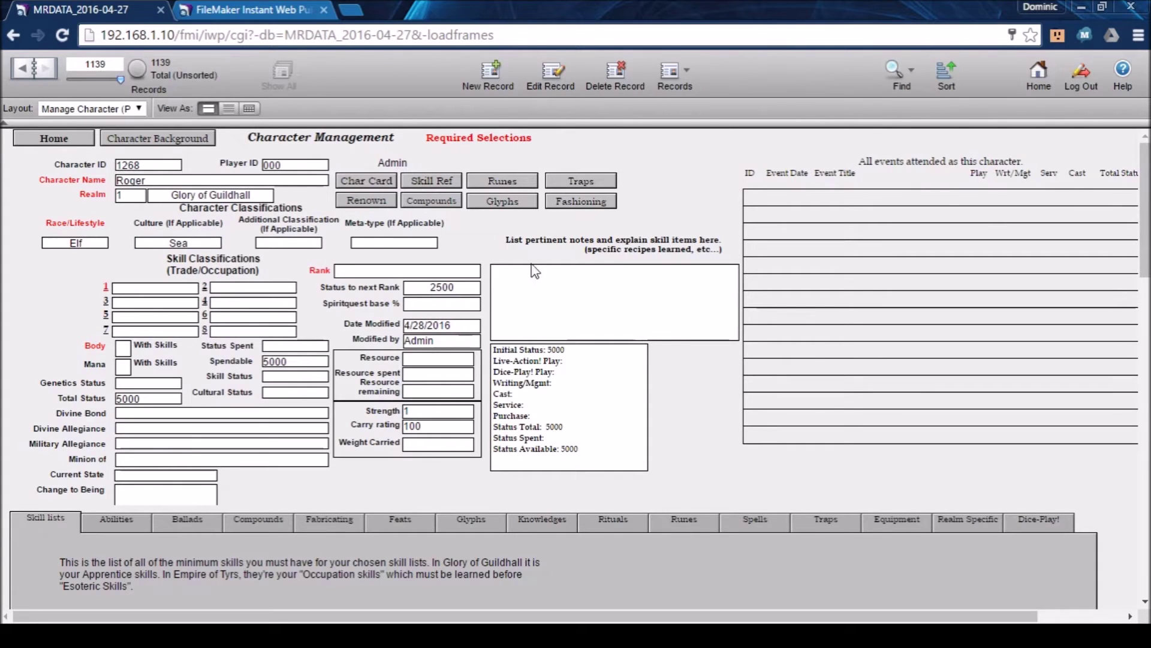
# Set the first skill classification to Bard and the rank to Initiate, submitting each selection.
pyautogui.click(147, 287)
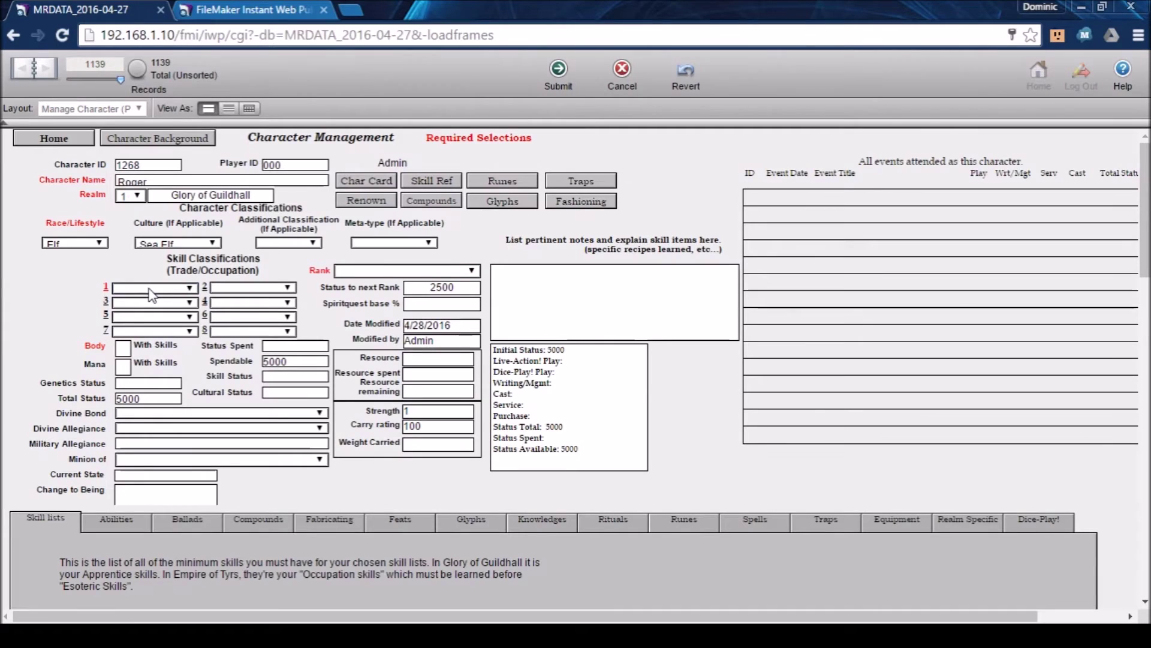
pyautogui.click(156, 324)
pyautogui.click(558, 84)
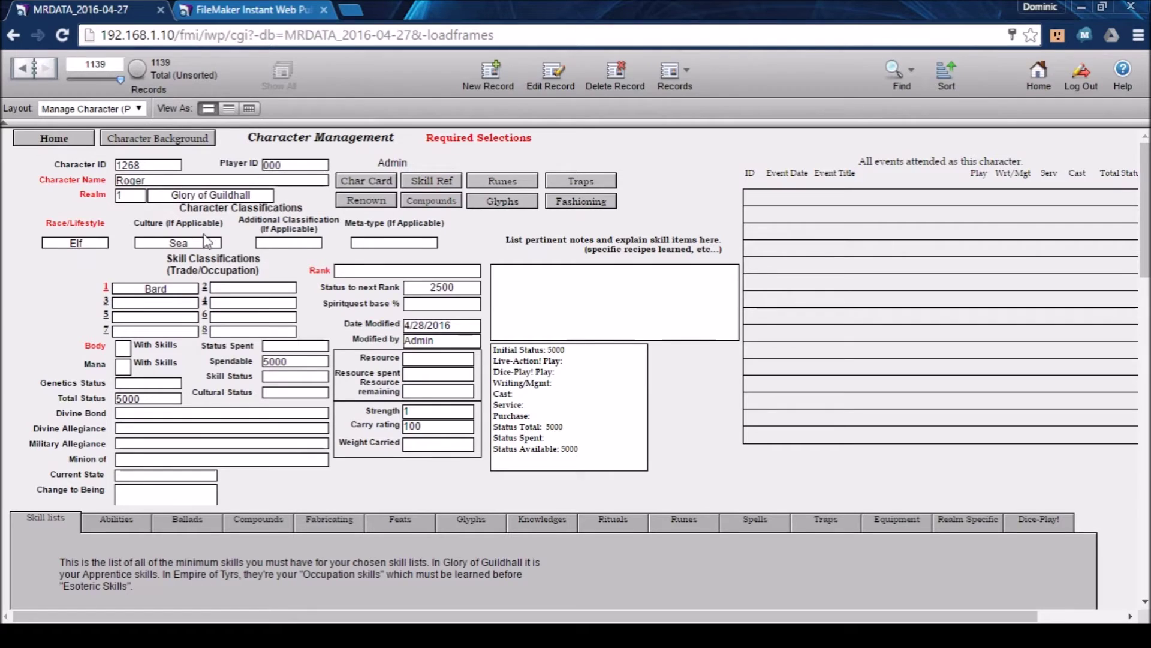
pyautogui.click(400, 274)
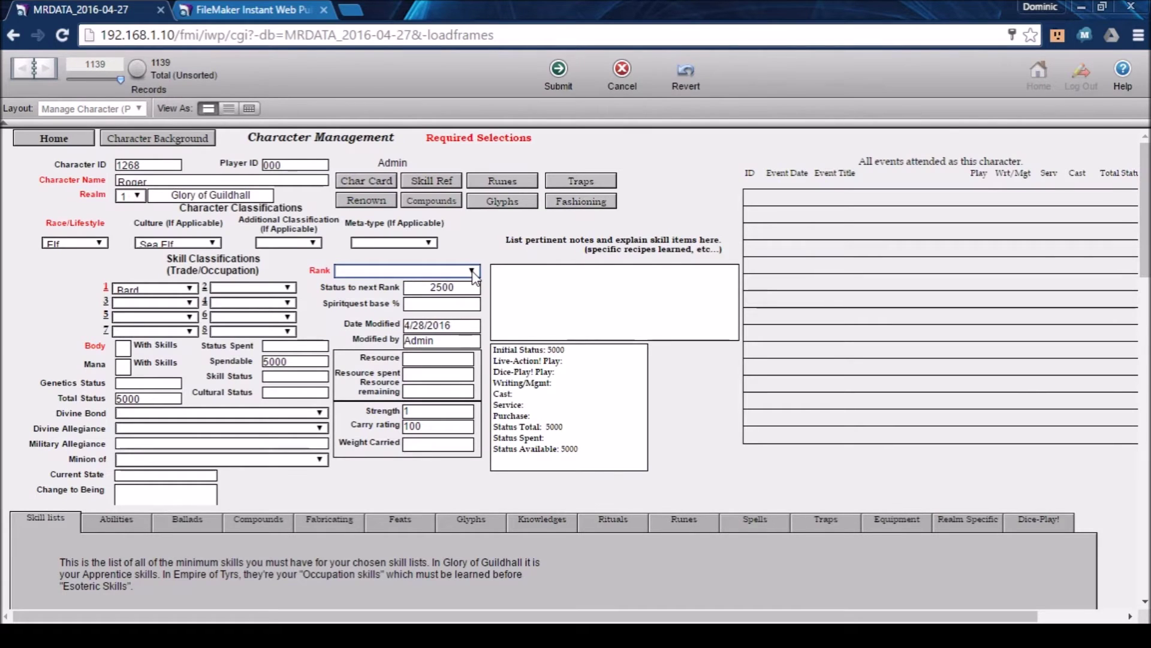
pyautogui.click(453, 302)
pyautogui.click(559, 82)
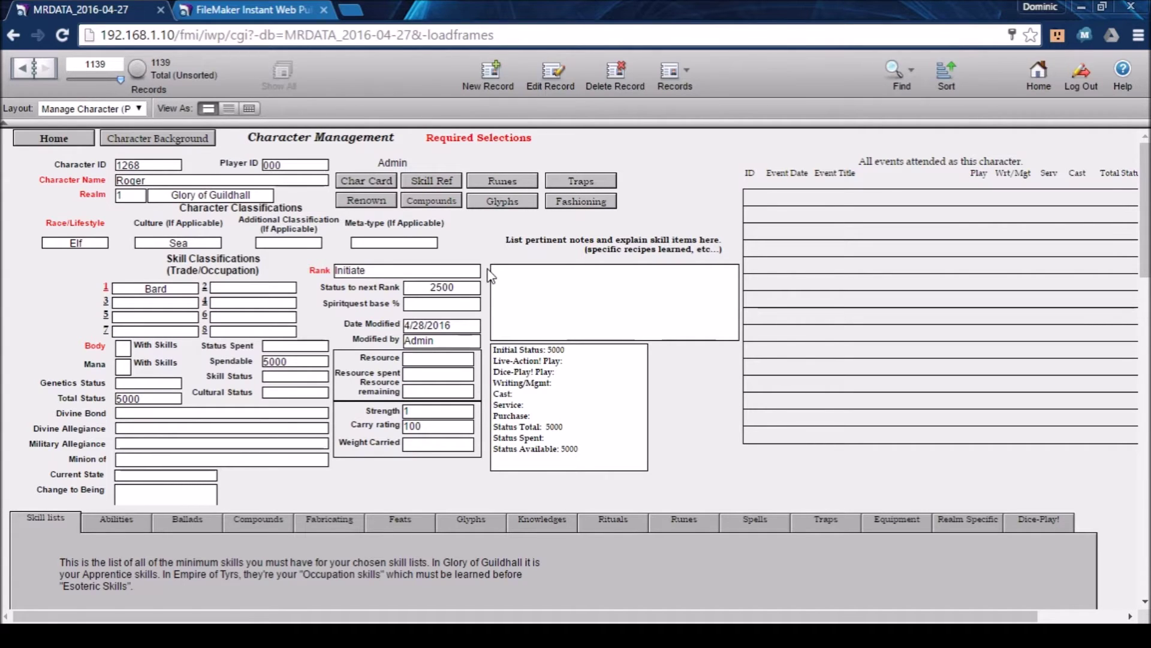
# Examine the list of minimum skills required for the Bard classification.
pyautogui.scroll(-3, 489, 274)
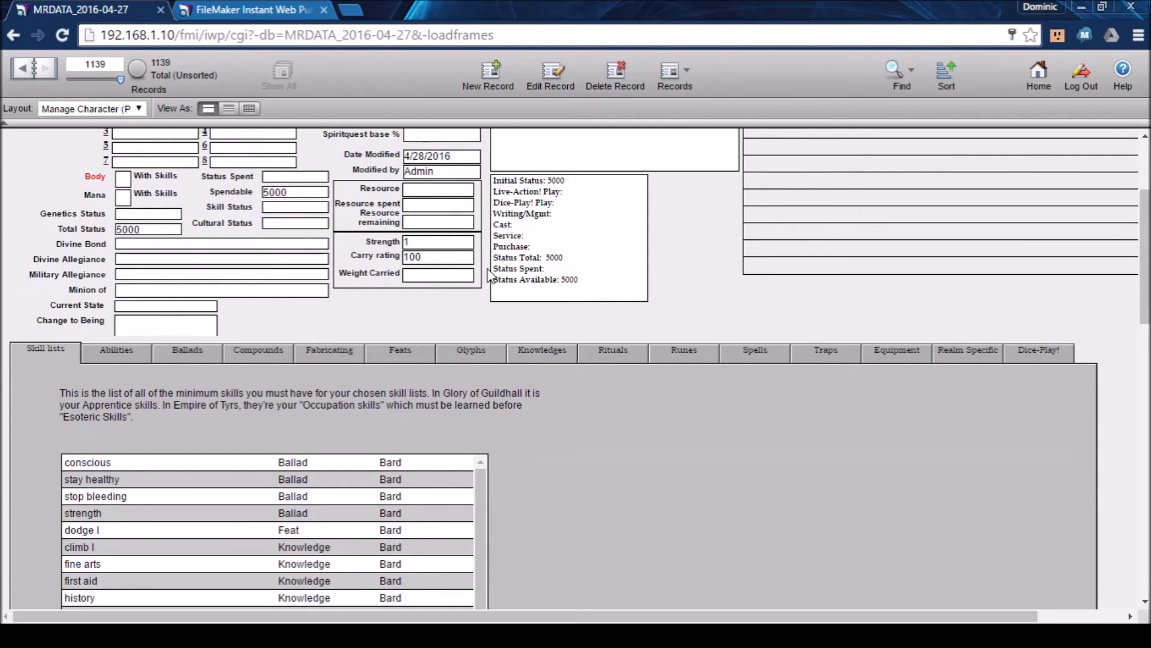
pyautogui.scroll(-3, 489, 274)
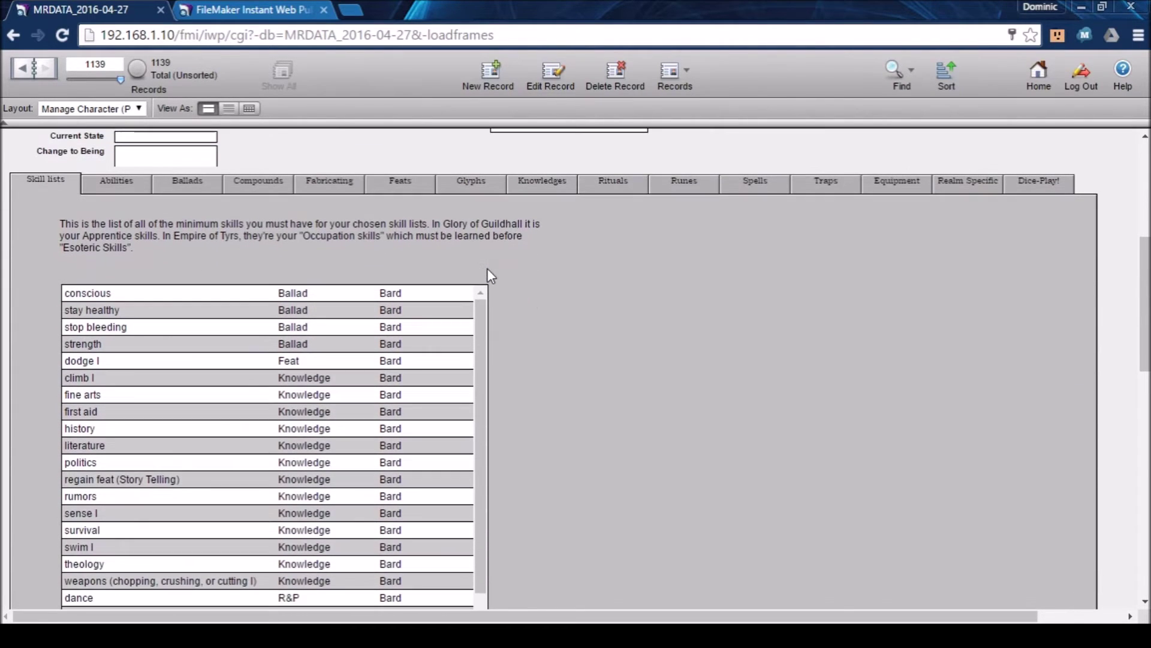
pyautogui.scroll(-2, 487, 276)
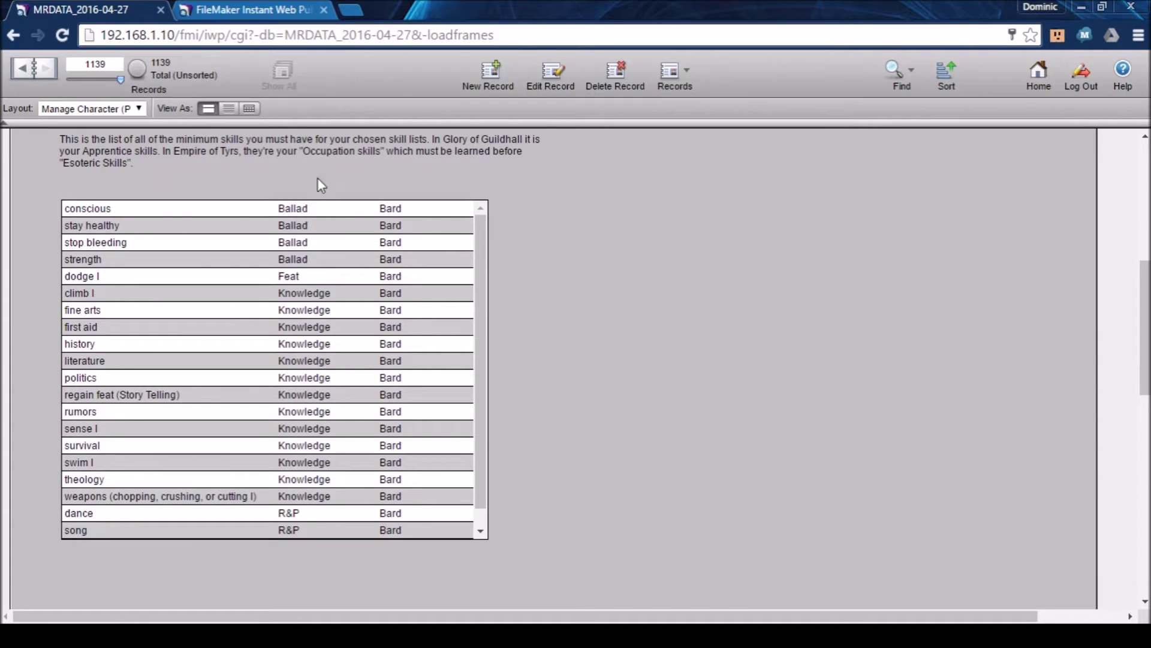
pyautogui.scroll(-1, 480, 383)
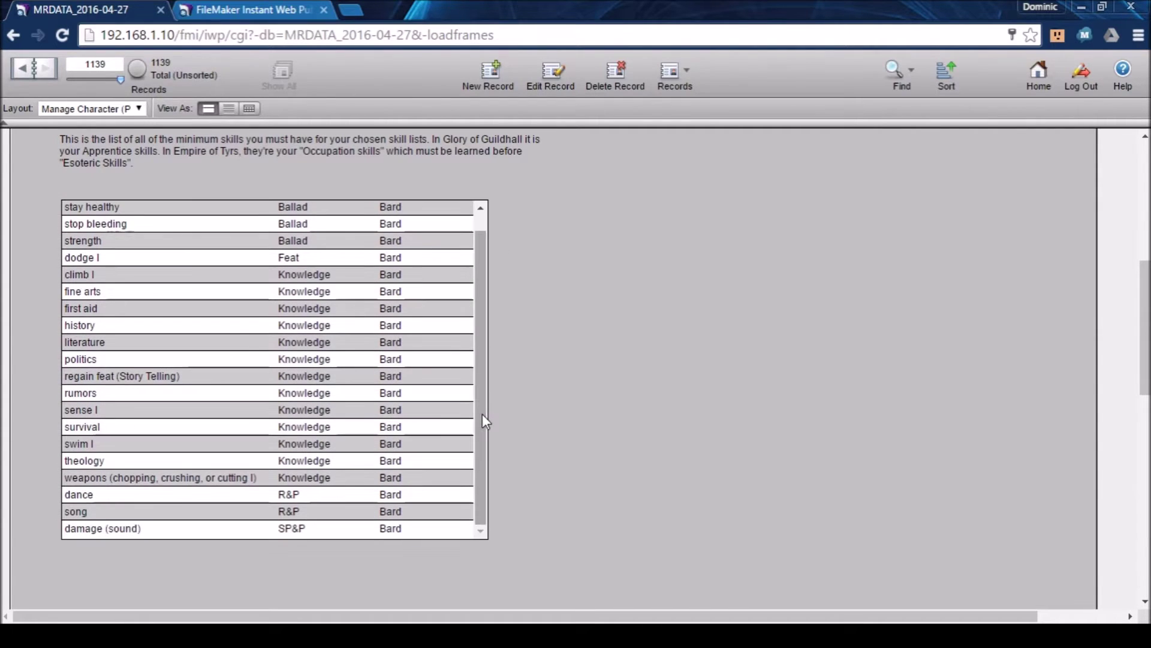
pyautogui.scroll(1, 482, 413)
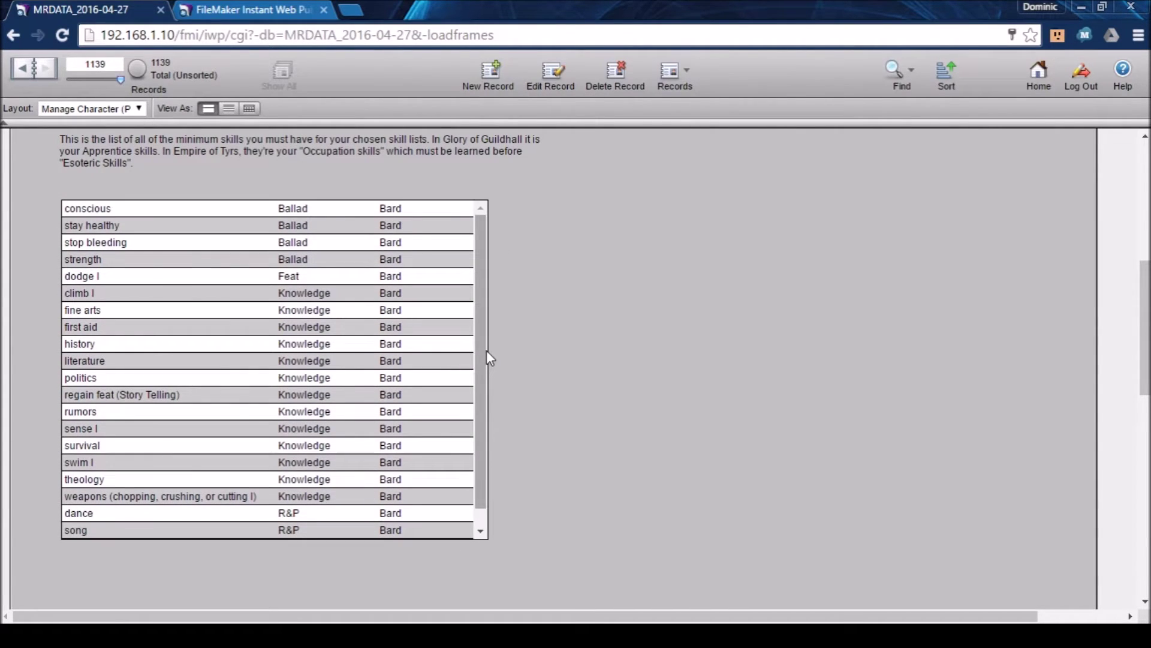
pyautogui.scroll(-1, 485, 348)
pyautogui.moveTo(482, 418); pyautogui.dragTo(494, 333)
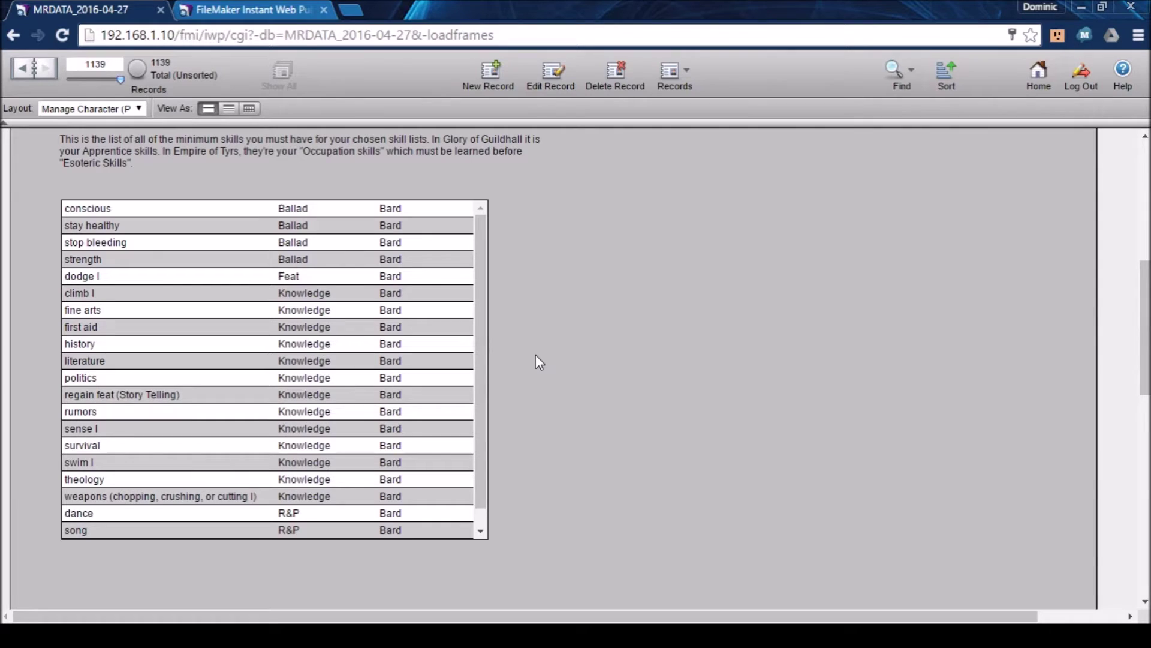
# Read through the Bard's minimum skills together with the skill category each one belongs to.
pyautogui.scroll(-1, 301, 335)
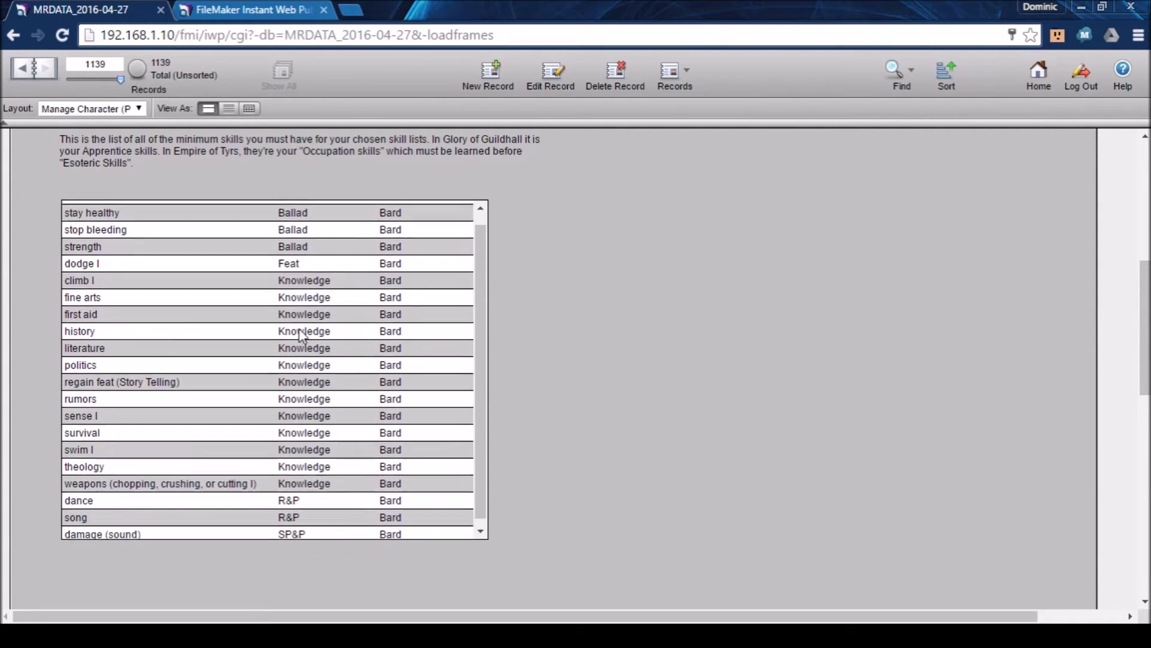
pyautogui.scroll(1, 302, 334)
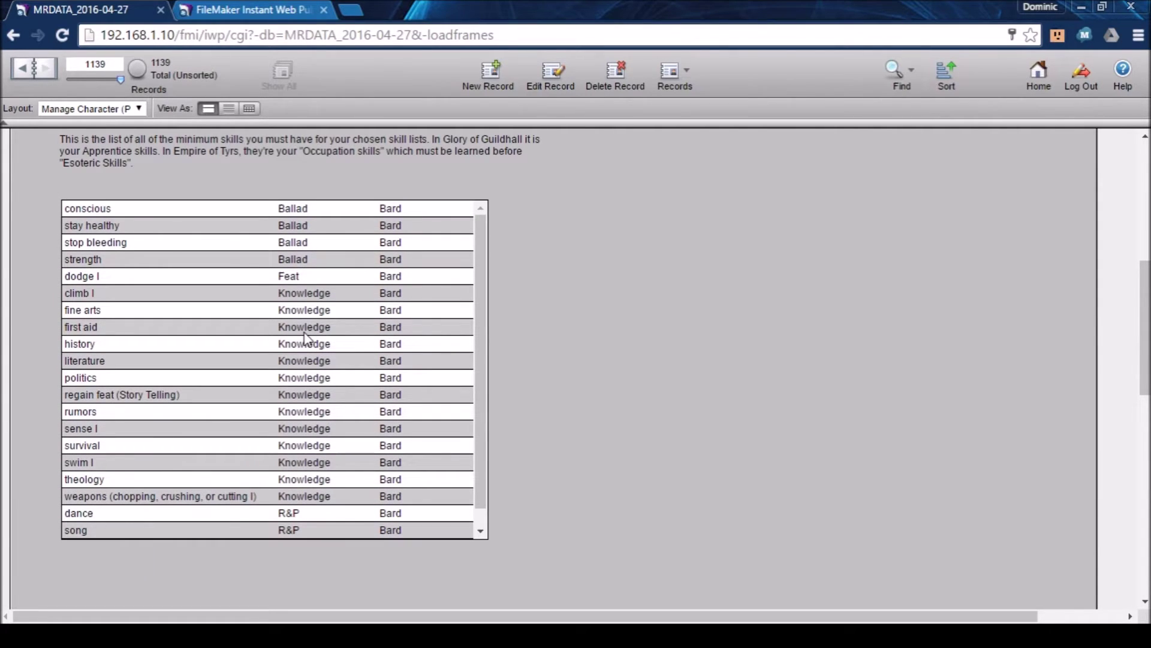
pyautogui.scroll(2, 303, 336)
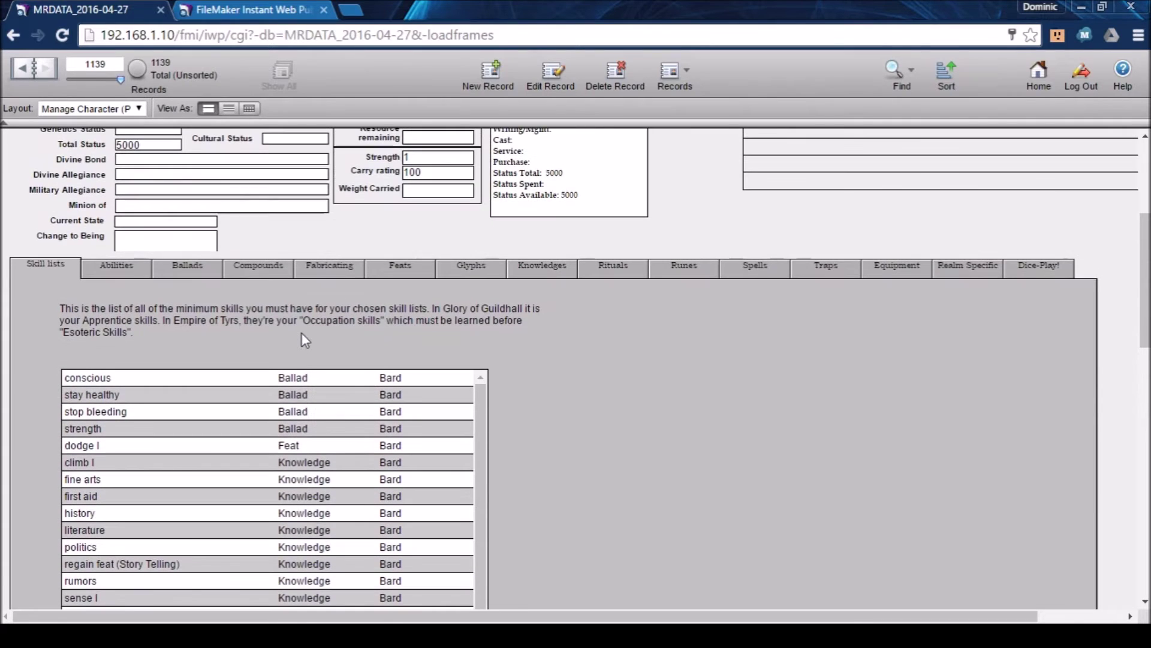
pyautogui.scroll(-1, 301, 332)
pyautogui.scroll(-1, 303, 339)
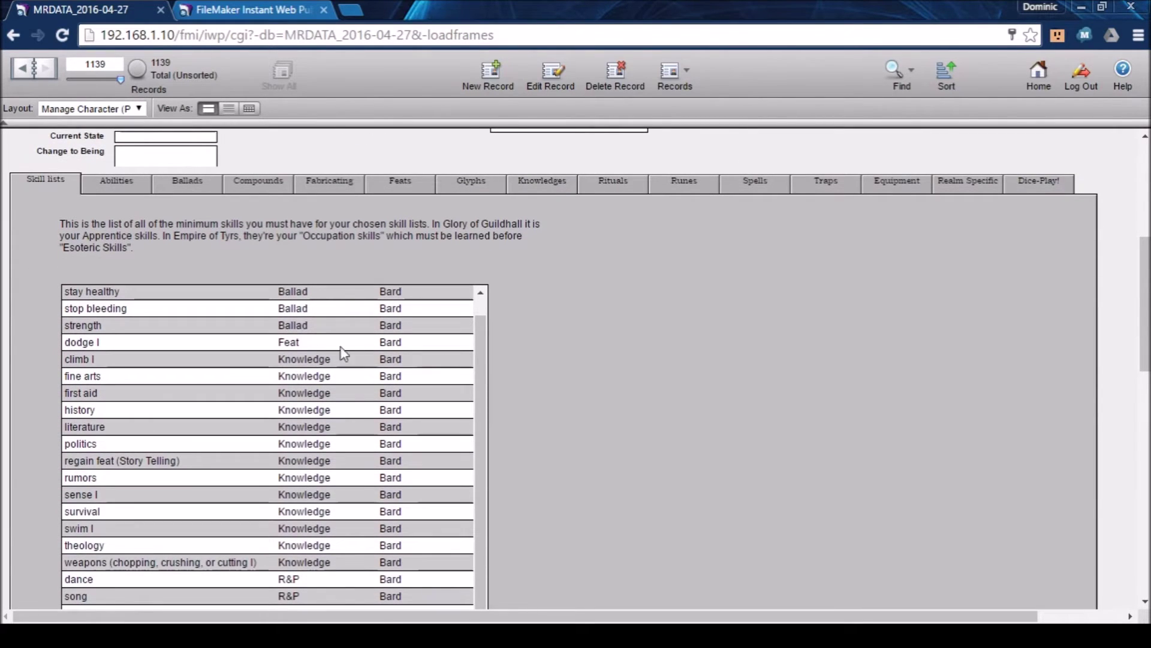
pyautogui.scroll(-2, 514, 360)
pyautogui.scroll(1, 450, 384)
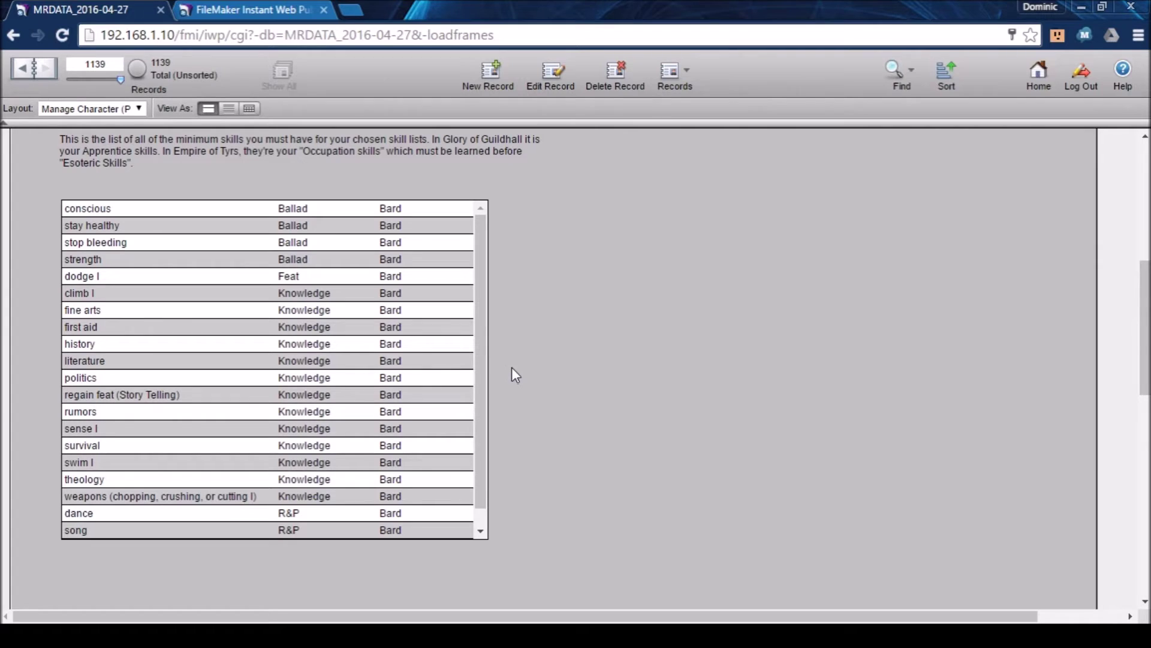
pyautogui.scroll(2, 518, 377)
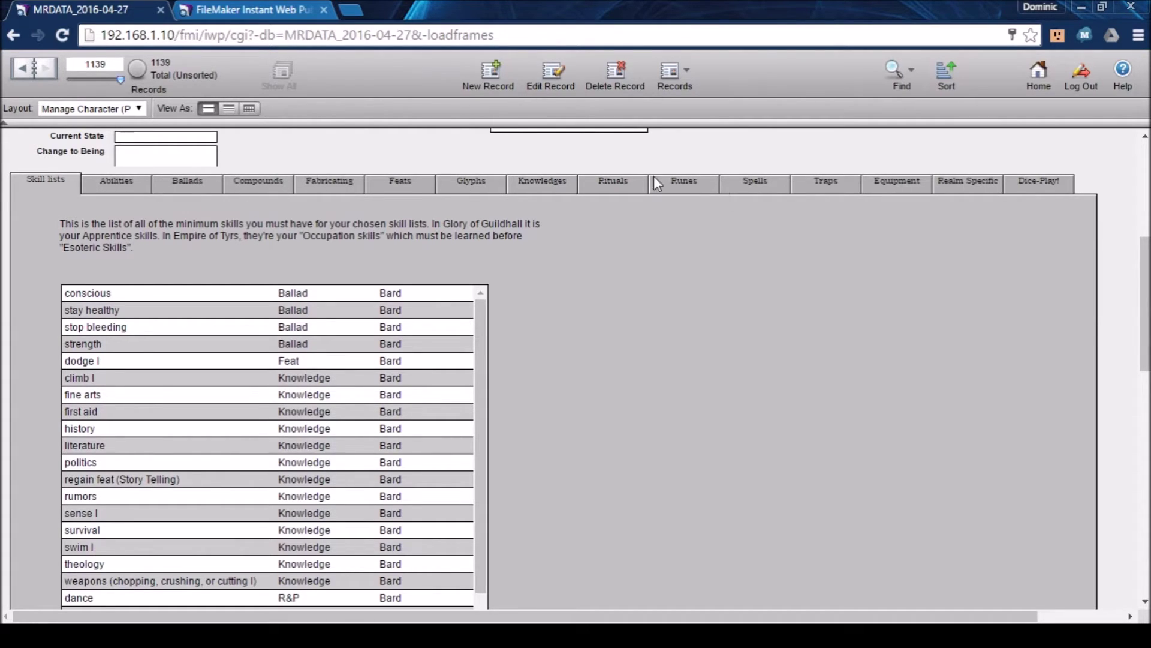
# Add the conscious skill to the character's ballads and submit the record.
pyautogui.click(194, 182)
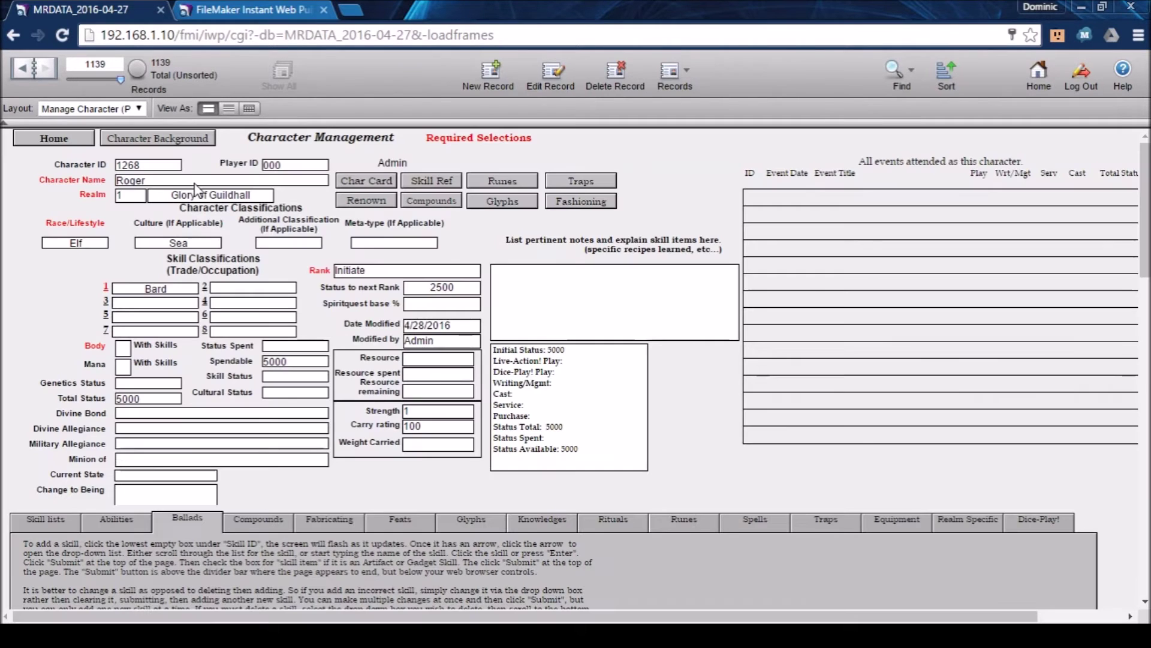
pyautogui.scroll(-4, 393, 444)
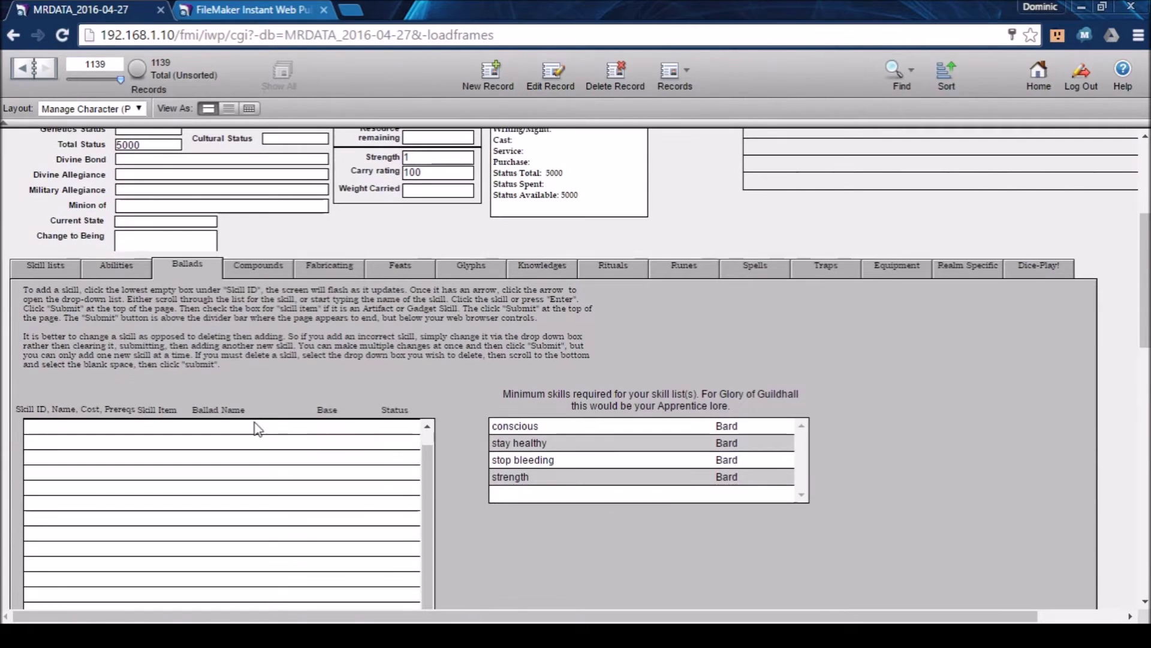
pyautogui.scroll(-1, 384, 440)
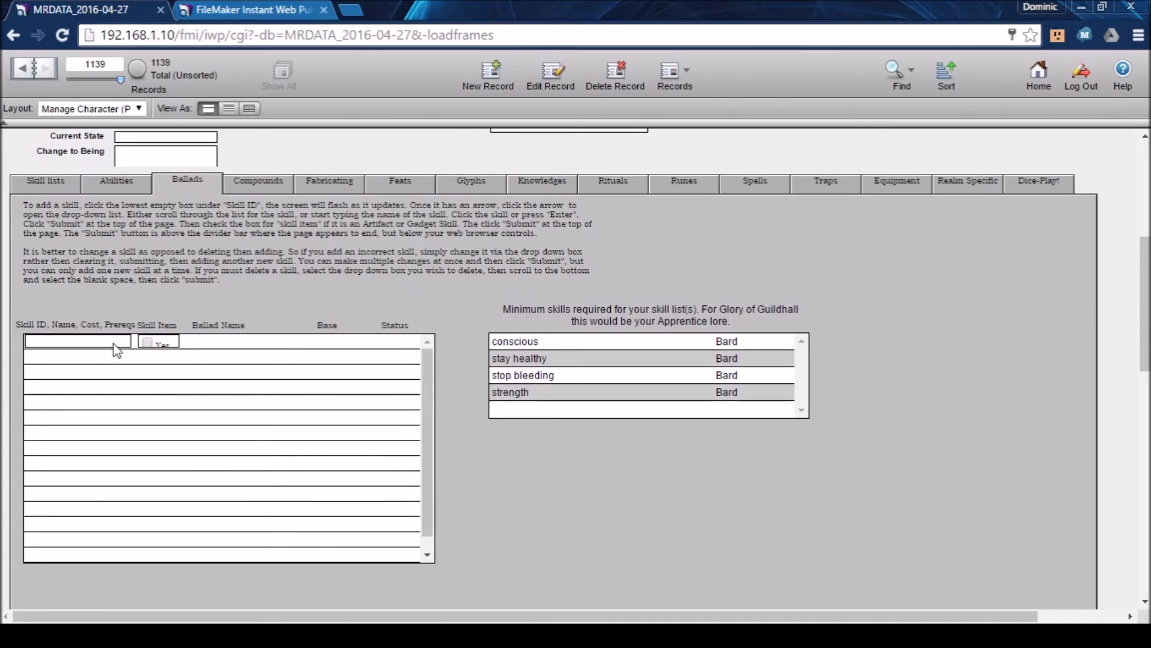
pyautogui.click(112, 343)
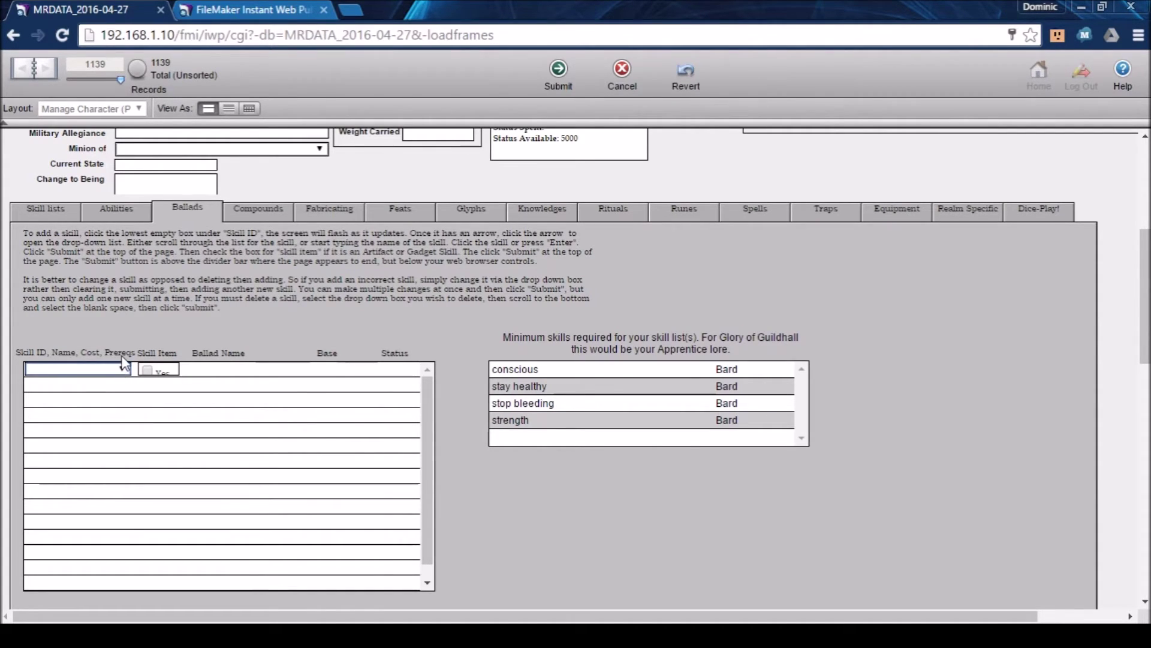
pyautogui.click(109, 422)
pyautogui.click(558, 72)
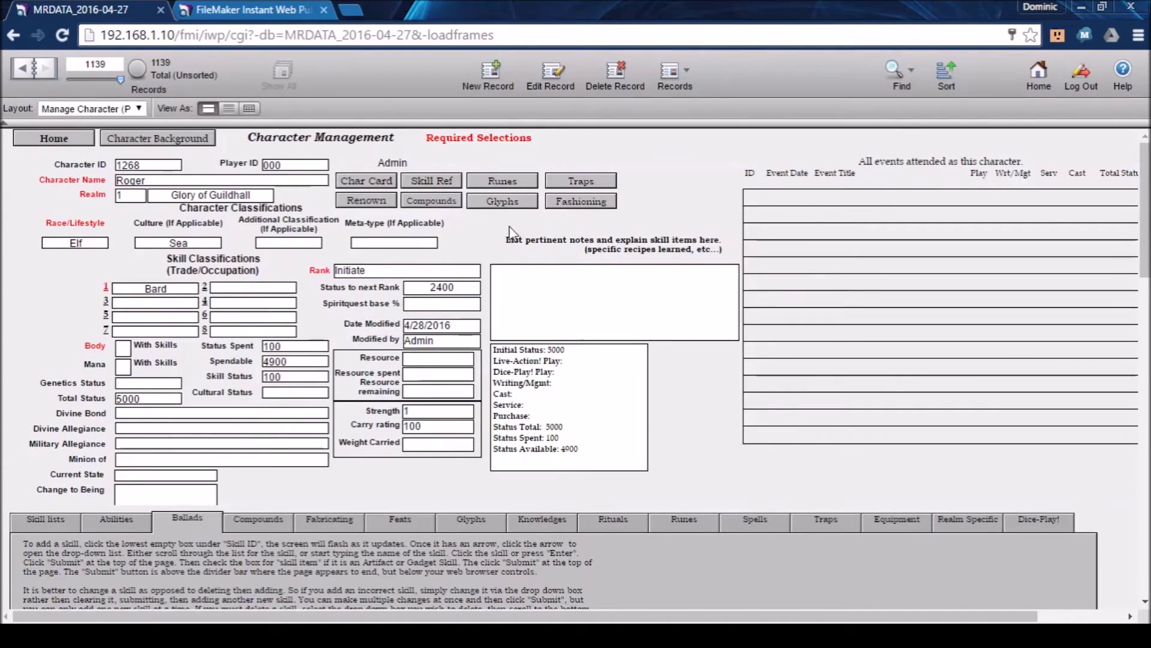
# Add stay healthy and stop bleeding to the character's ballads, submitting the record after each skill.
pyautogui.scroll(-5, 322, 421)
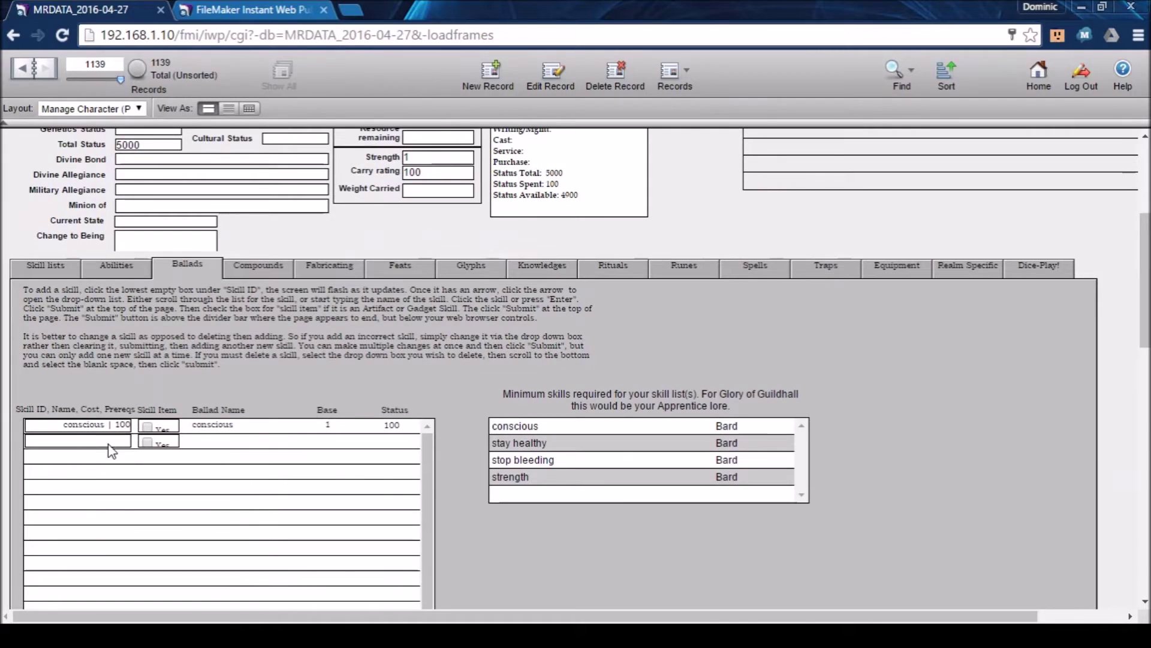
pyautogui.click(111, 451)
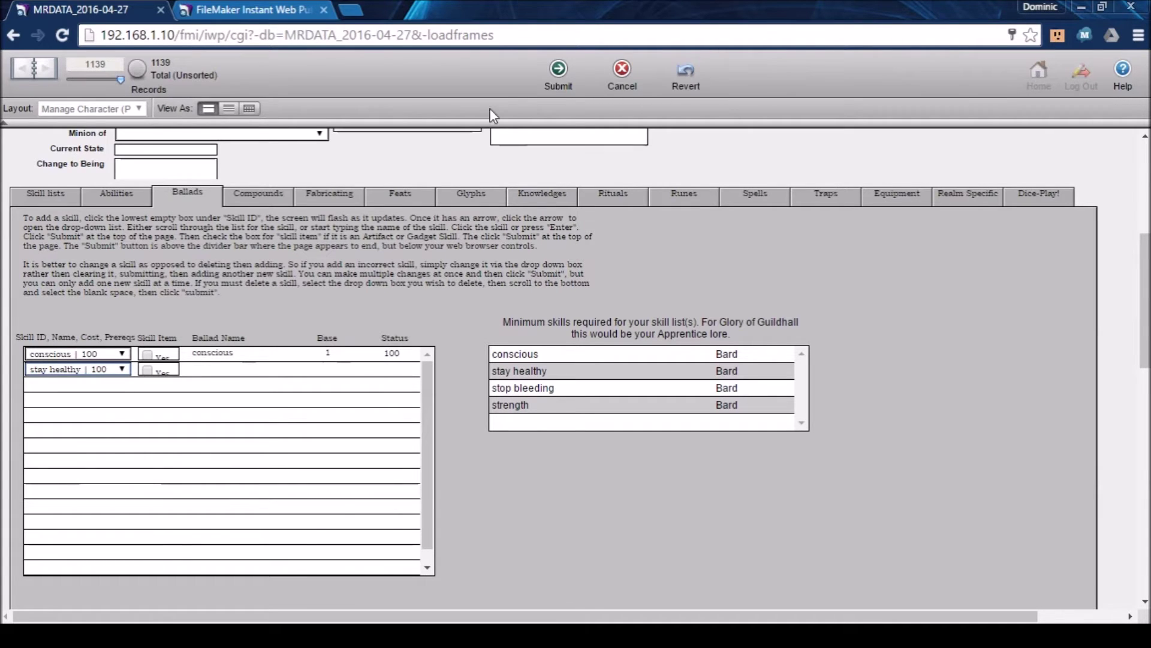
pyautogui.click(558, 73)
pyautogui.scroll(-3, 271, 422)
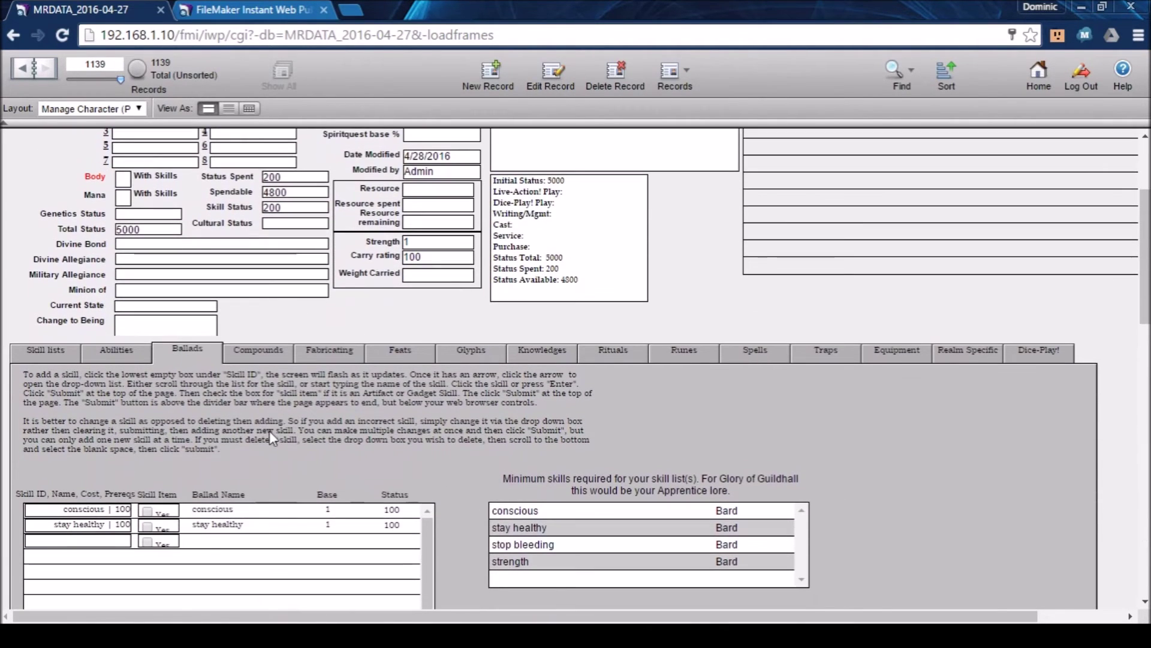
pyautogui.click(120, 541)
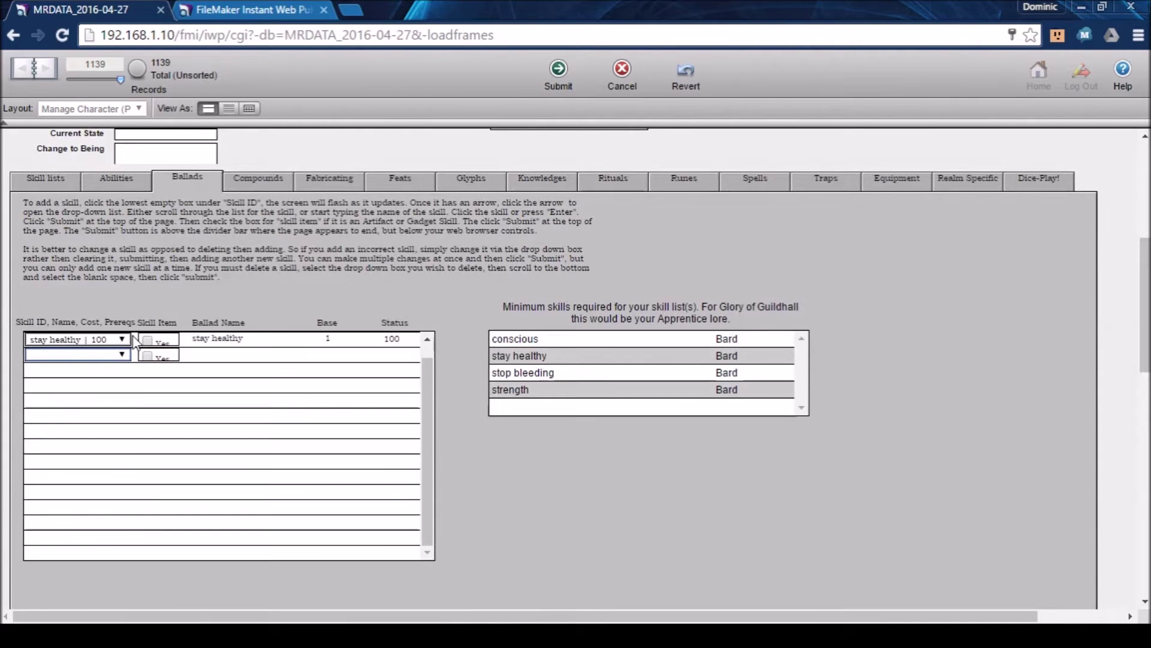
pyautogui.click(123, 354)
pyautogui.click(127, 550)
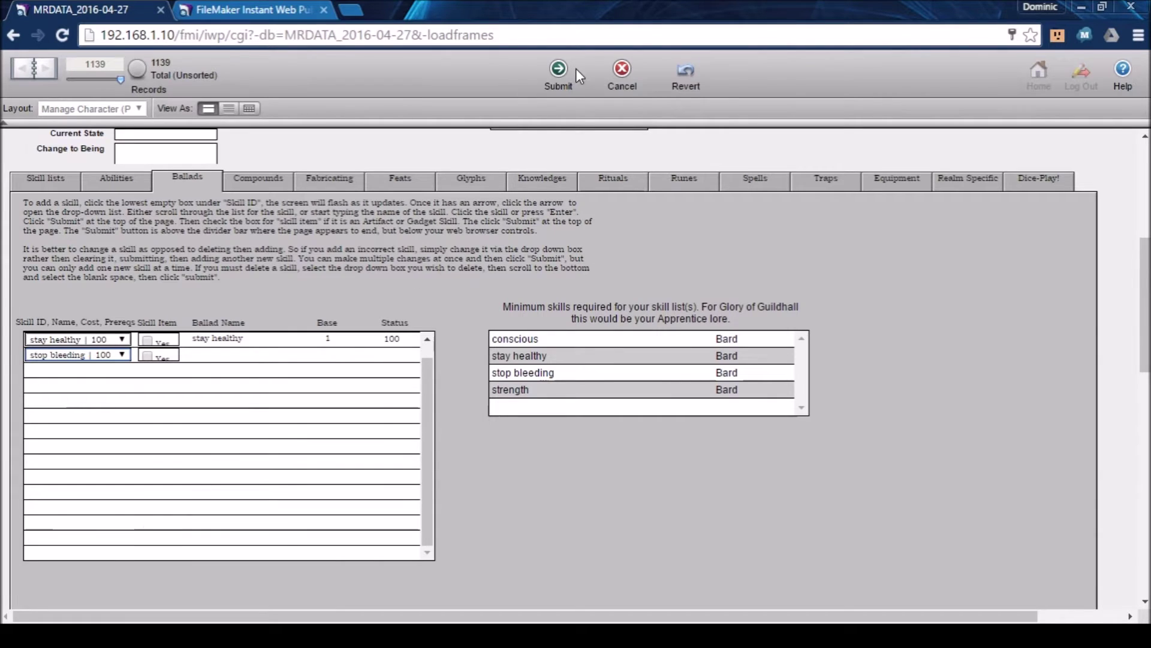
pyautogui.click(558, 71)
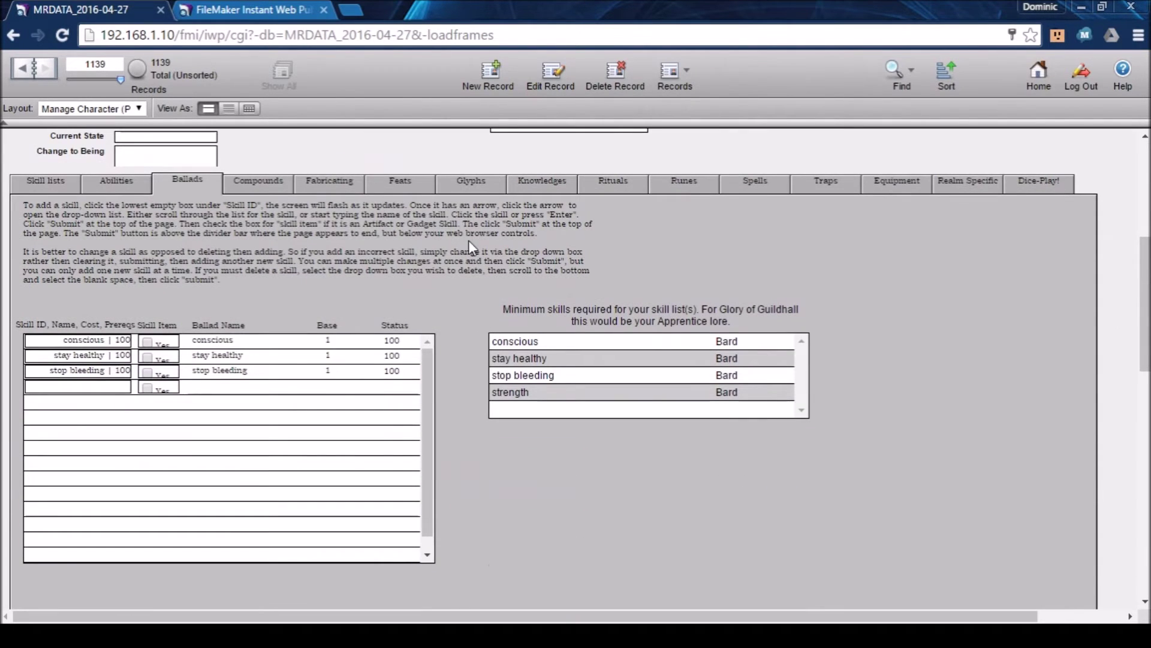
# Add strength ballad as the fourth ballad skill and submit the record.
pyautogui.click(123, 396)
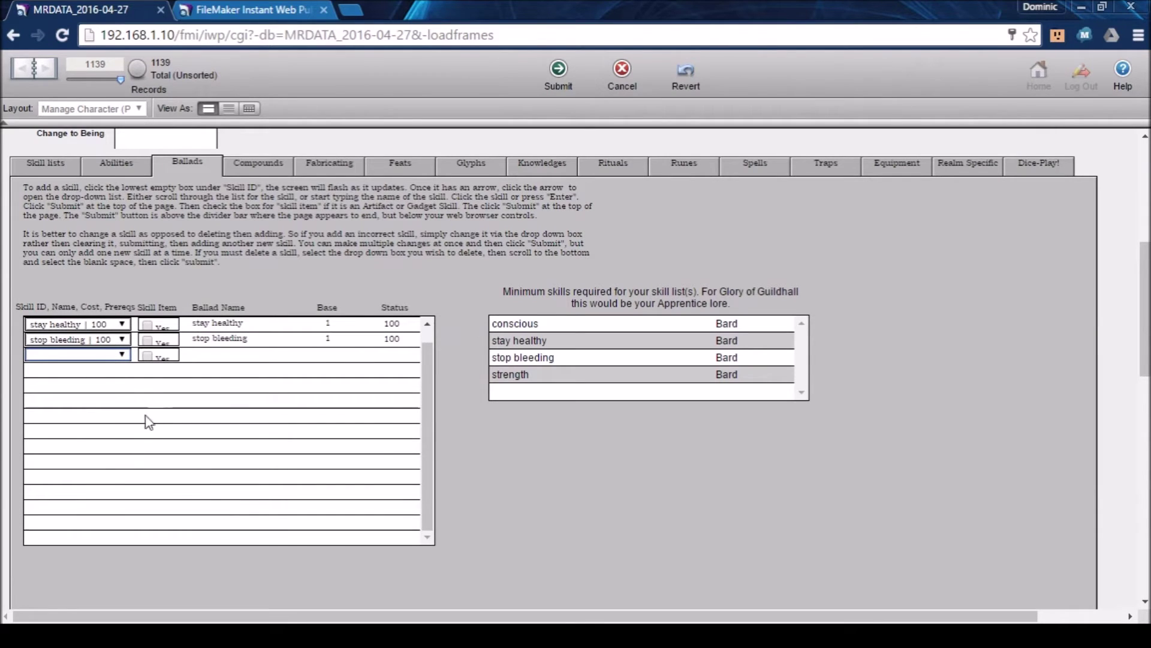
pyautogui.click(157, 549)
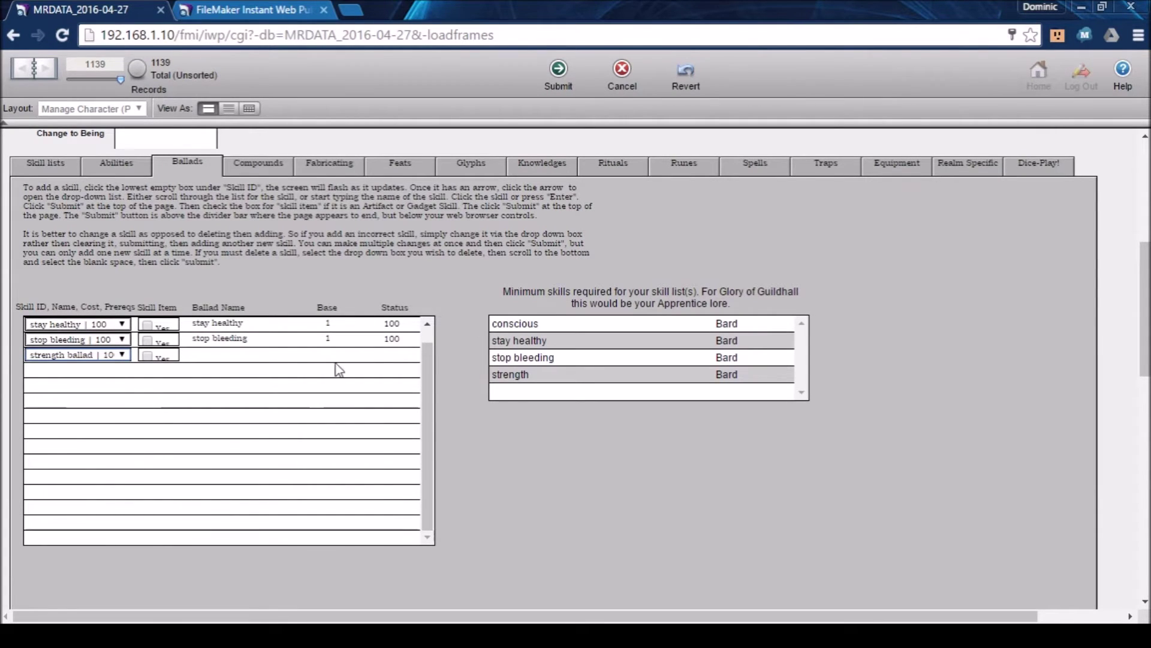
pyautogui.click(559, 78)
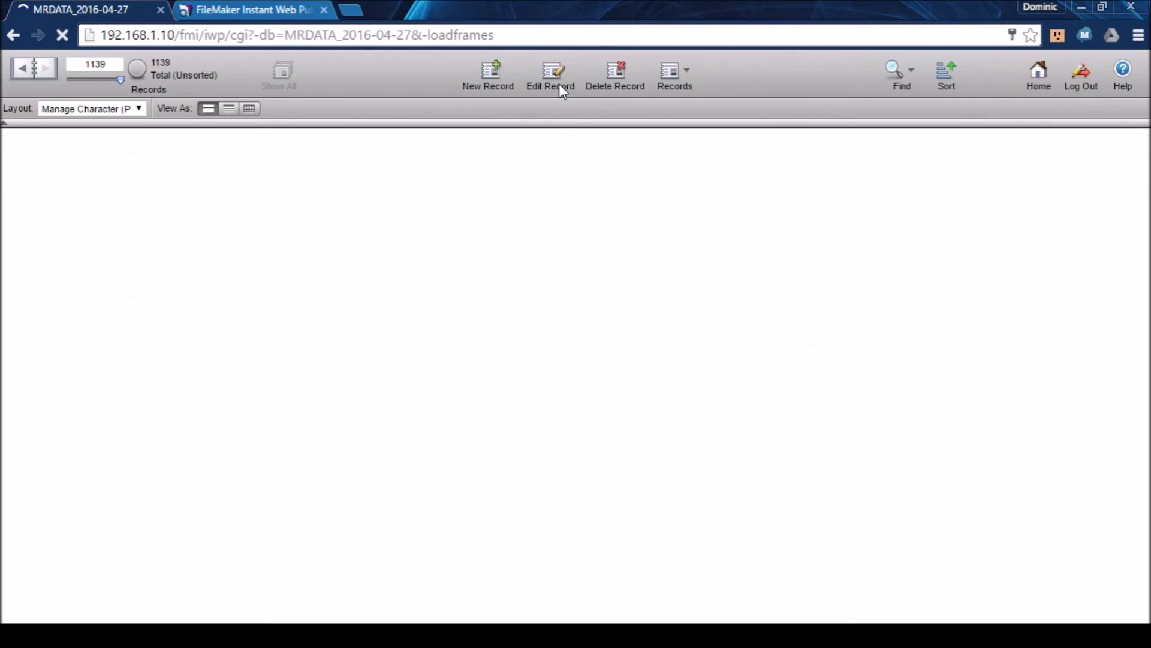
pyautogui.scroll(-7, 422, 342)
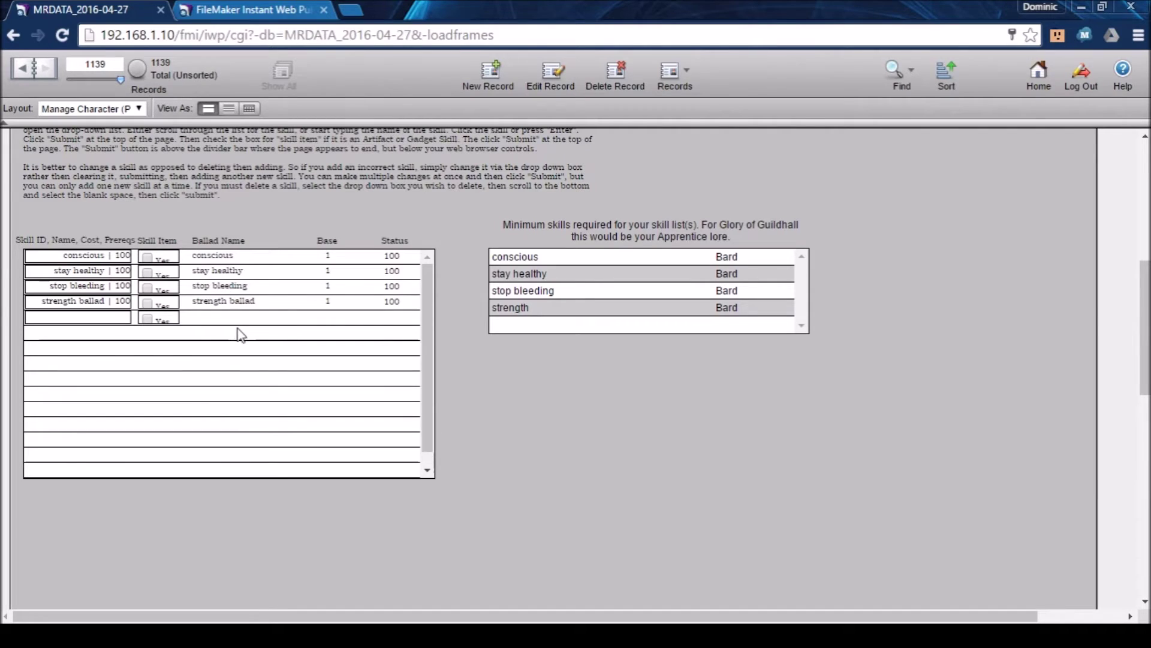
pyautogui.click(112, 319)
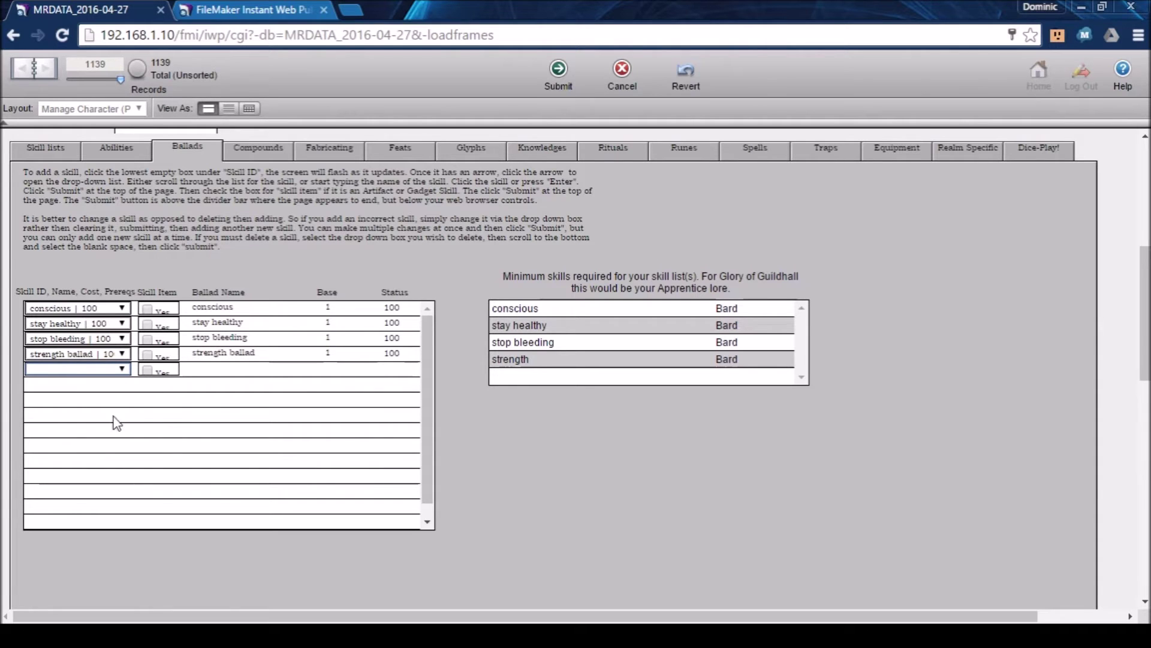
pyautogui.click(619, 74)
# Add the required dodge I skill to the character's feats and submit the record.
pyautogui.scroll(-4, 367, 304)
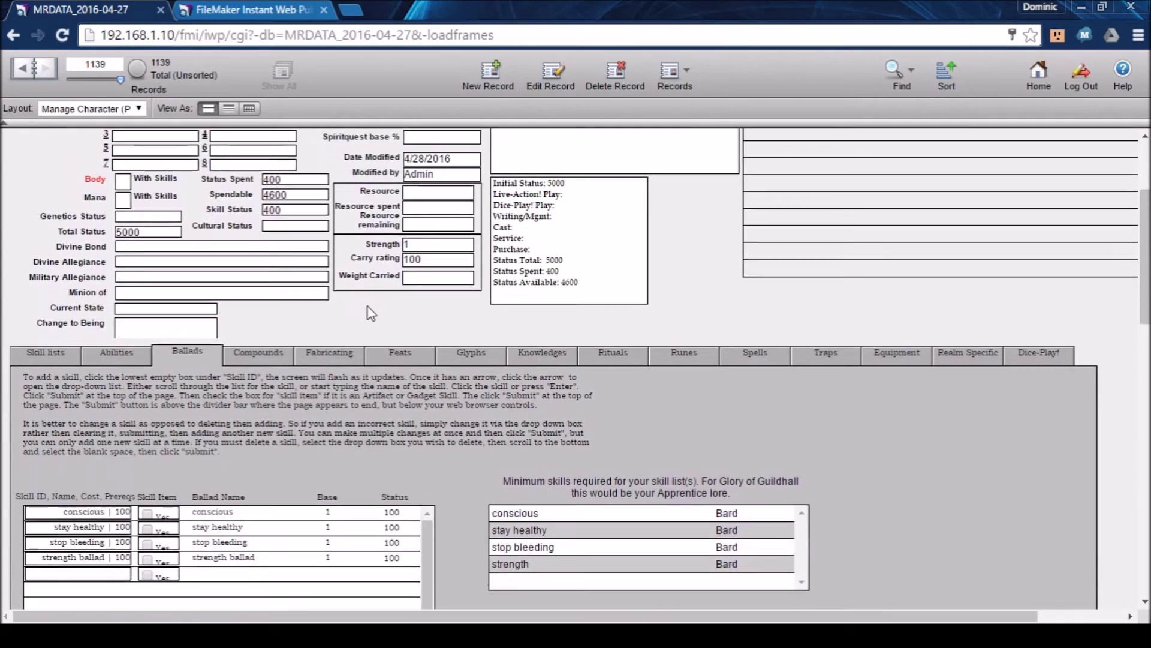
pyautogui.click(409, 265)
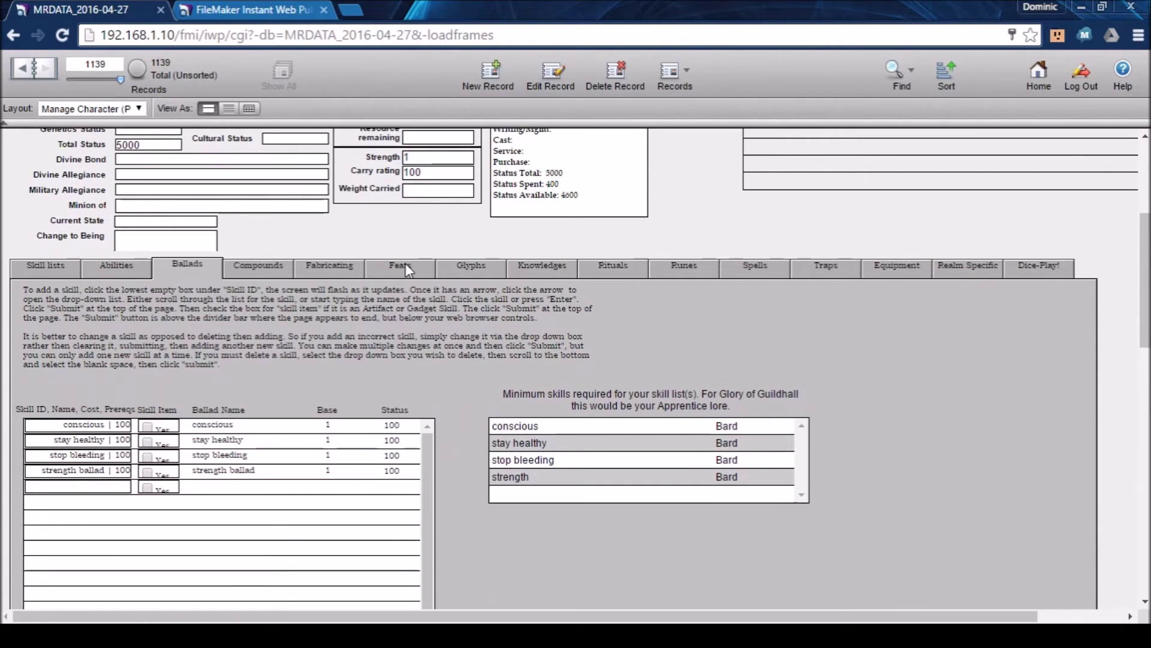
pyautogui.scroll(-6, 452, 251)
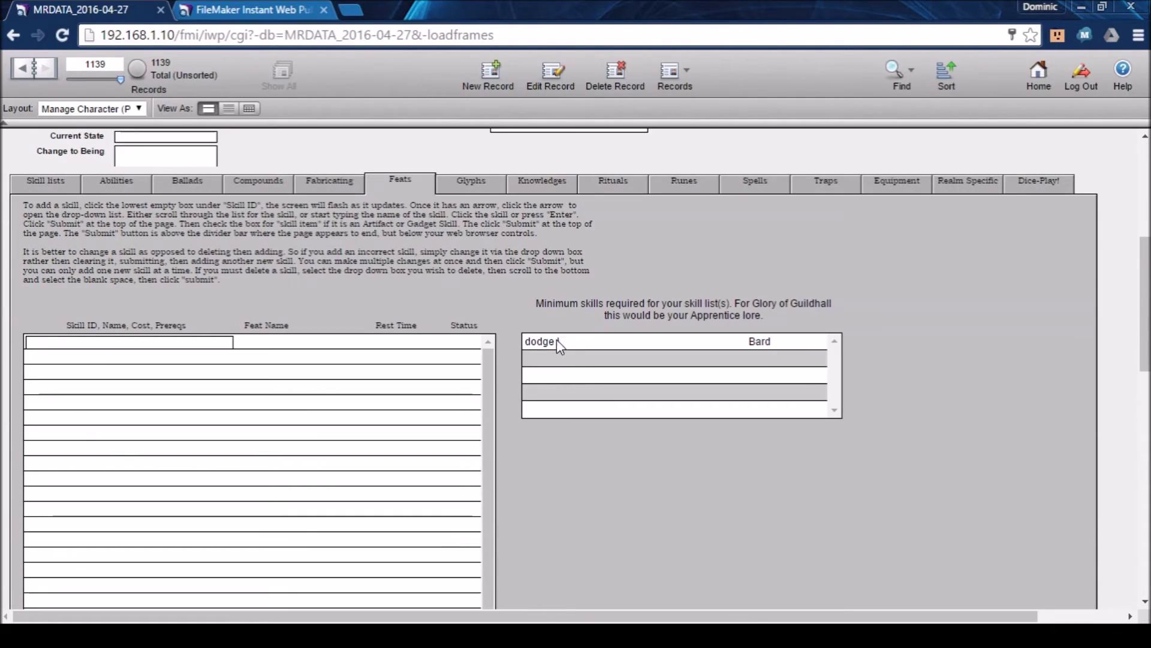
pyautogui.click(188, 346)
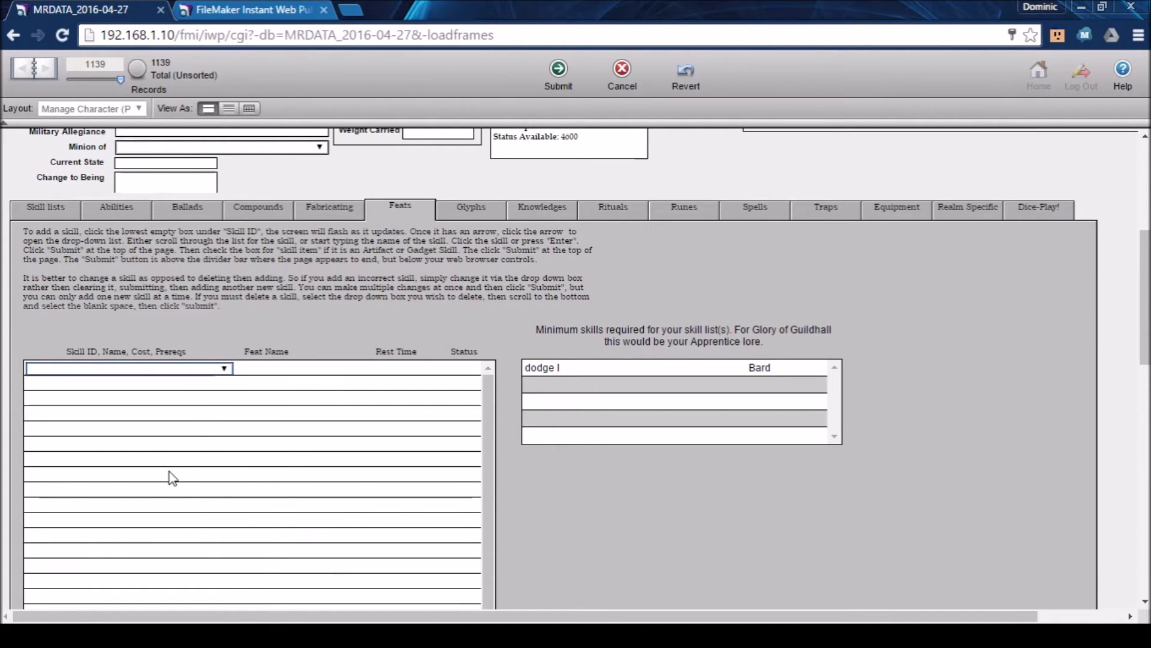
pyautogui.write('do')
pyautogui.press('Down')
pyautogui.click(559, 72)
# Add climb I to the character's knowledges and submit the record.
pyautogui.scroll(-5, 437, 311)
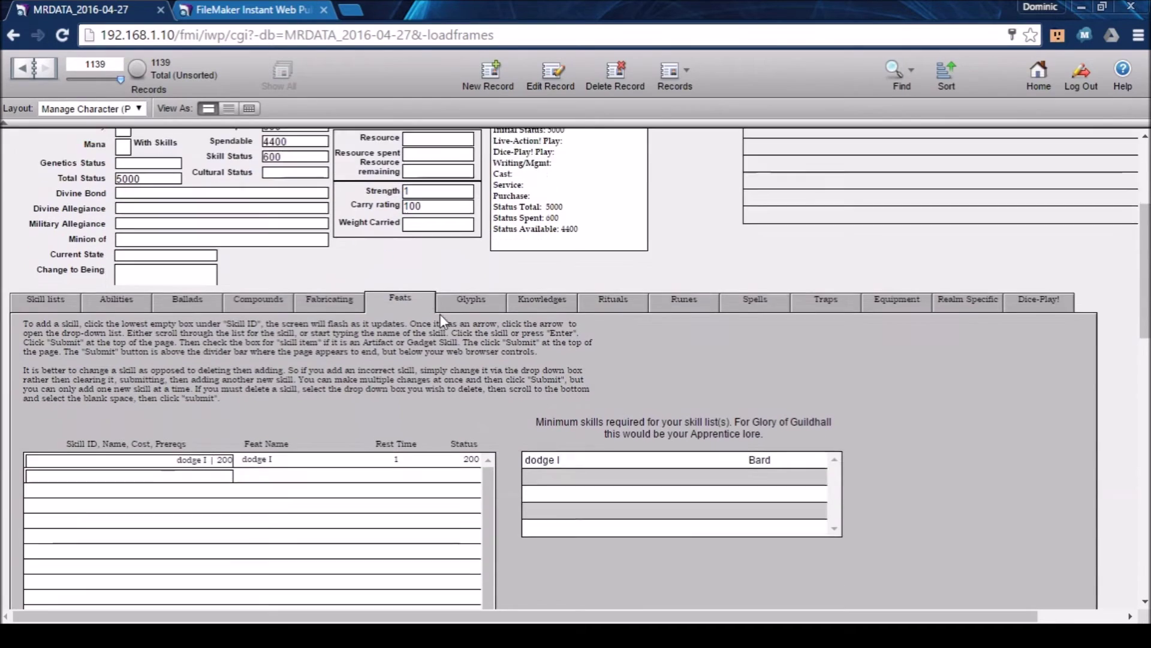
pyautogui.click(552, 271)
pyautogui.scroll(-7, 552, 272)
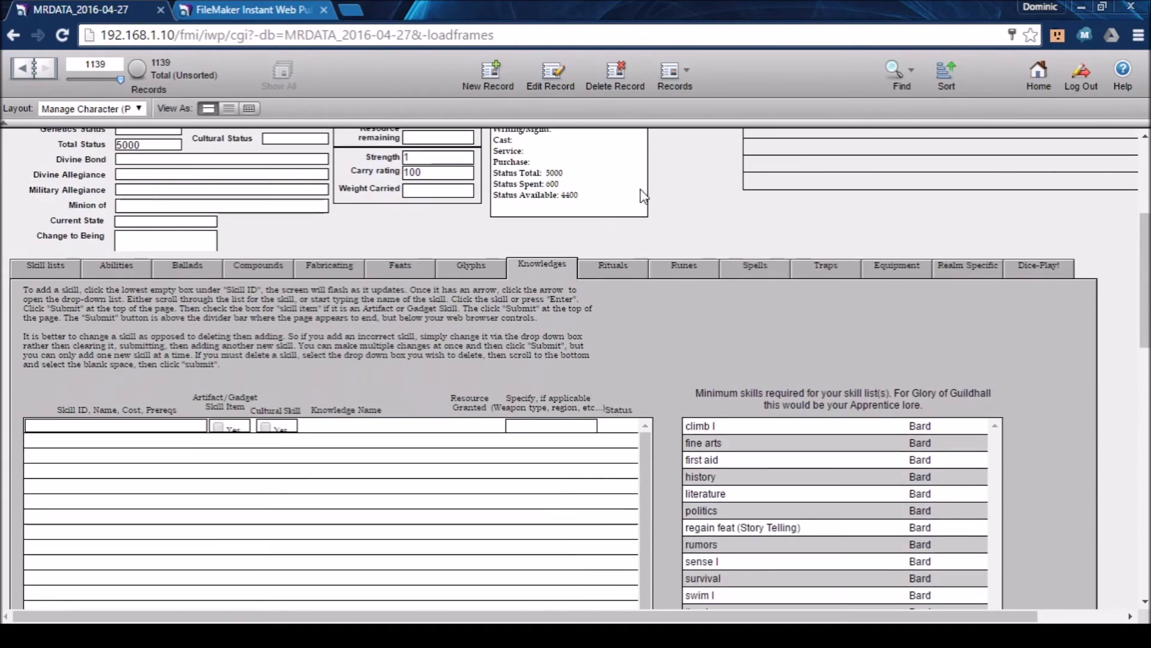
pyautogui.click(177, 262)
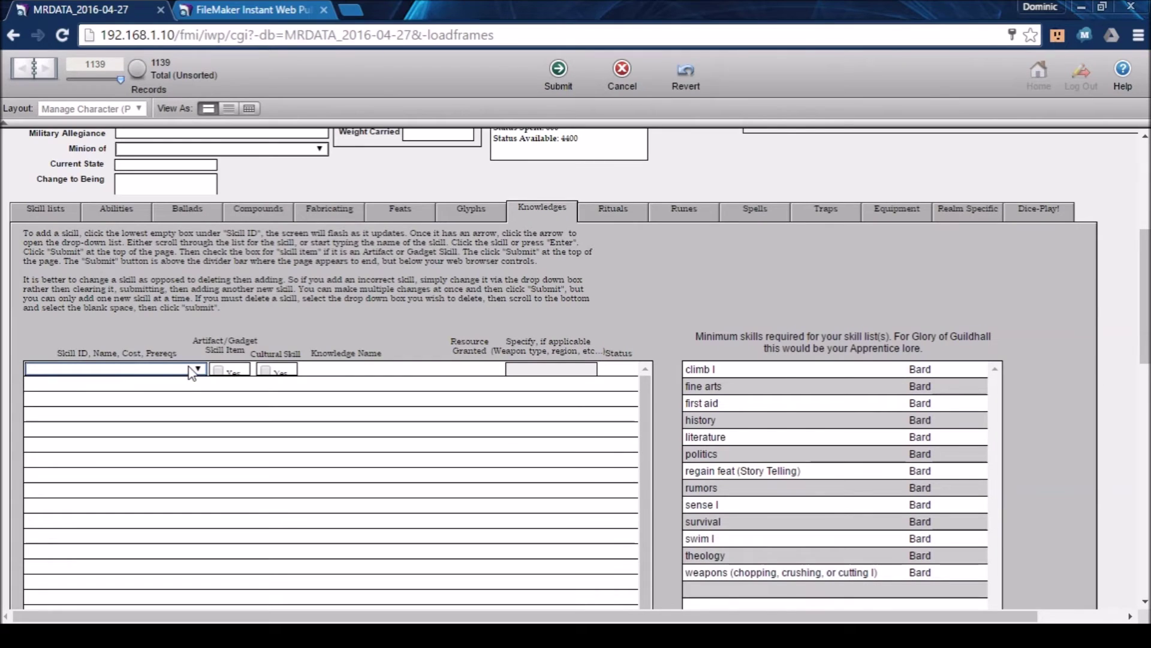
pyautogui.write('climb I | 100')
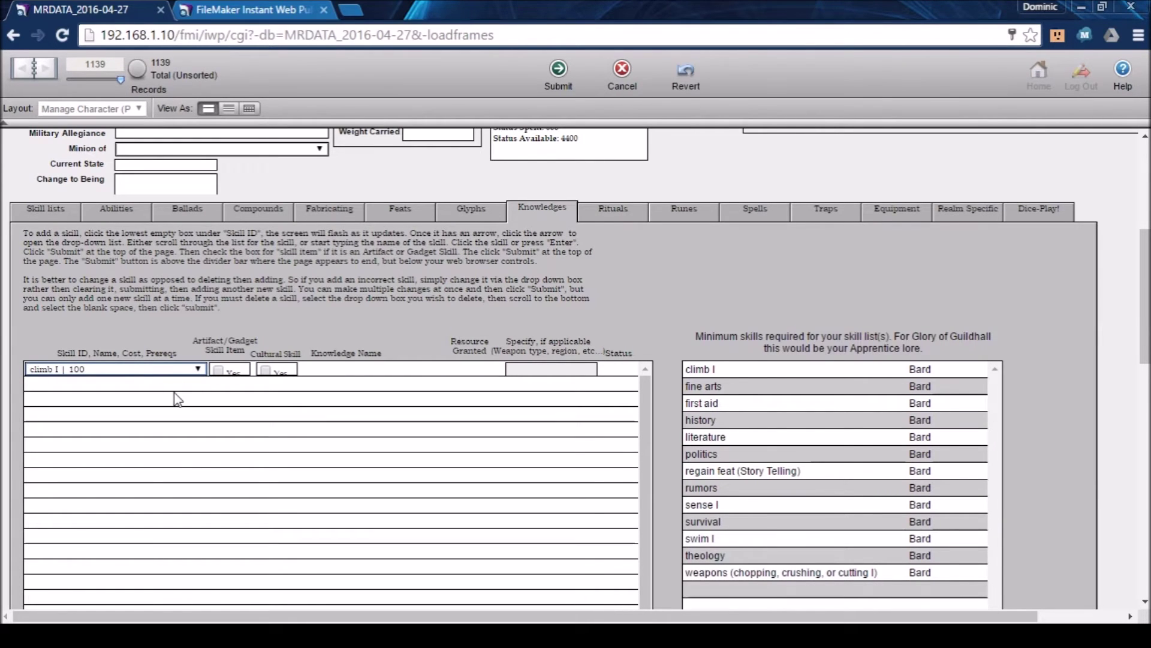
pyautogui.click(559, 84)
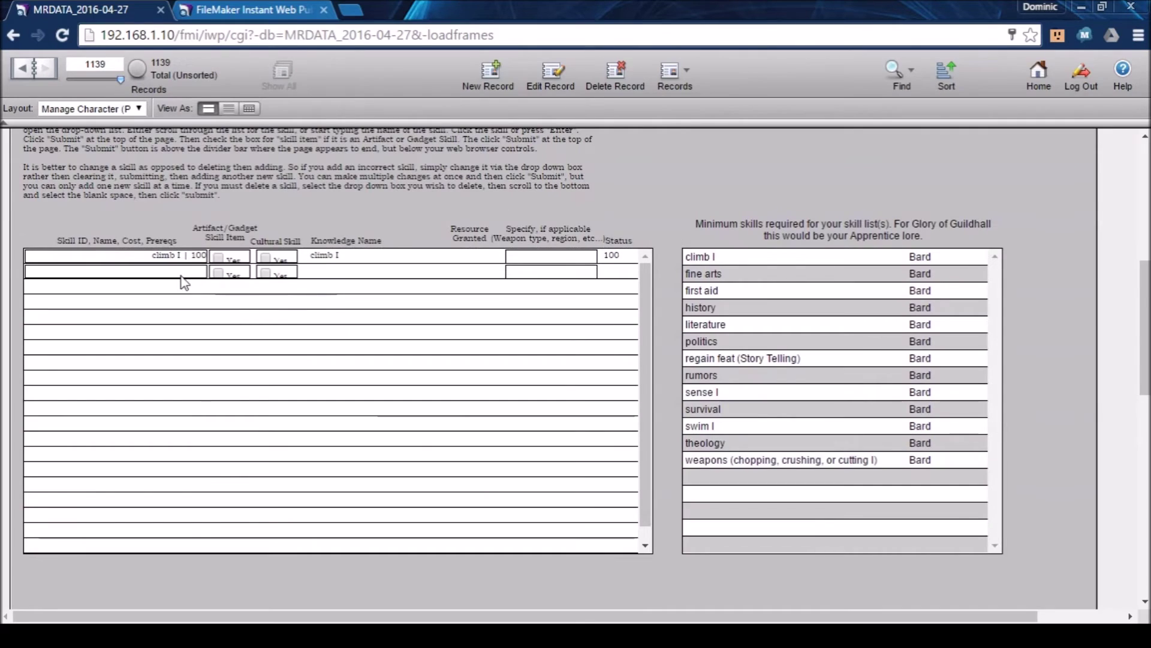
# Add fine arts as the second knowledge skill and submit the record.
pyautogui.click(181, 275)
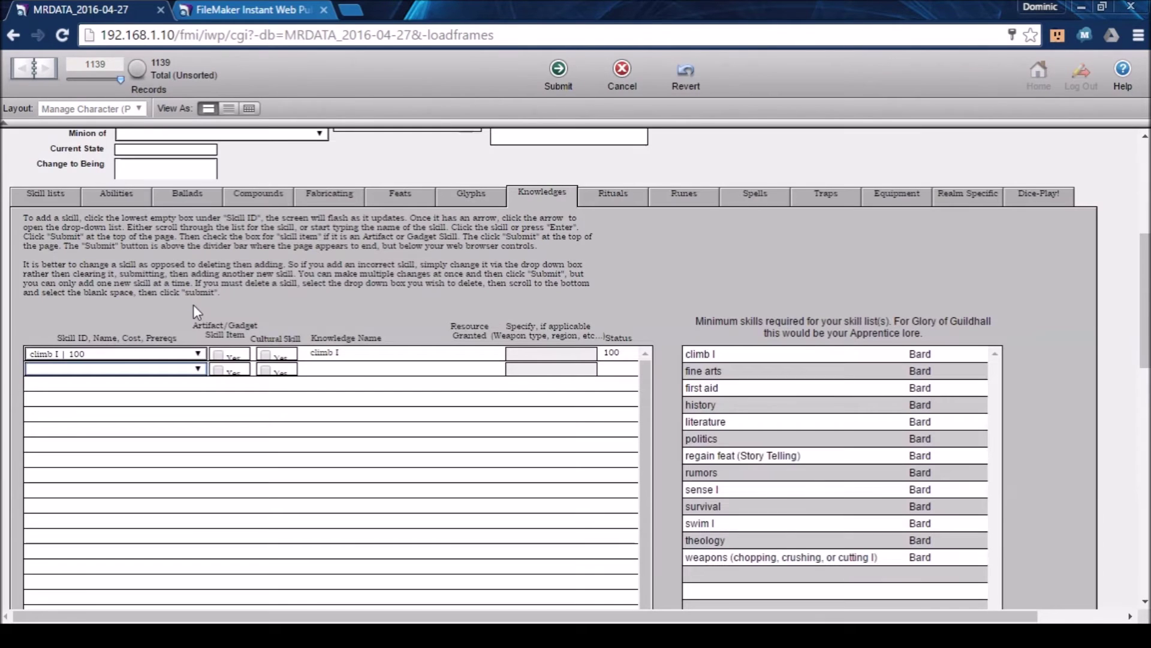
pyautogui.press('f')
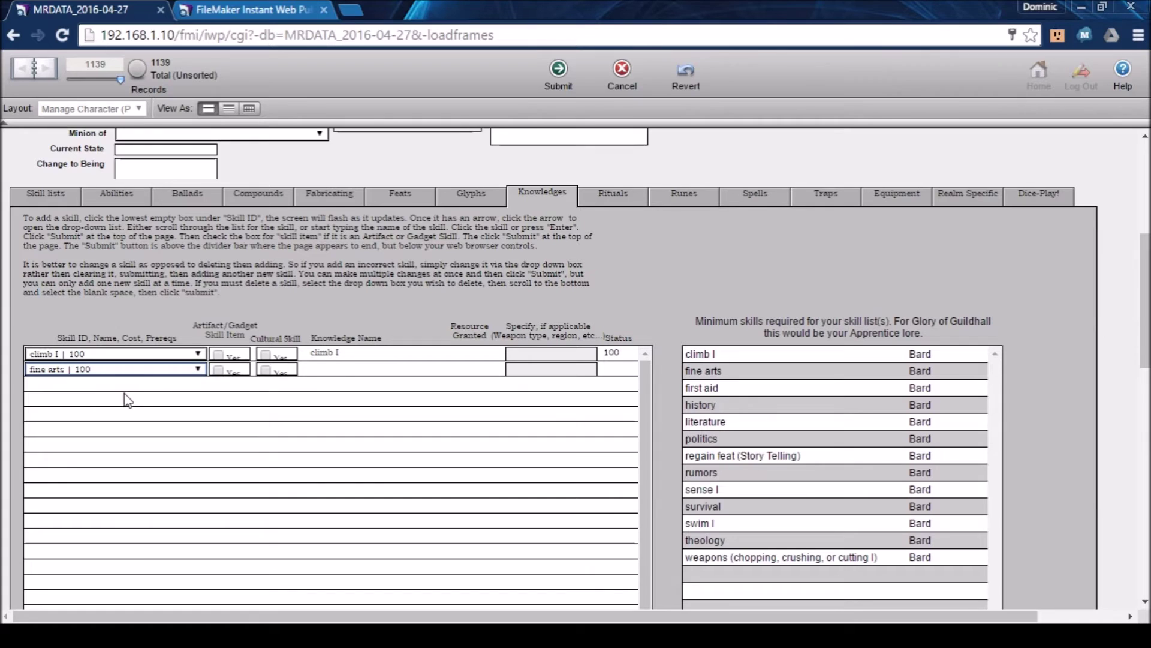
pyautogui.click(559, 78)
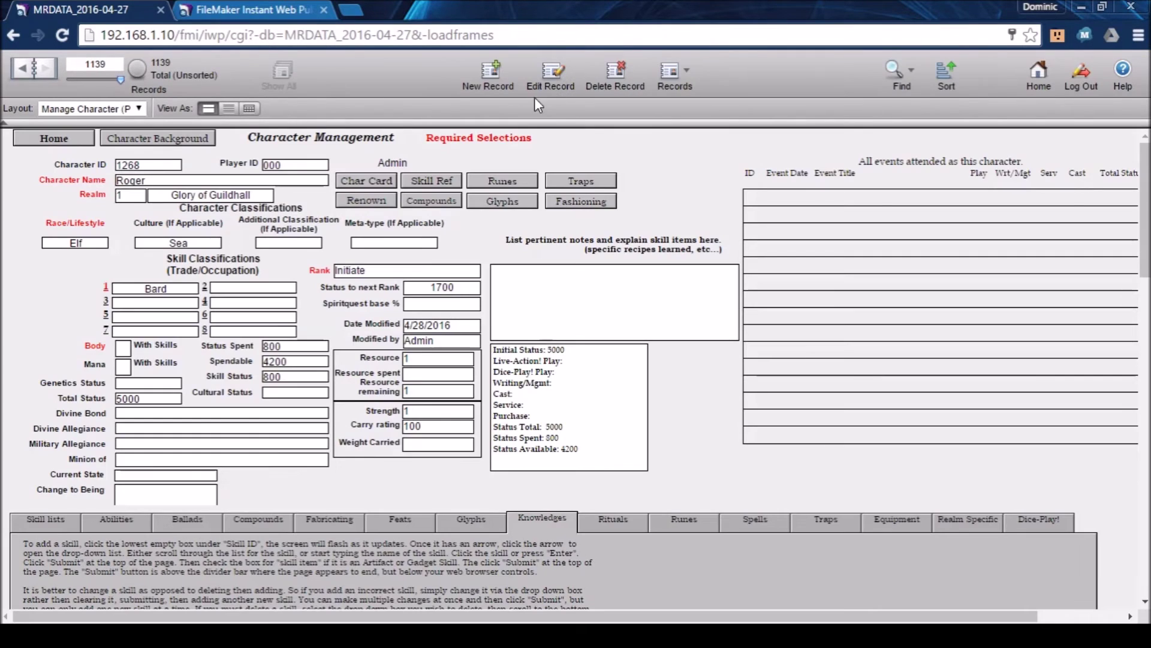
# Add first aid and history to the character's knowledges, submitting the record after each skill.
pyautogui.click(171, 289)
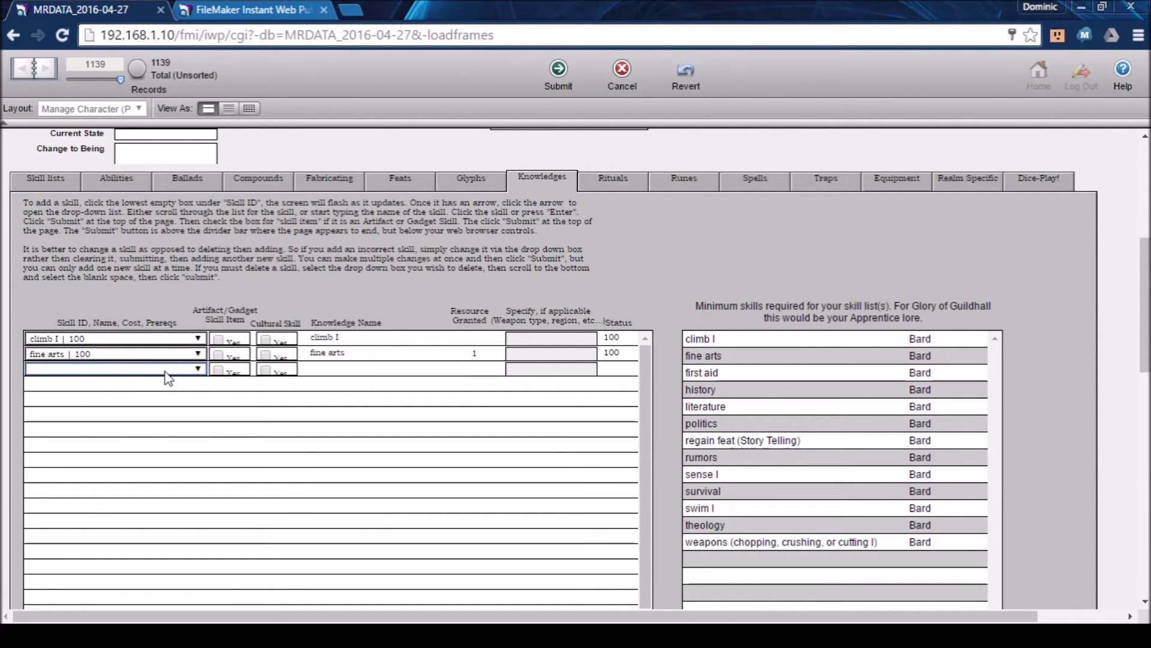
pyautogui.write('first aid | 100')
pyautogui.click(559, 71)
pyautogui.scroll(-5, 214, 326)
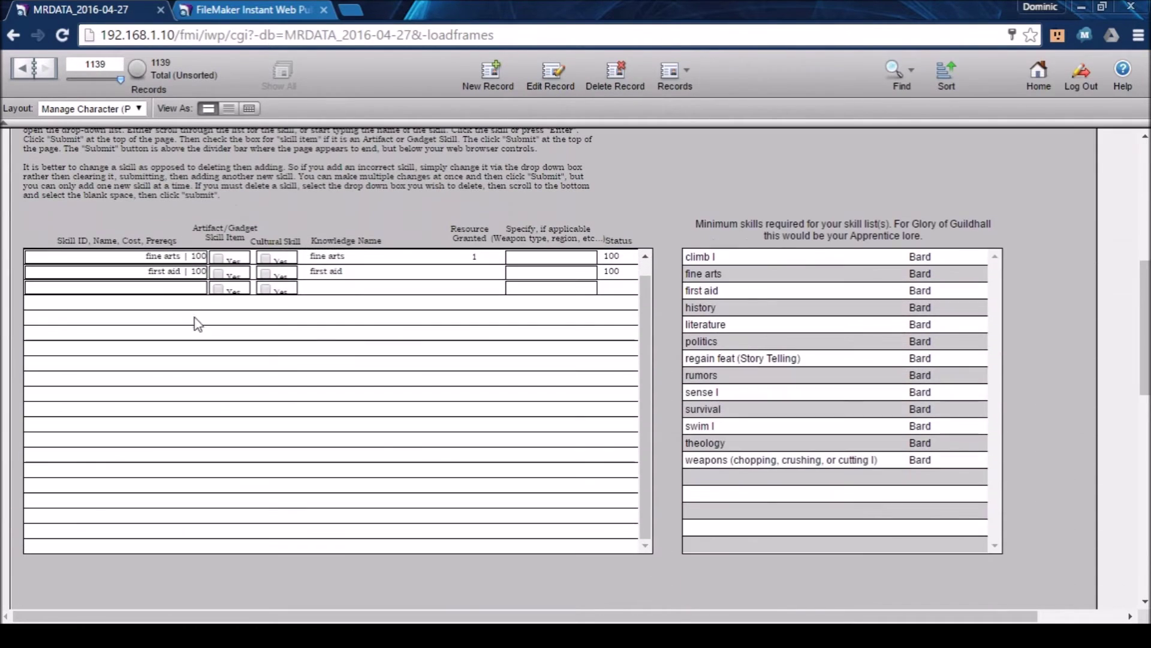
pyautogui.click(160, 290)
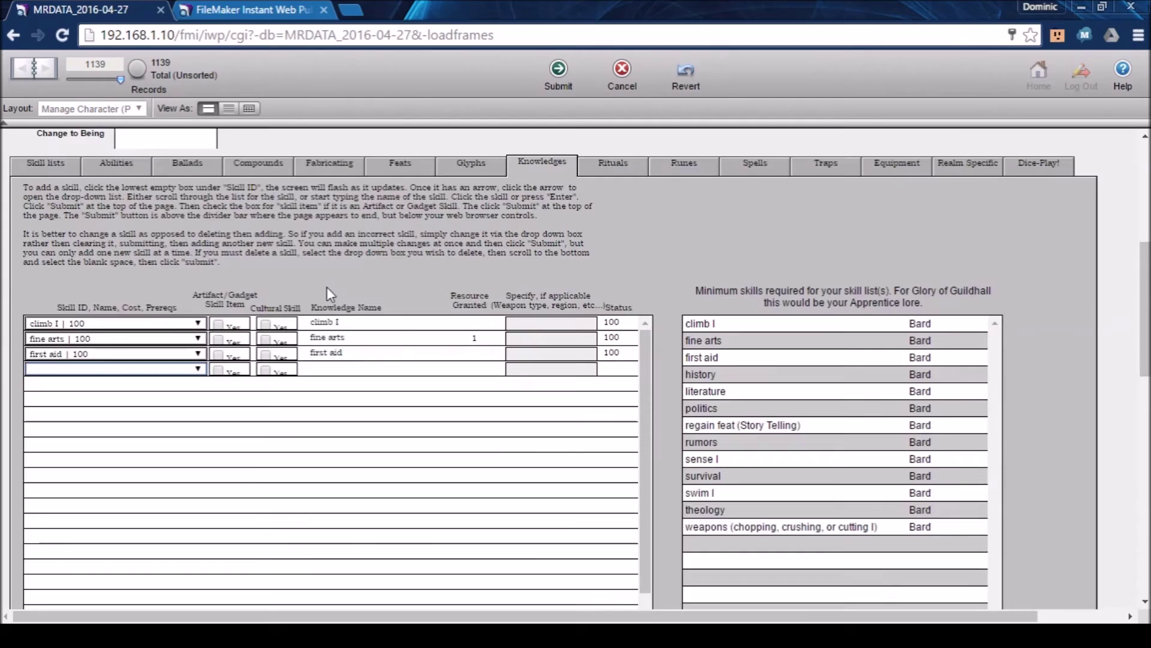
pyautogui.scroll(-1, 326, 287)
pyautogui.write('history | 100')
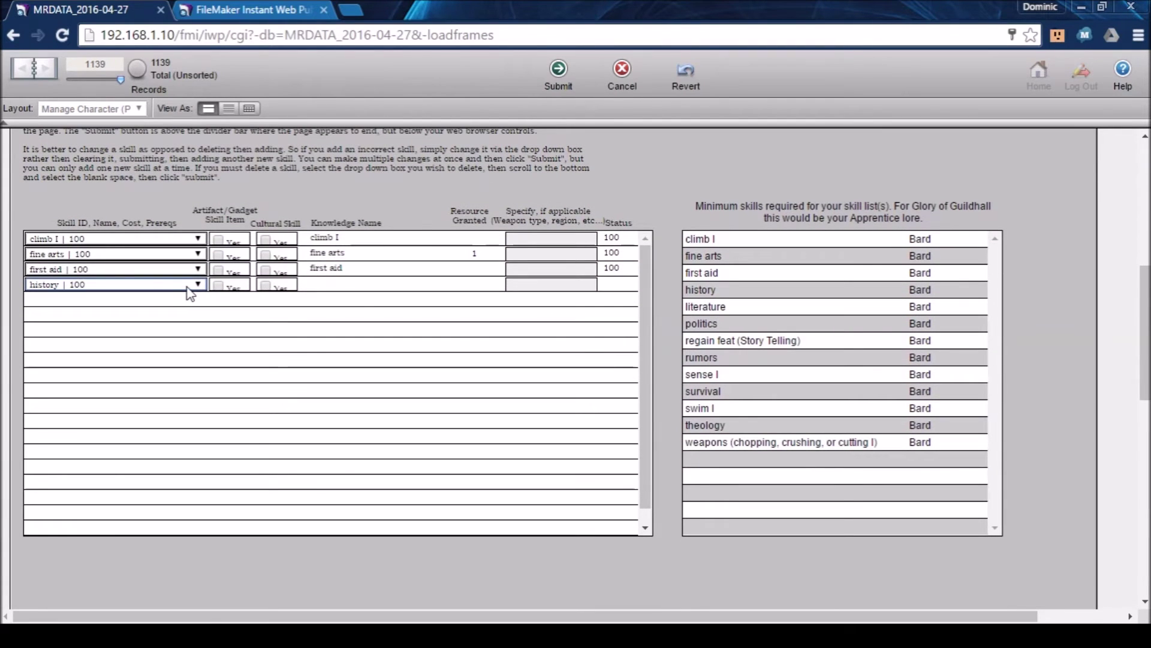
pyautogui.click(559, 71)
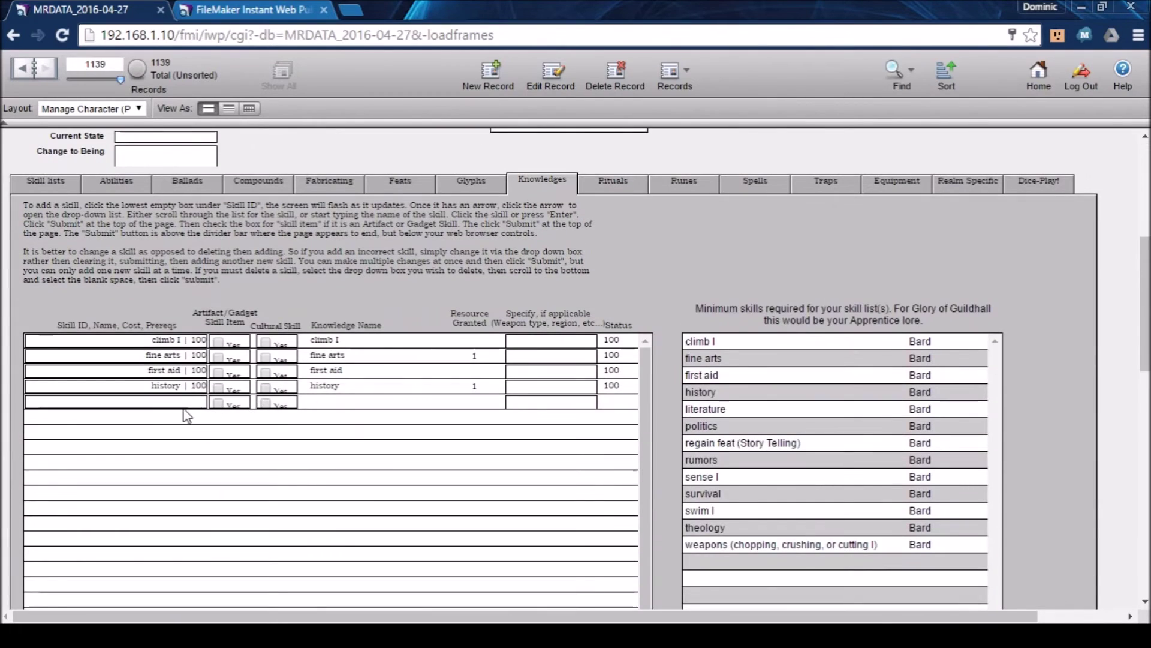
# Add literature and politics to the character's knowledges, submitting the record after each skill.
pyautogui.click(165, 402)
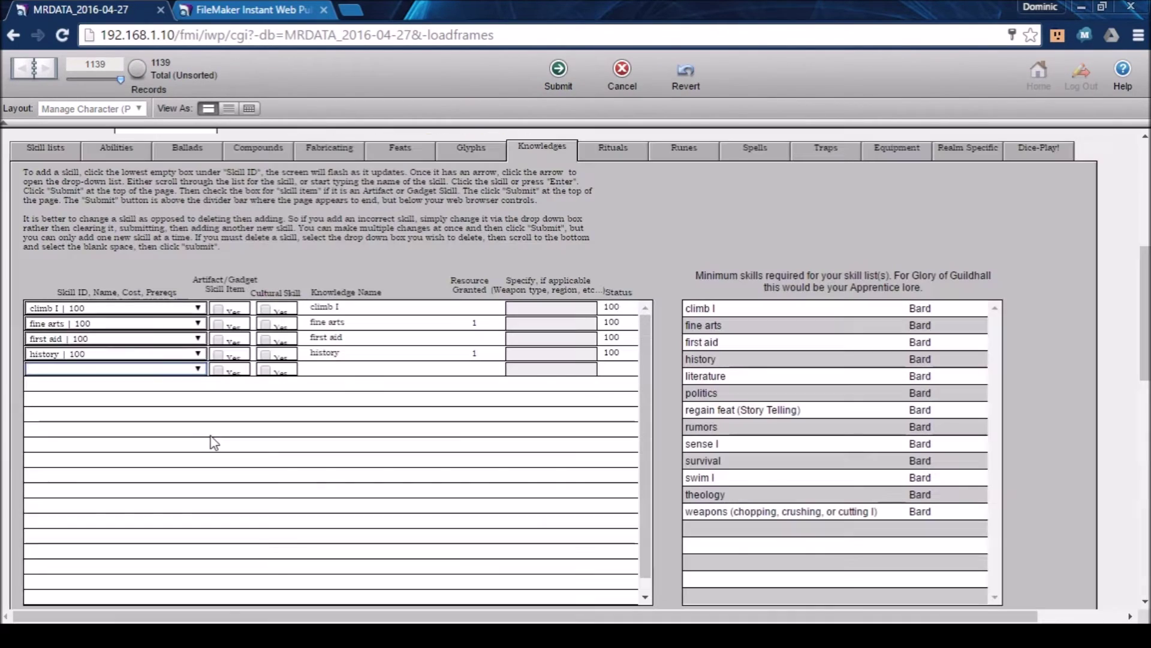
pyautogui.write('literature | 100')
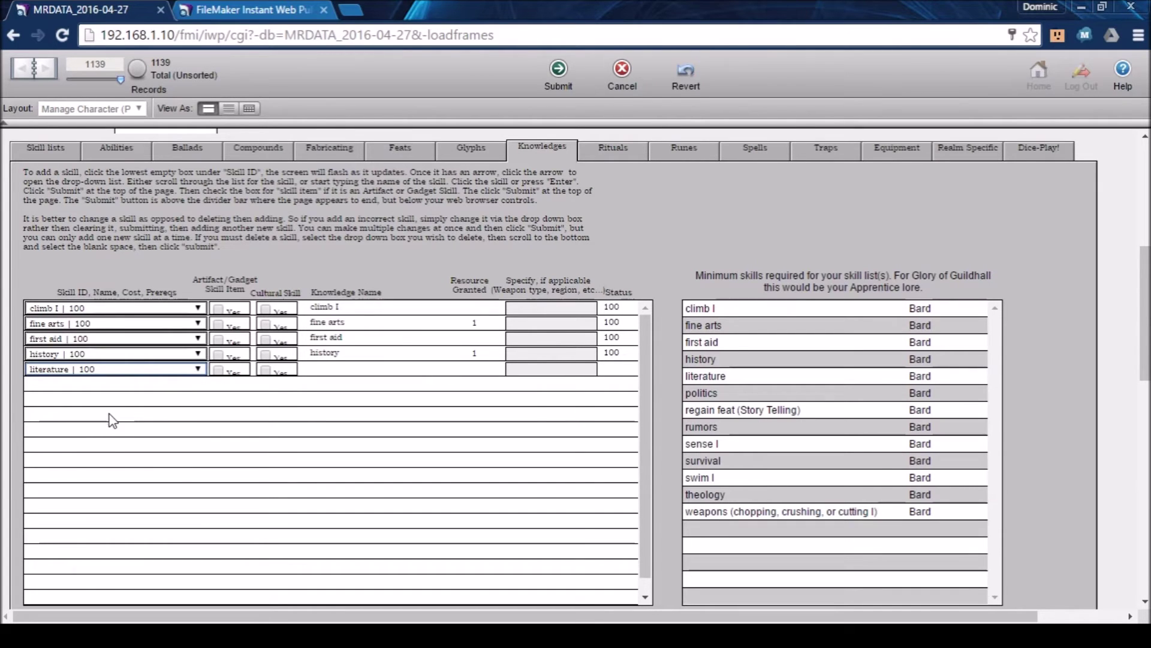
pyautogui.click(558, 72)
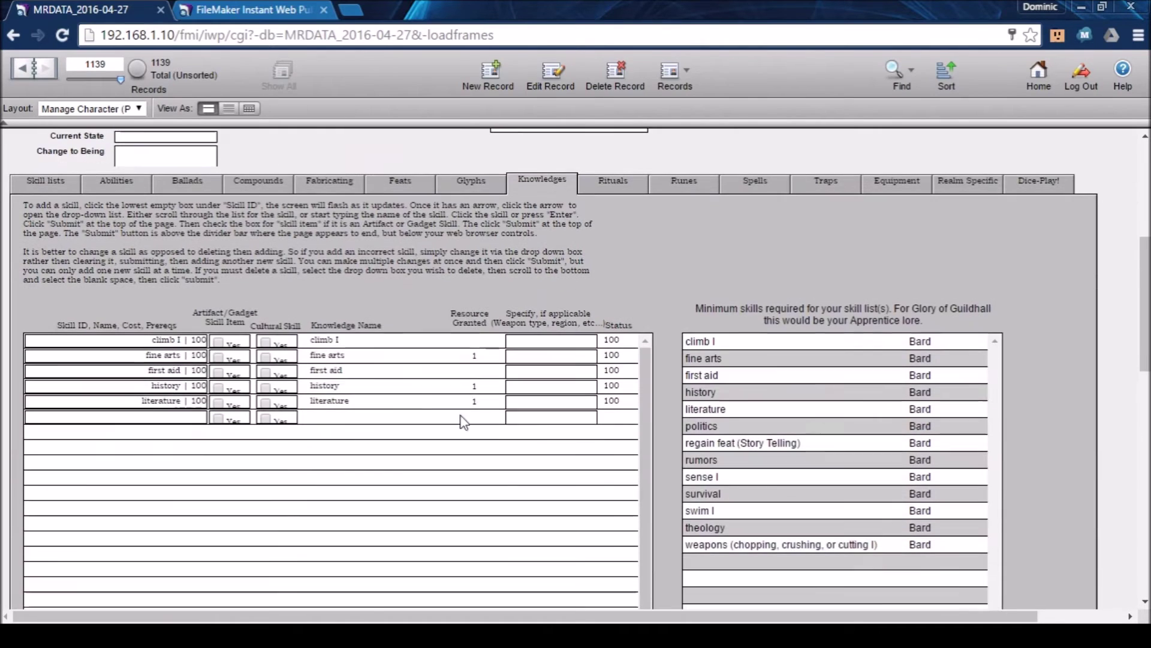
pyautogui.click(171, 419)
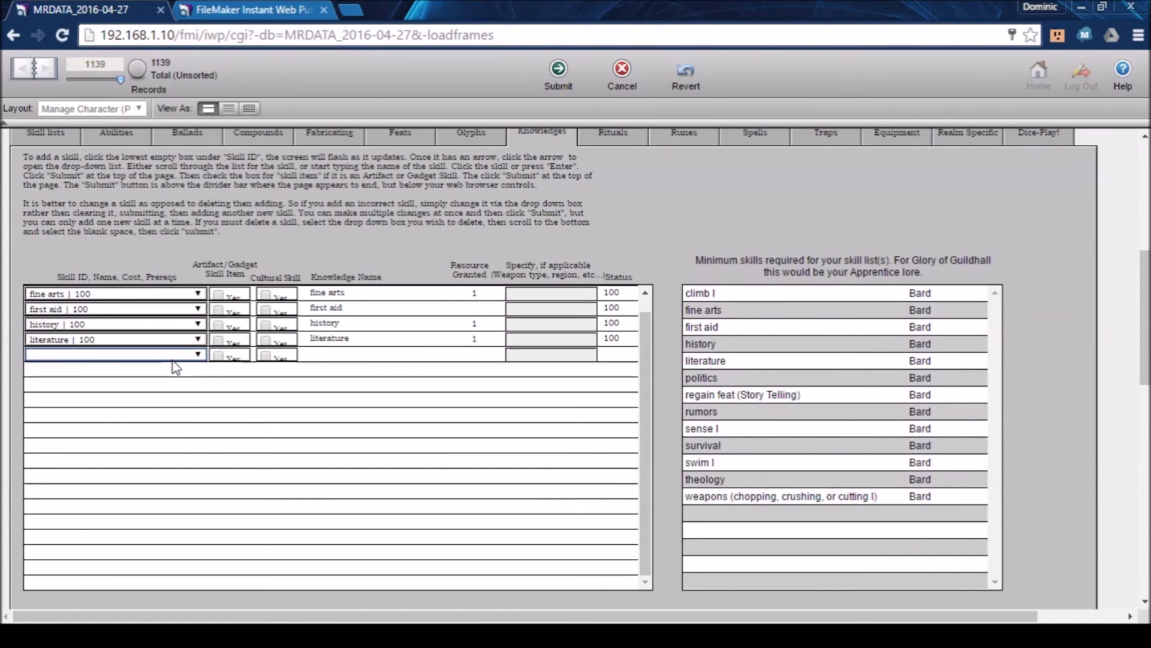
pyautogui.write('politics | 100')
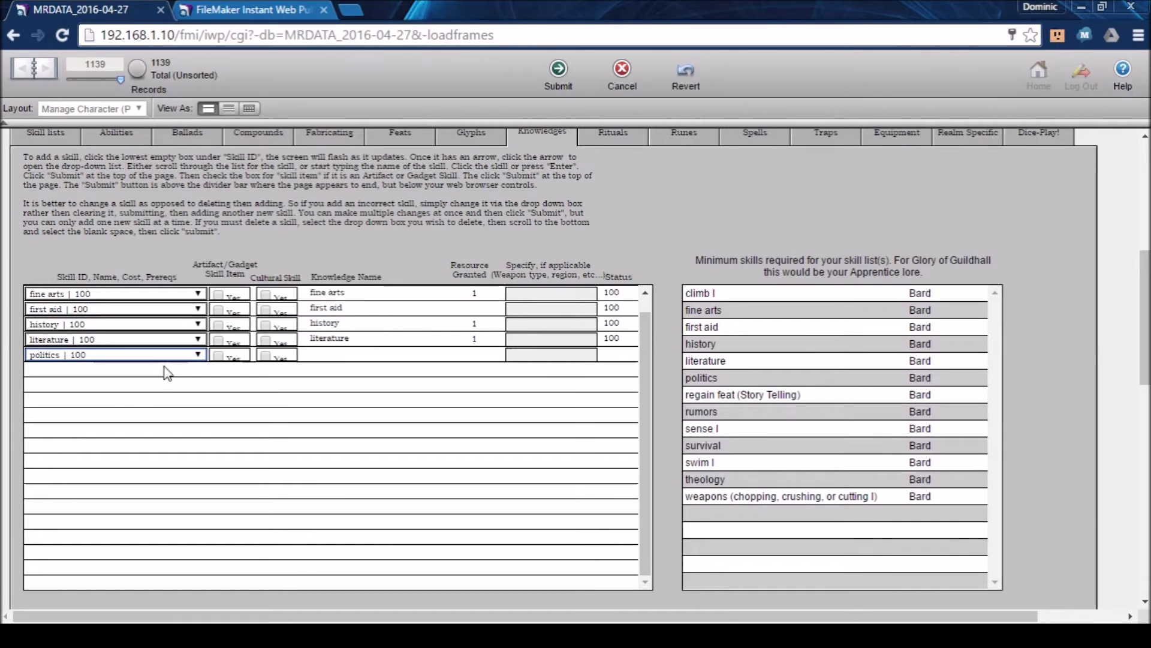
pyautogui.click(563, 81)
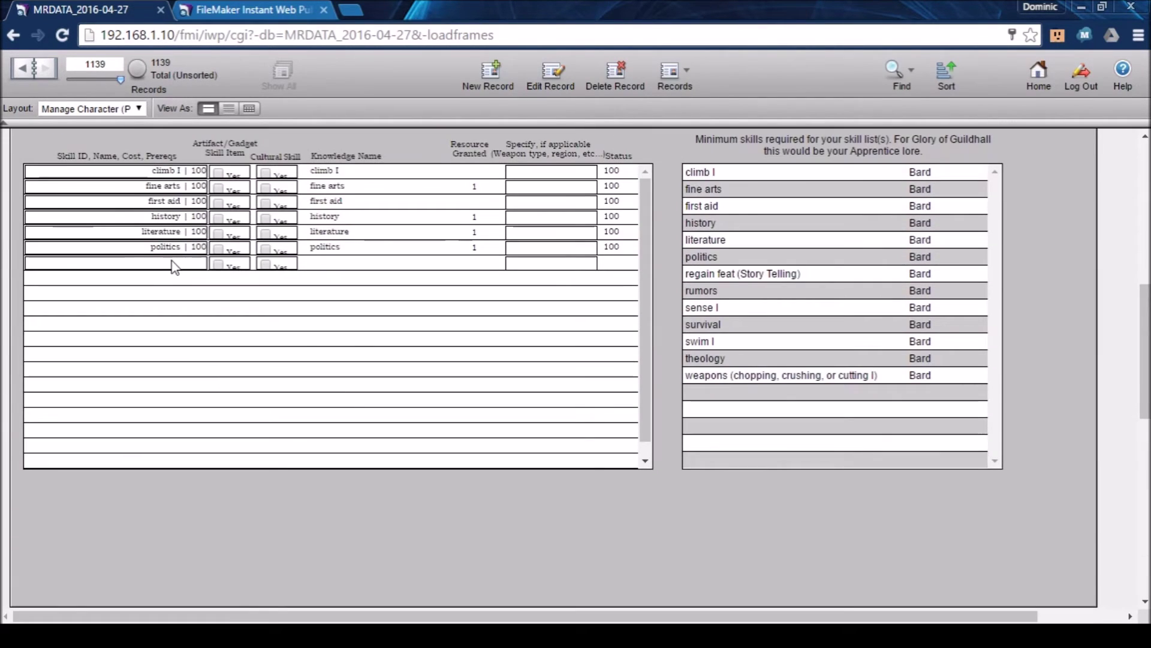
# Add regain feat (story telling) as the seventh knowledge skill and submit the record.
pyautogui.click(173, 264)
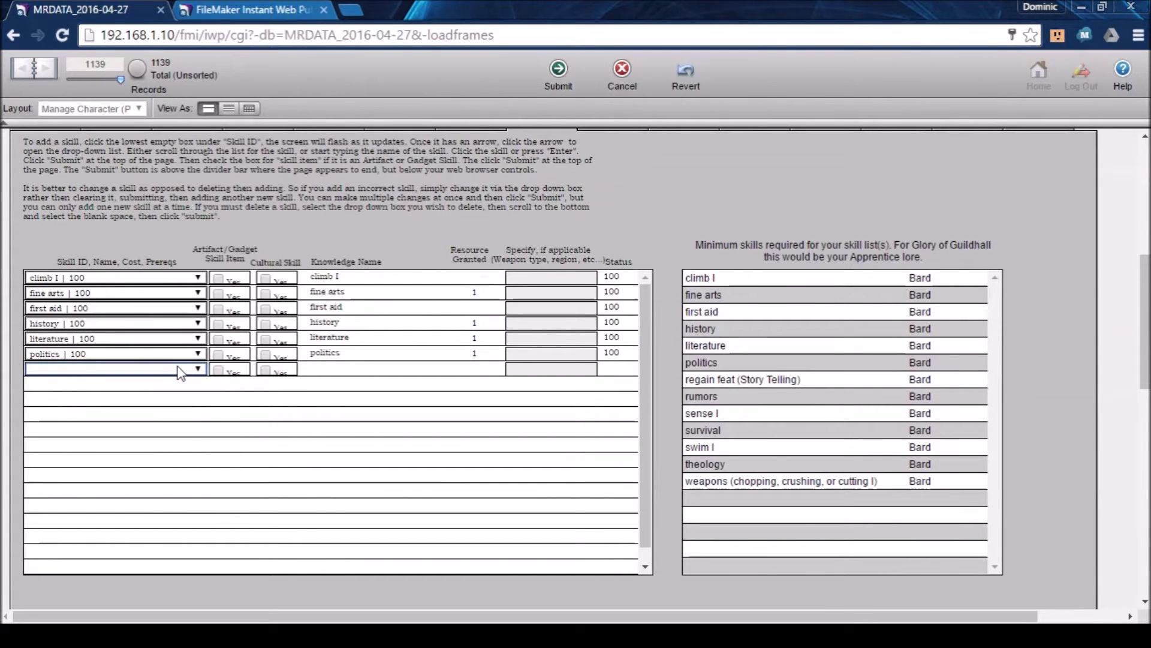
pyautogui.write('regain feat (appreciation) | 200')
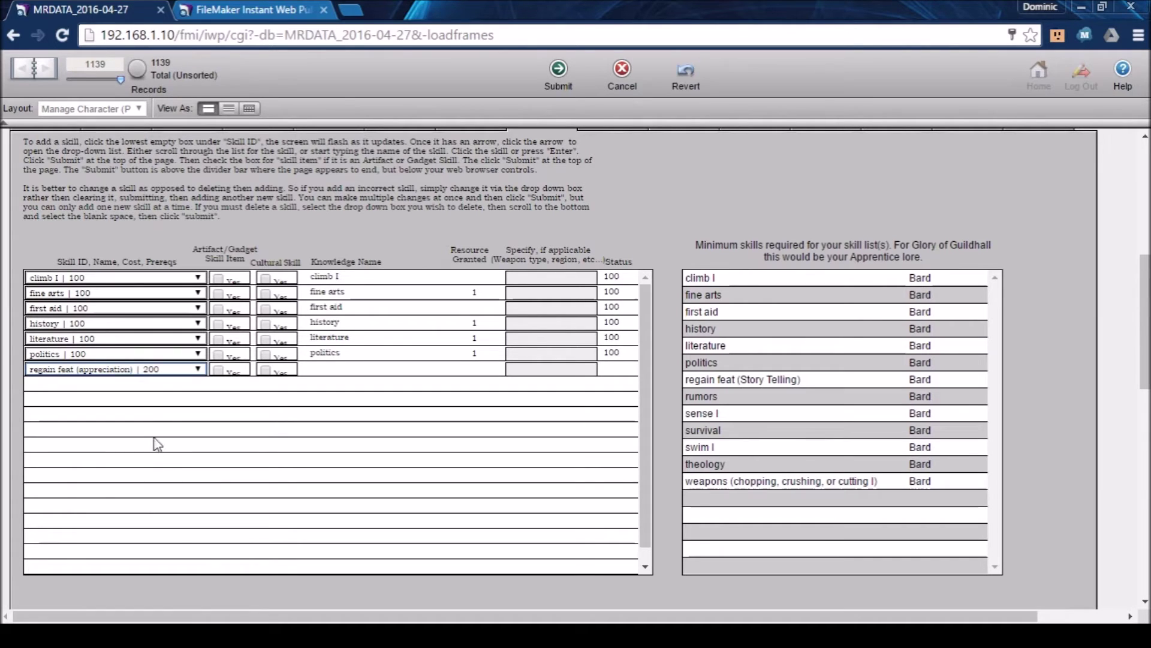
pyautogui.click(133, 407)
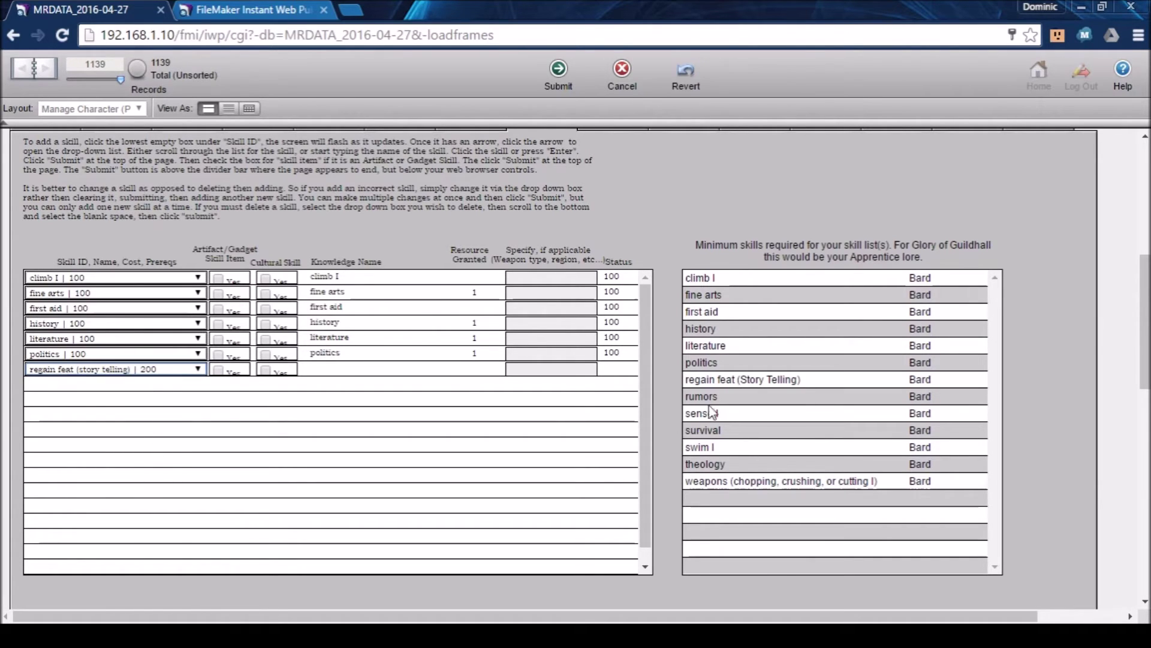
pyautogui.click(558, 71)
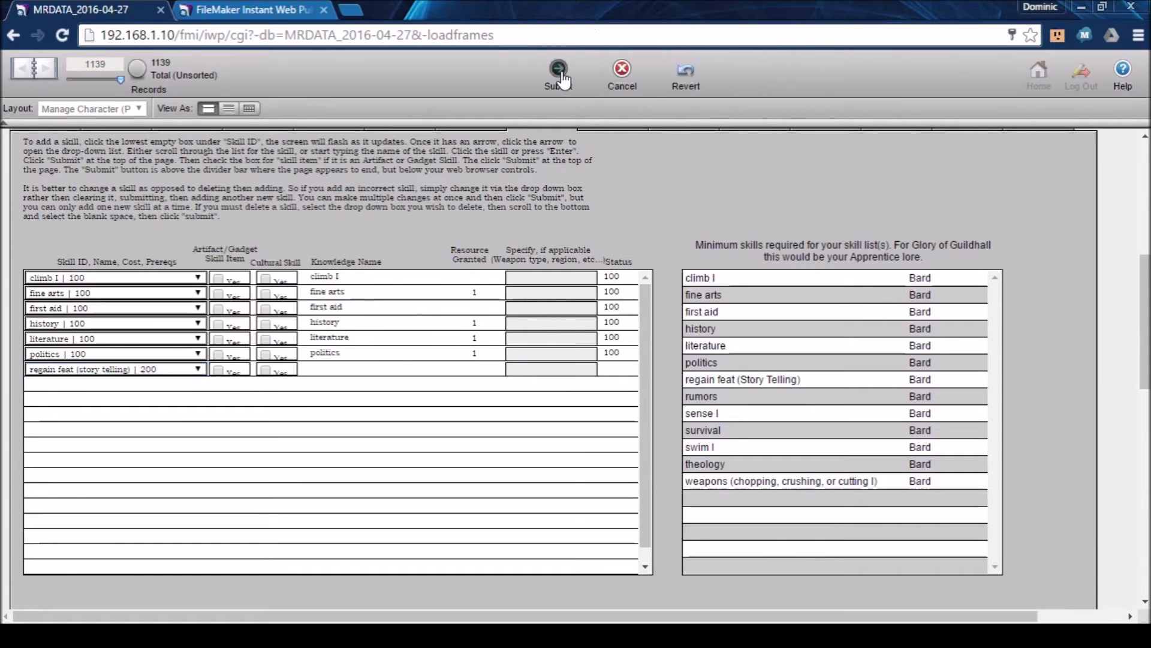
# Add rumors and sense I to the character's knowledges, submitting the record after each skill.
pyautogui.scroll(-4, 494, 328)
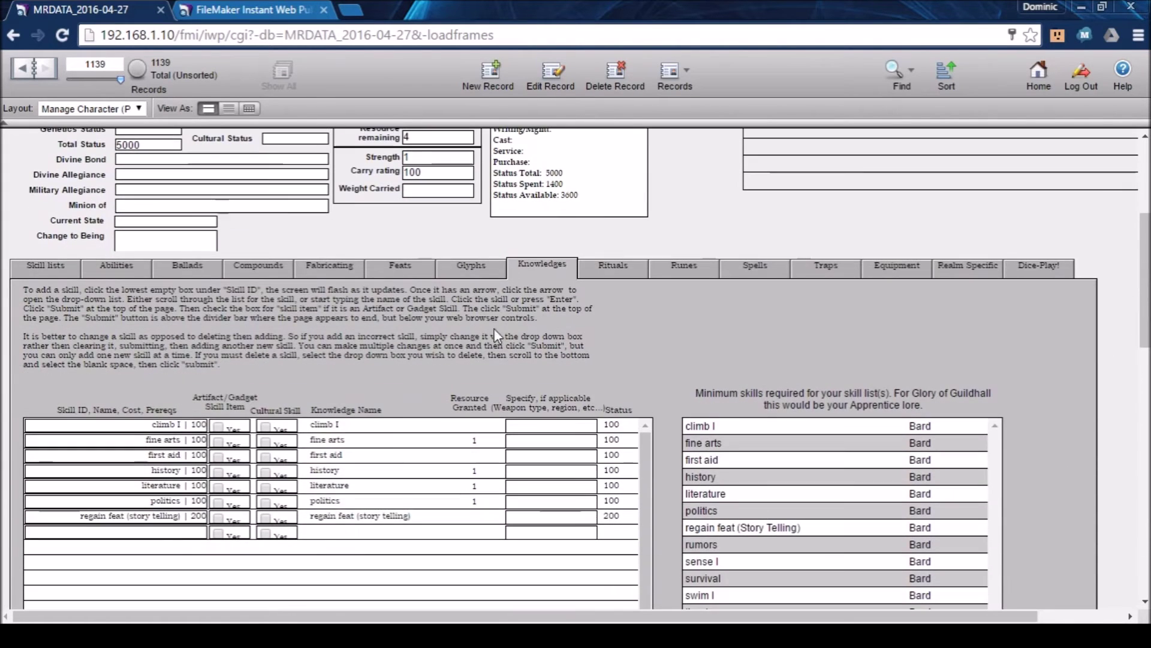
pyautogui.click(173, 535)
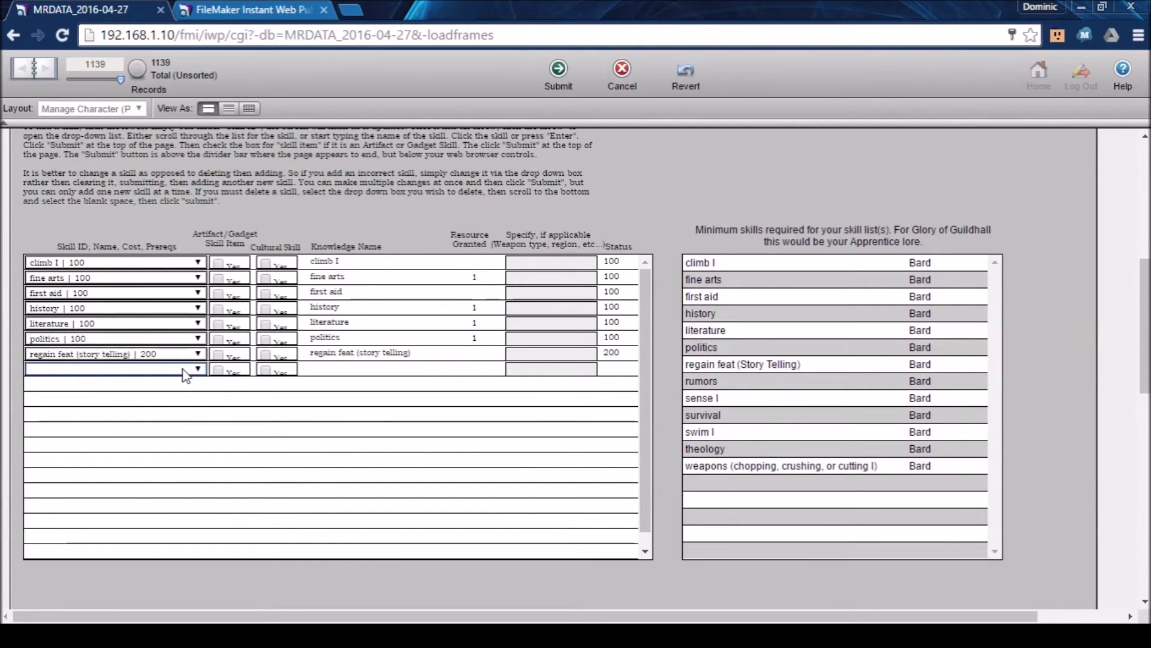
pyautogui.write('rumors | 100')
pyautogui.click(556, 68)
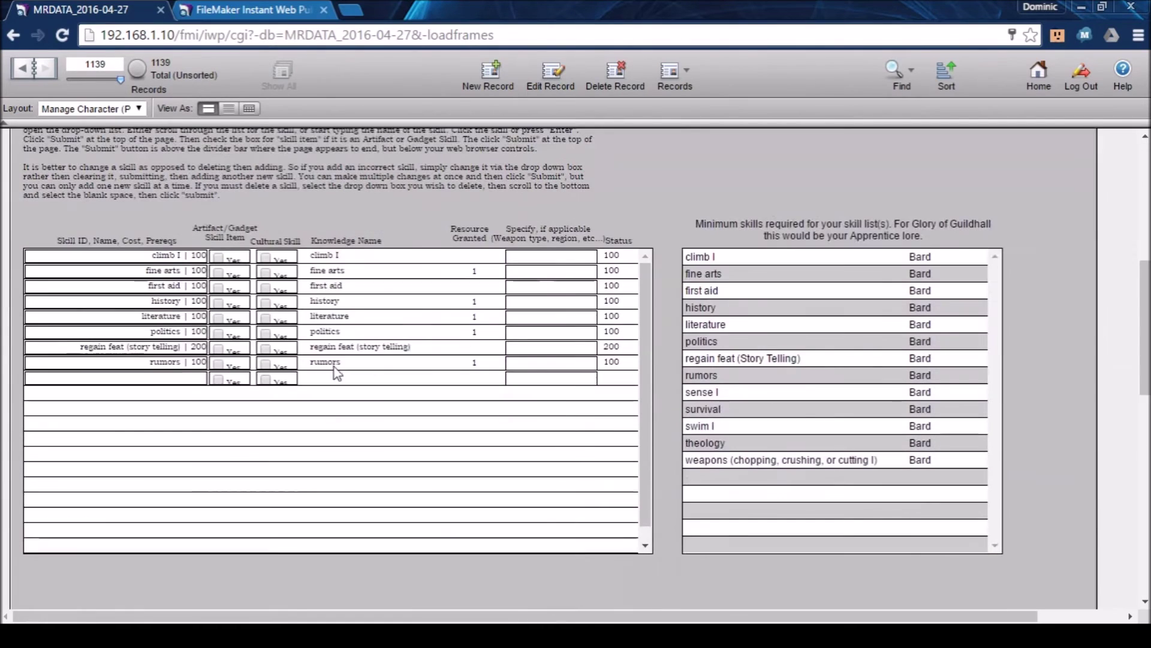
pyautogui.click(181, 380)
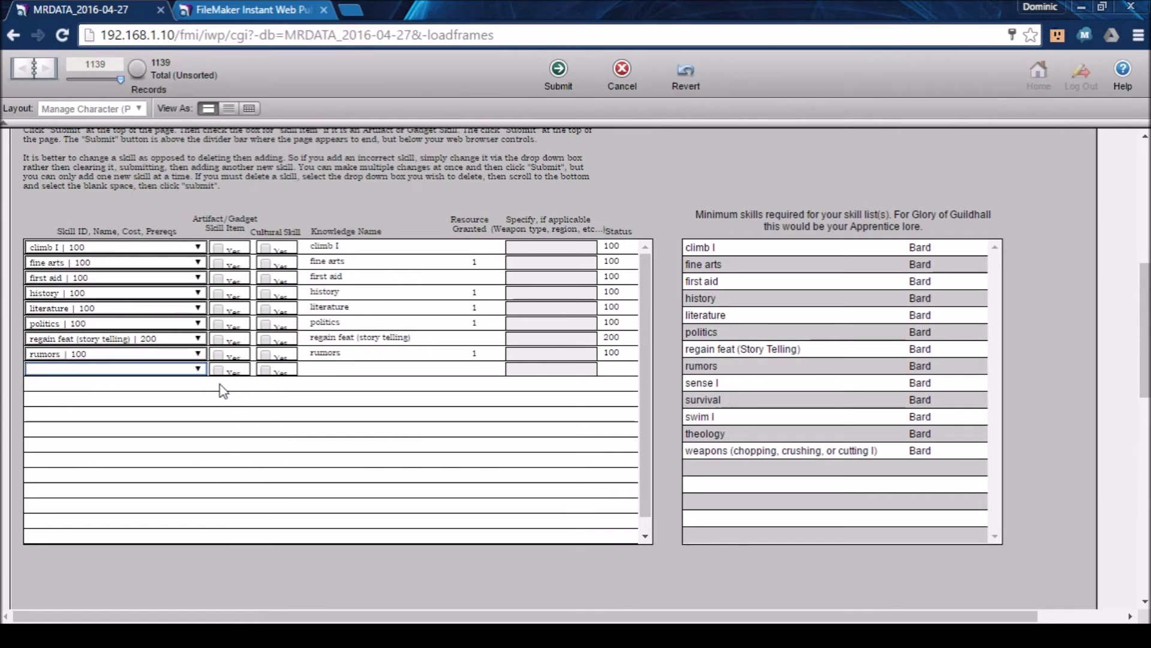
pyautogui.write('sense I | 100')
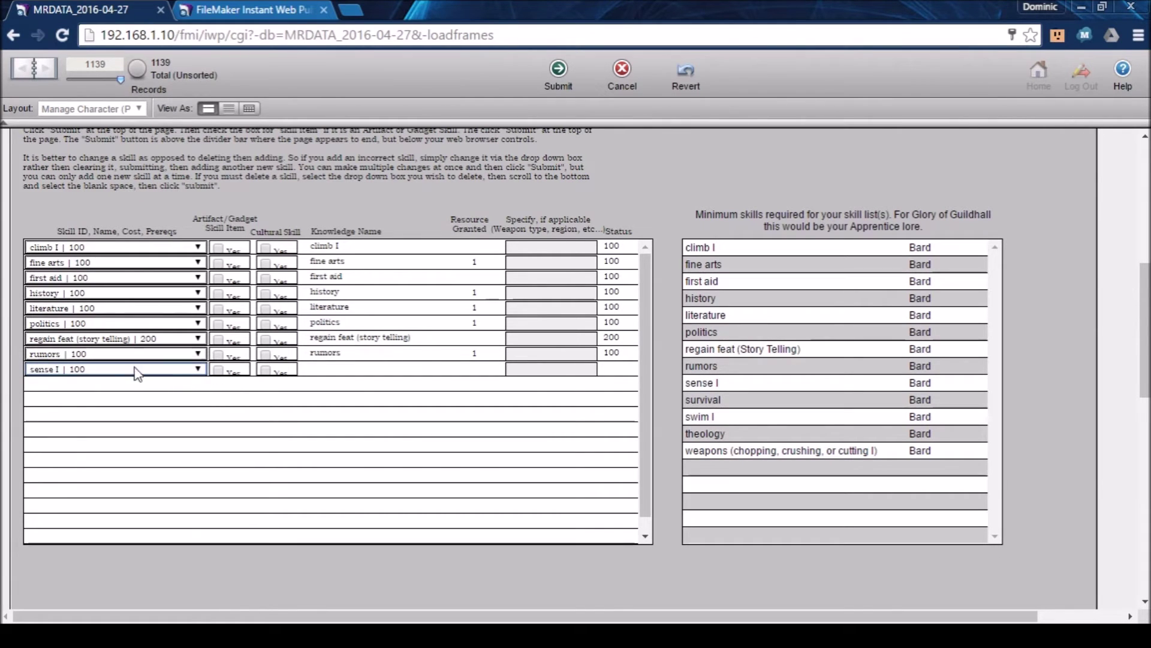
pyautogui.click(559, 75)
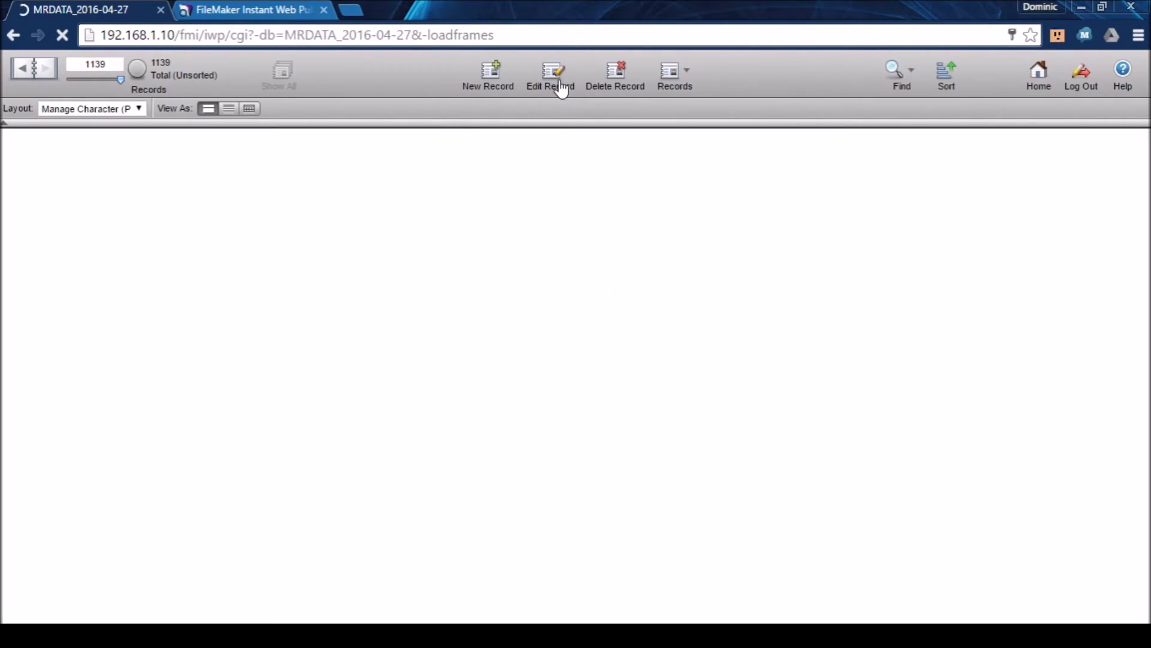
# Add survival and swim I to the character's knowledges, submitting the record after each skill.
pyautogui.scroll(-6, 456, 527)
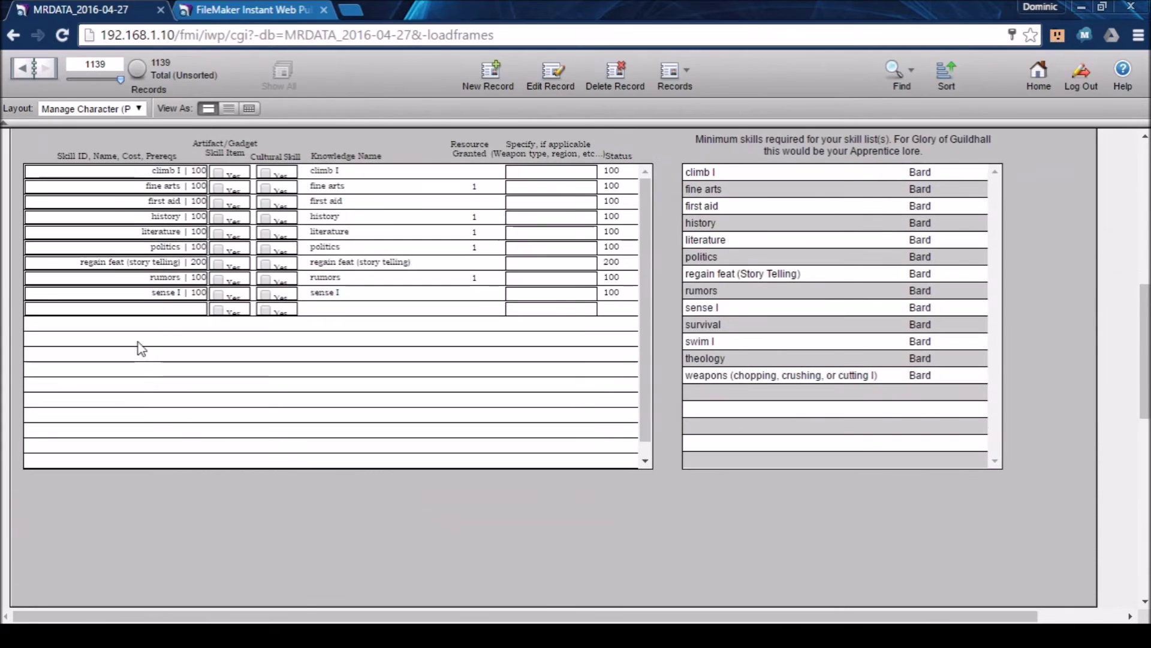
pyautogui.click(158, 313)
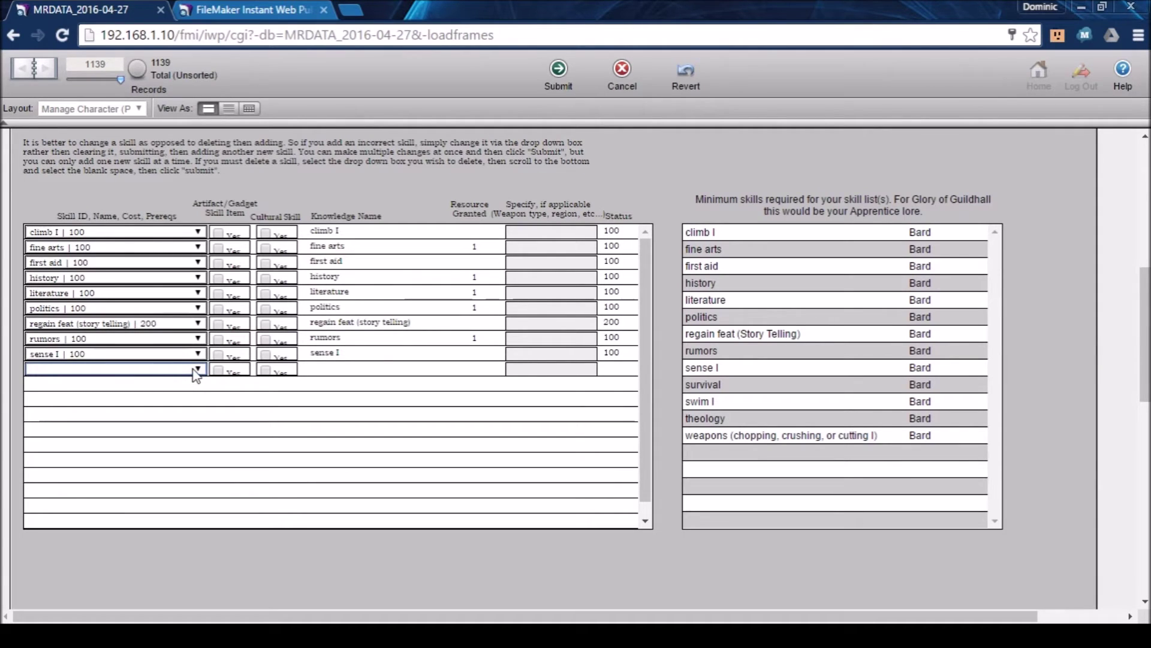
pyautogui.write('surgery | 400 | medicine')
pyautogui.press('Down')
pyautogui.click(559, 84)
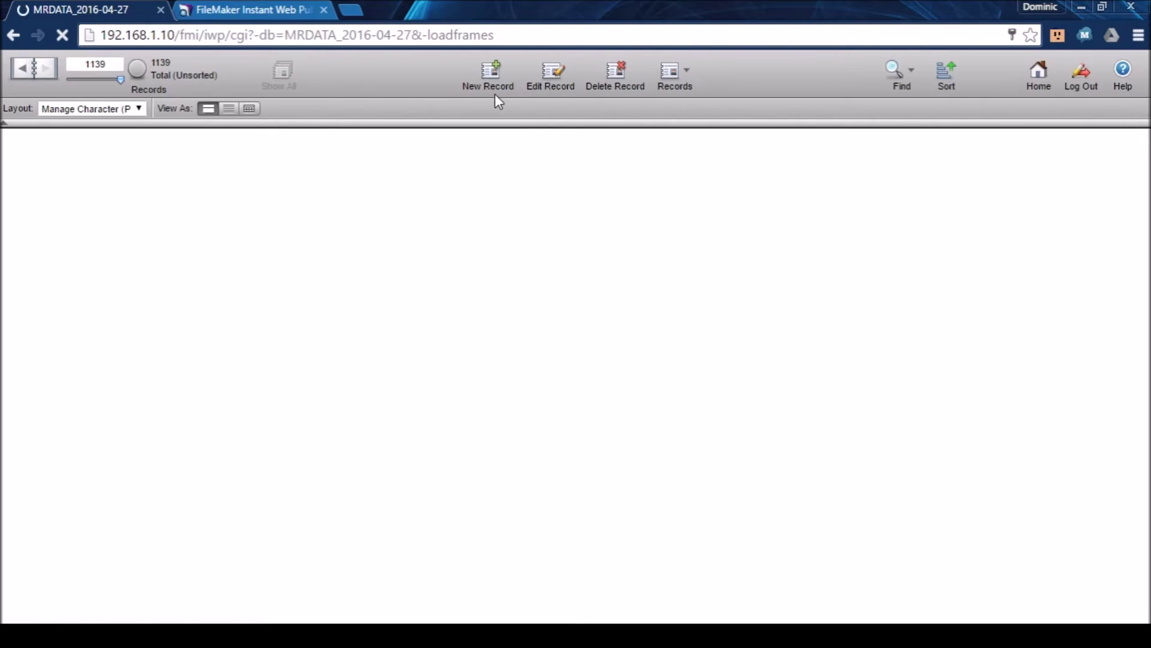
pyautogui.scroll(-7, 454, 329)
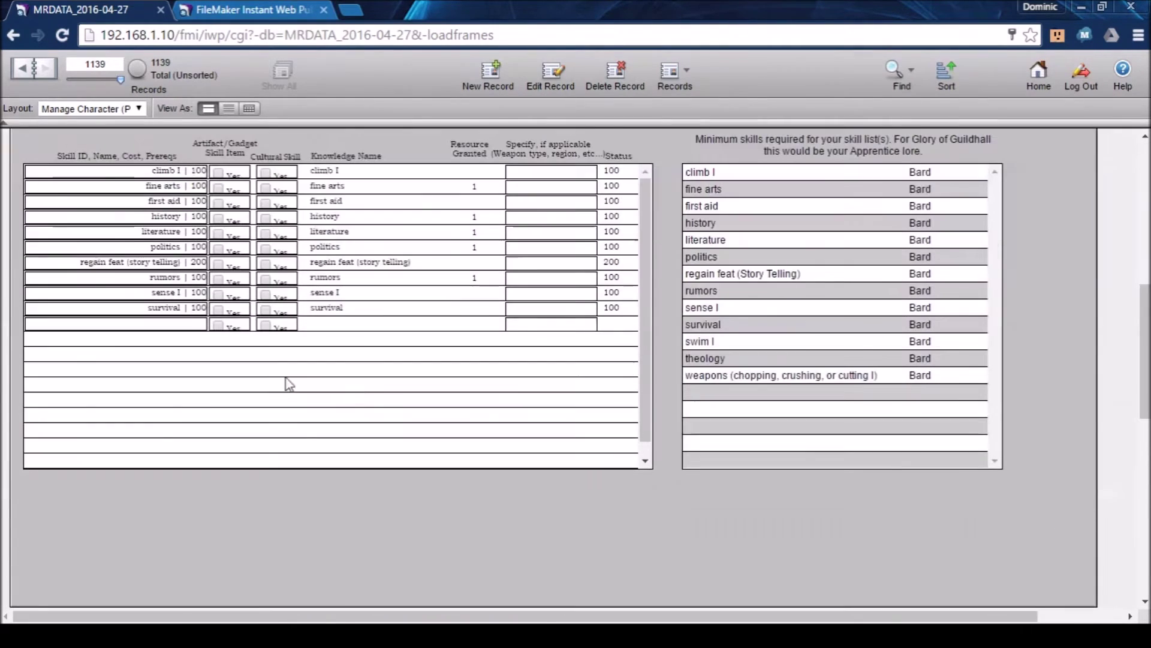
pyautogui.click(168, 328)
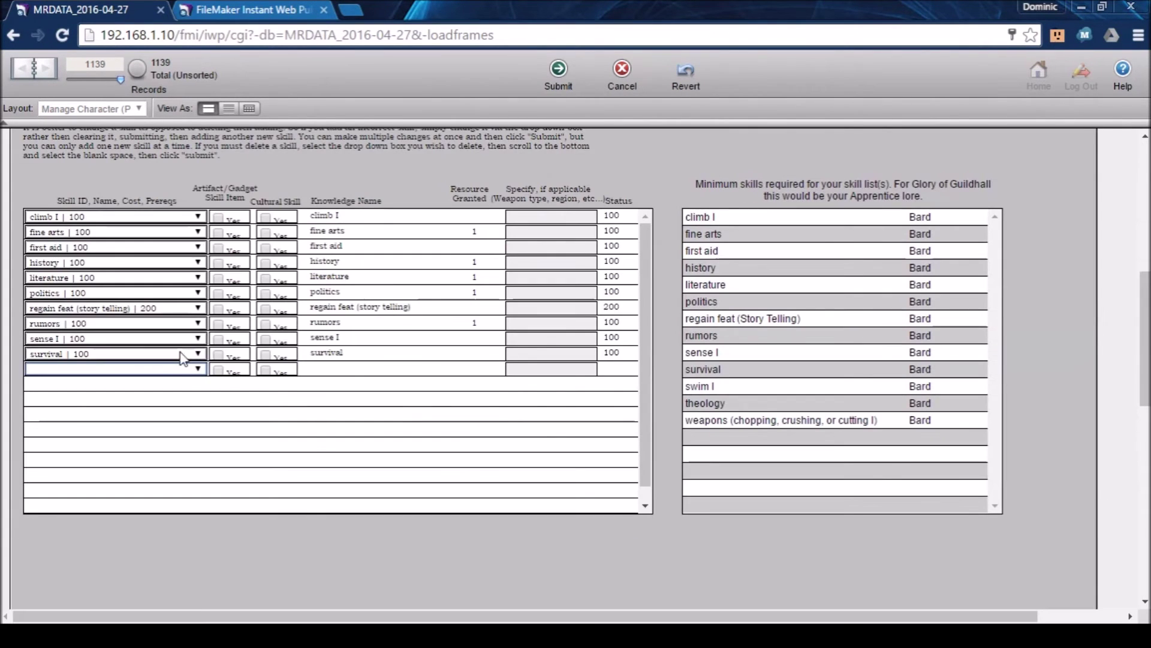
pyautogui.write('swim I | 100')
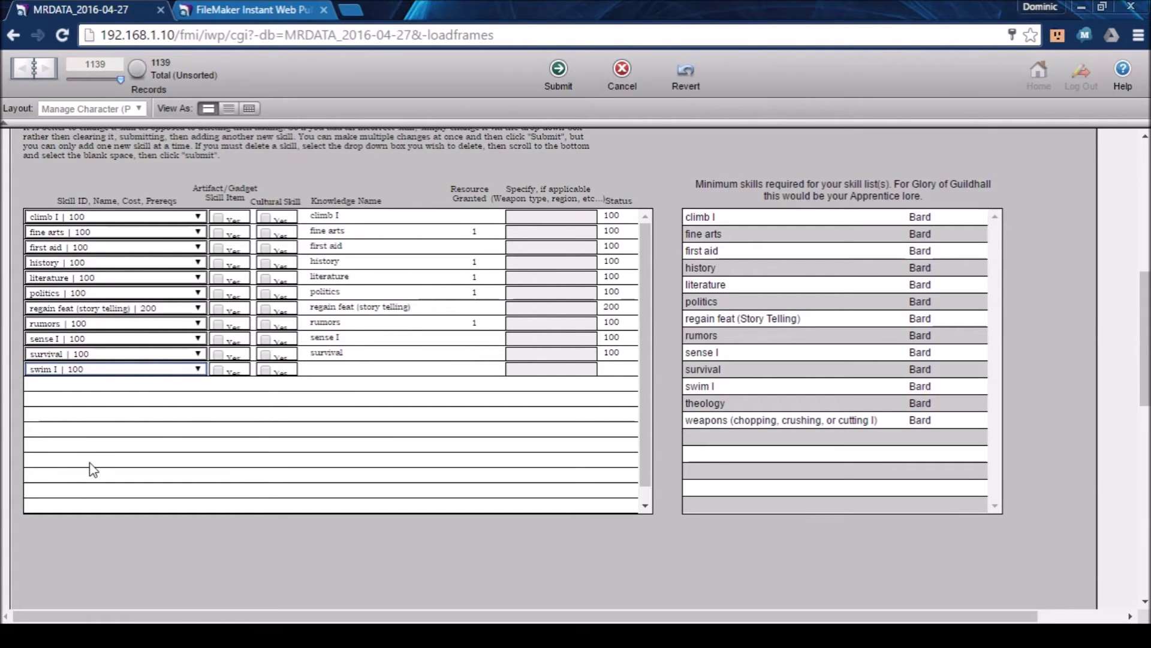
pyautogui.click(573, 70)
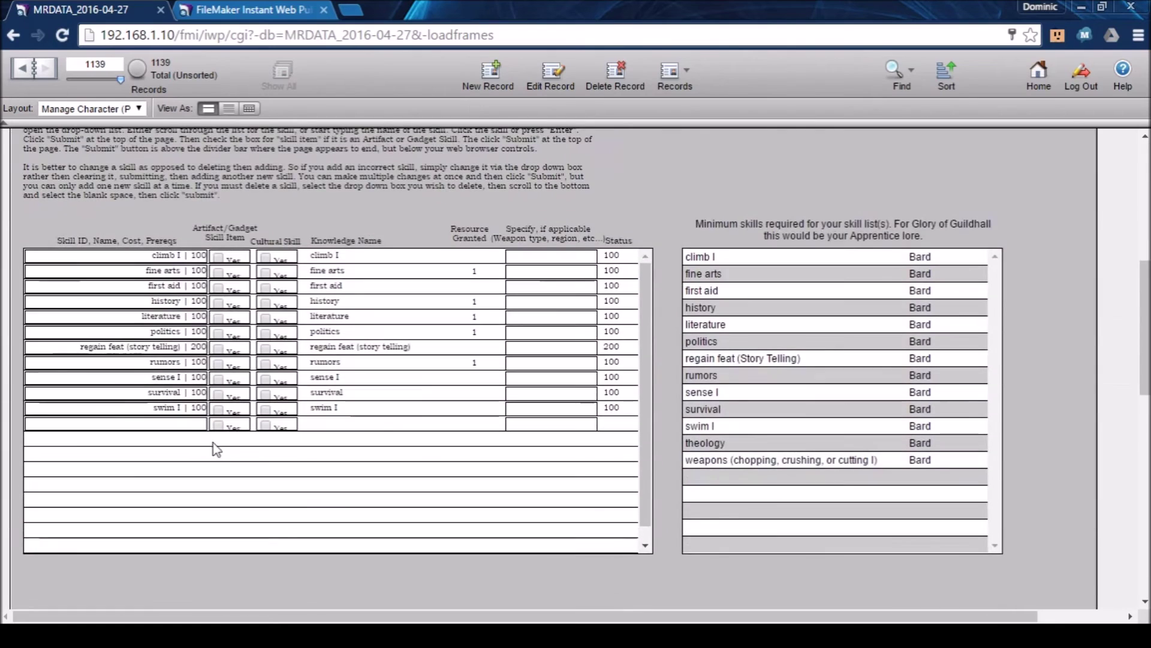
# Add theology below swim I in the character's knowledges and submit the record.
pyautogui.click(188, 435)
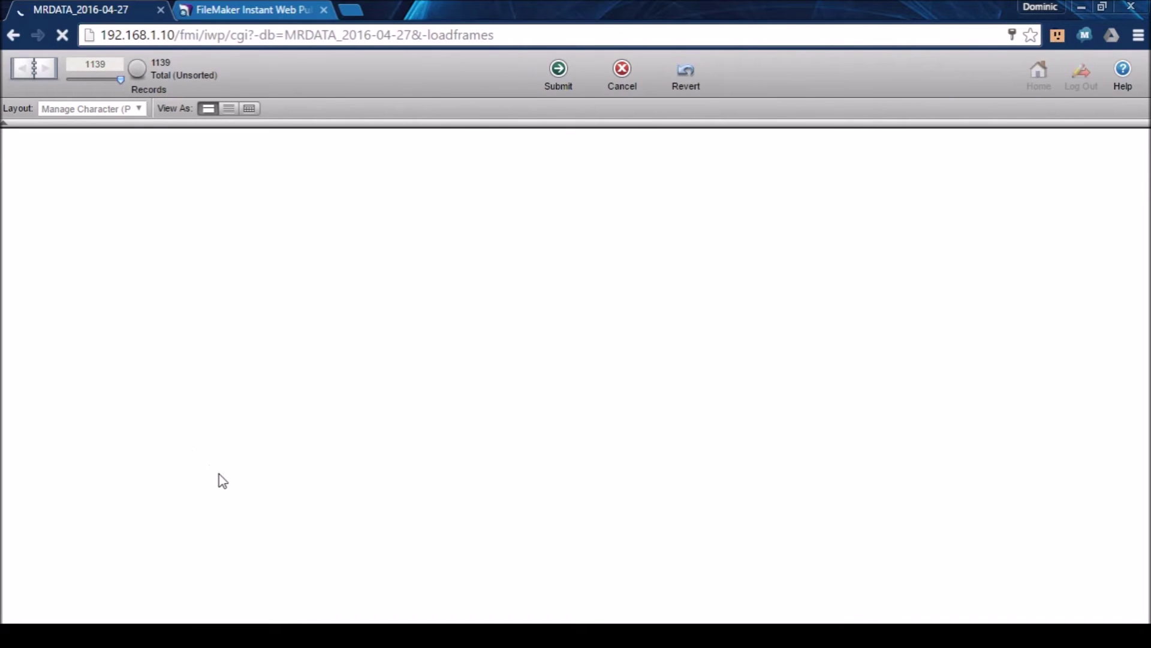
pyautogui.press('t')
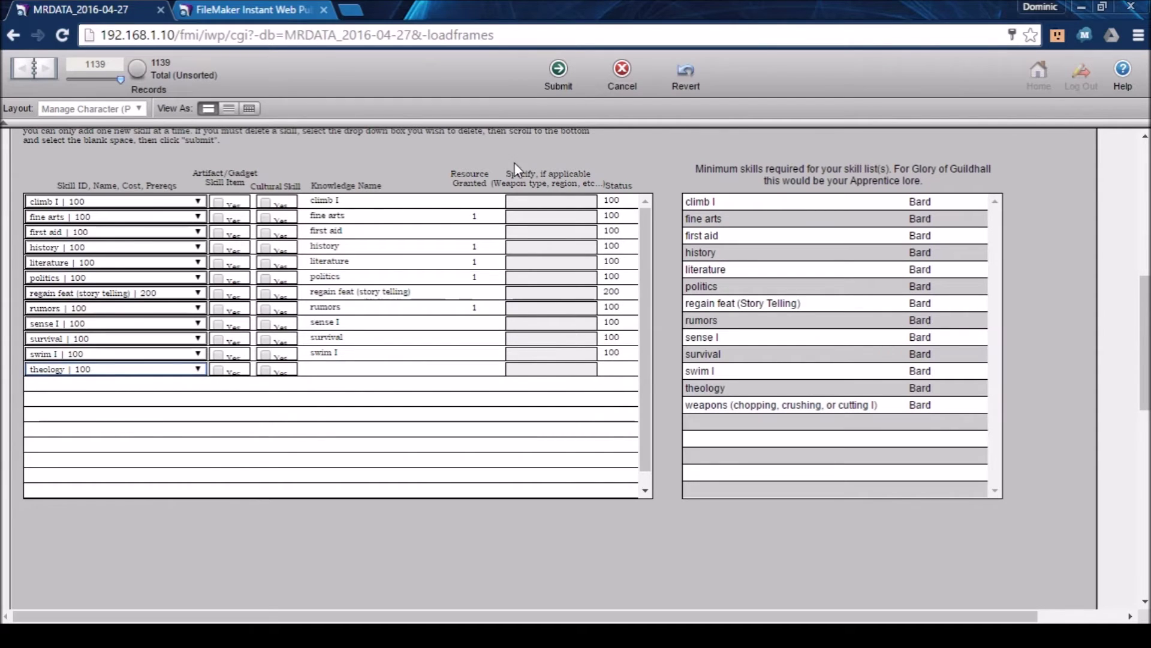
pyautogui.click(564, 81)
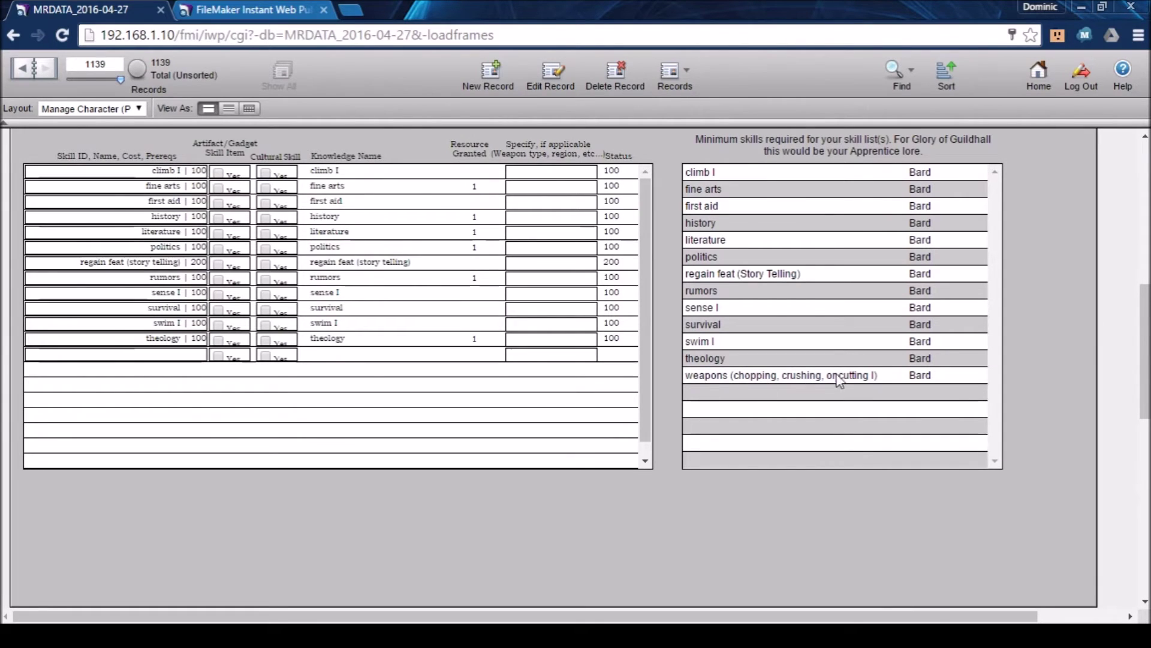
# Add the required weapons skill as the last Bard knowledge and submit the record.
pyautogui.click(193, 358)
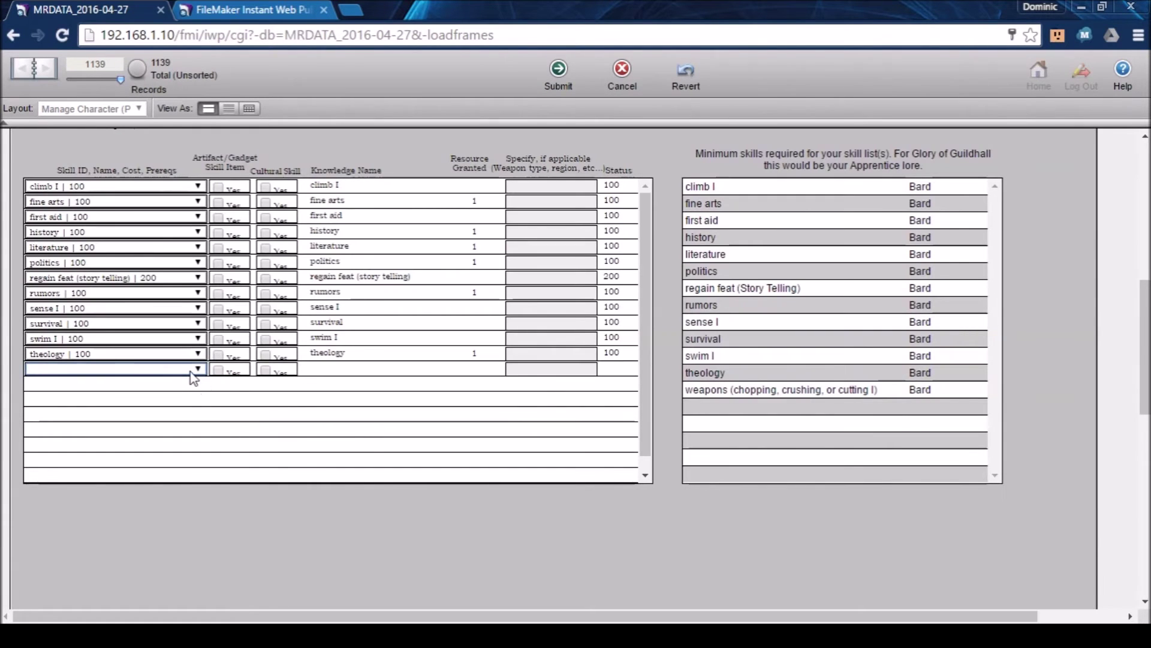
pyautogui.press('w')
pyautogui.press('Down')
pyautogui.press('Down')
pyautogui.press('Down')
pyautogui.click(551, 89)
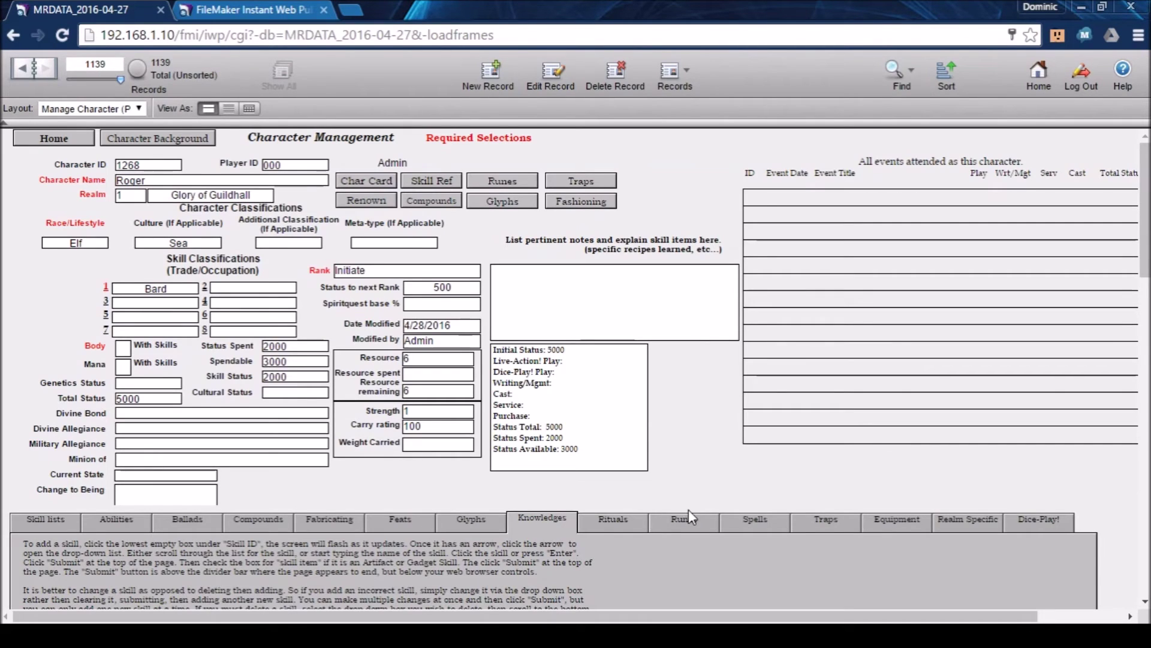
# Add the required dance skill as the first entry in the character's rituals and submit the record.
pyautogui.click(616, 519)
pyautogui.scroll(-5, 661, 424)
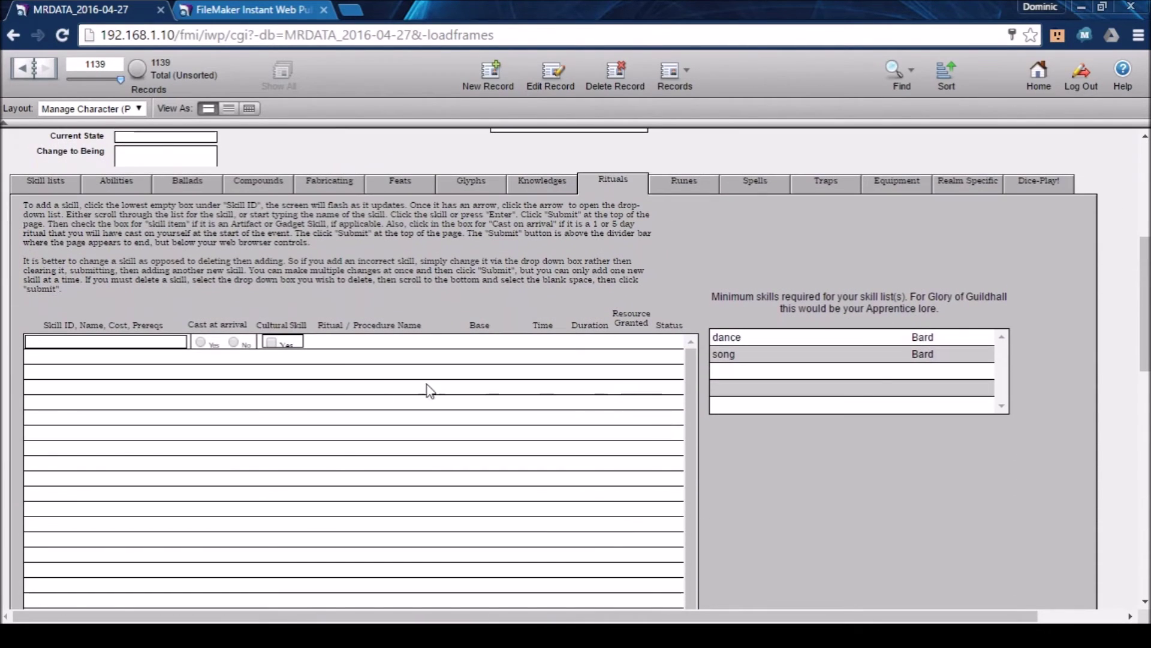
pyautogui.click(160, 353)
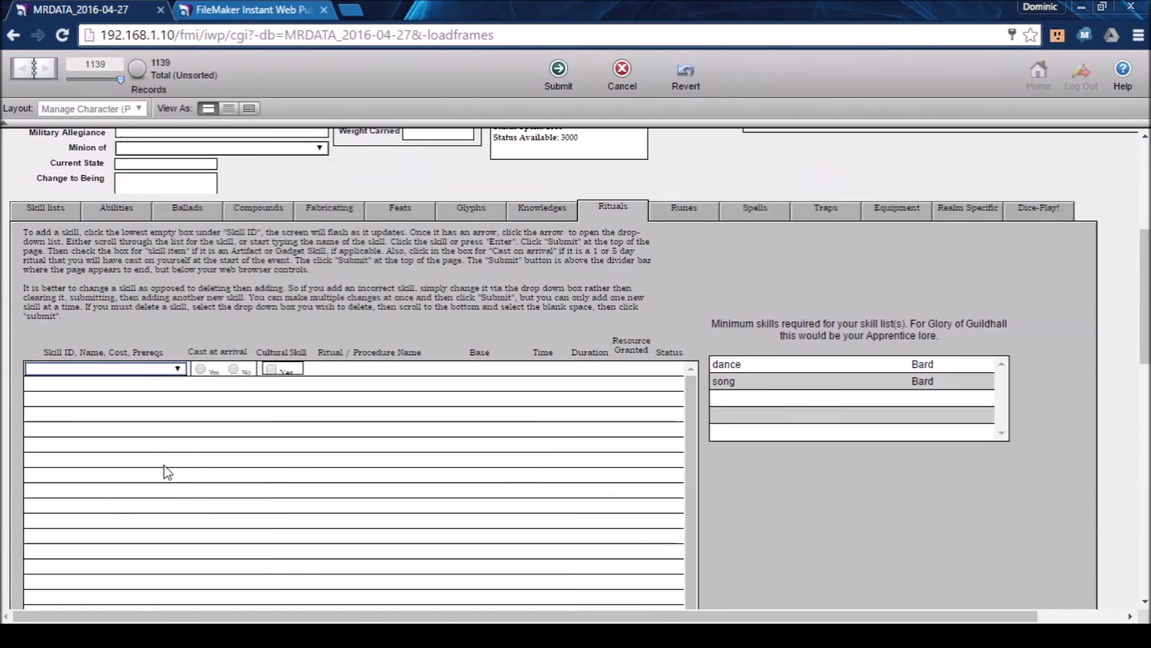
pyautogui.press('d')
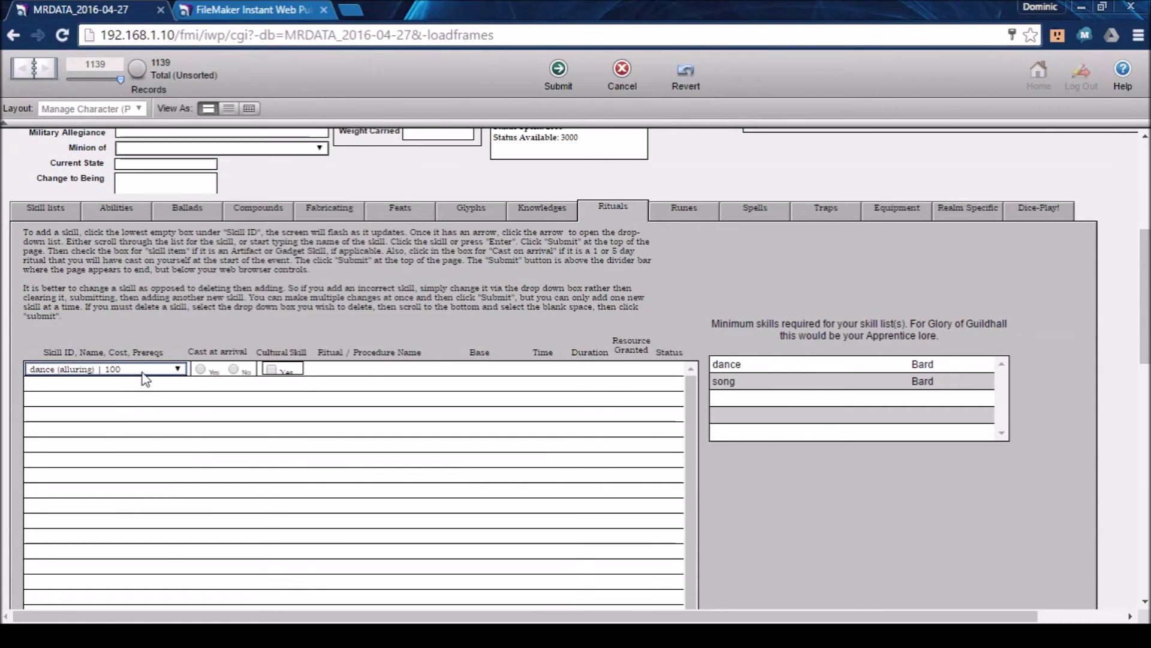
pyautogui.press('Down')
pyautogui.click(561, 78)
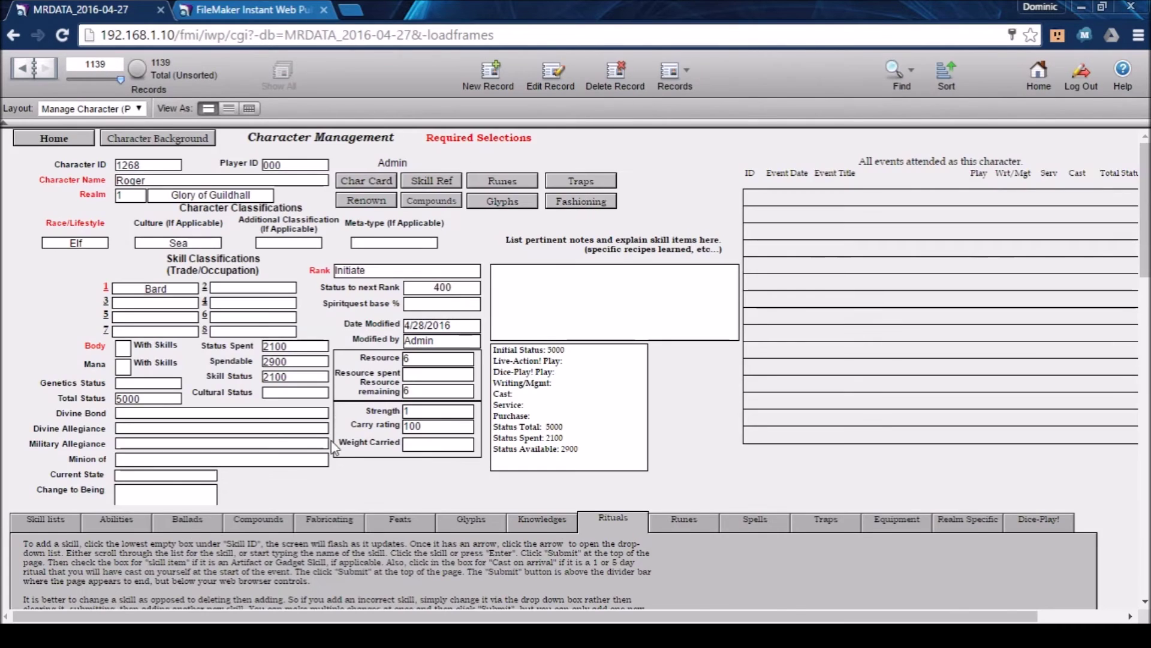
# Add the required song skill below dance in the character's rituals and submit the record.
pyautogui.scroll(-5, 166, 364)
pyautogui.click(163, 358)
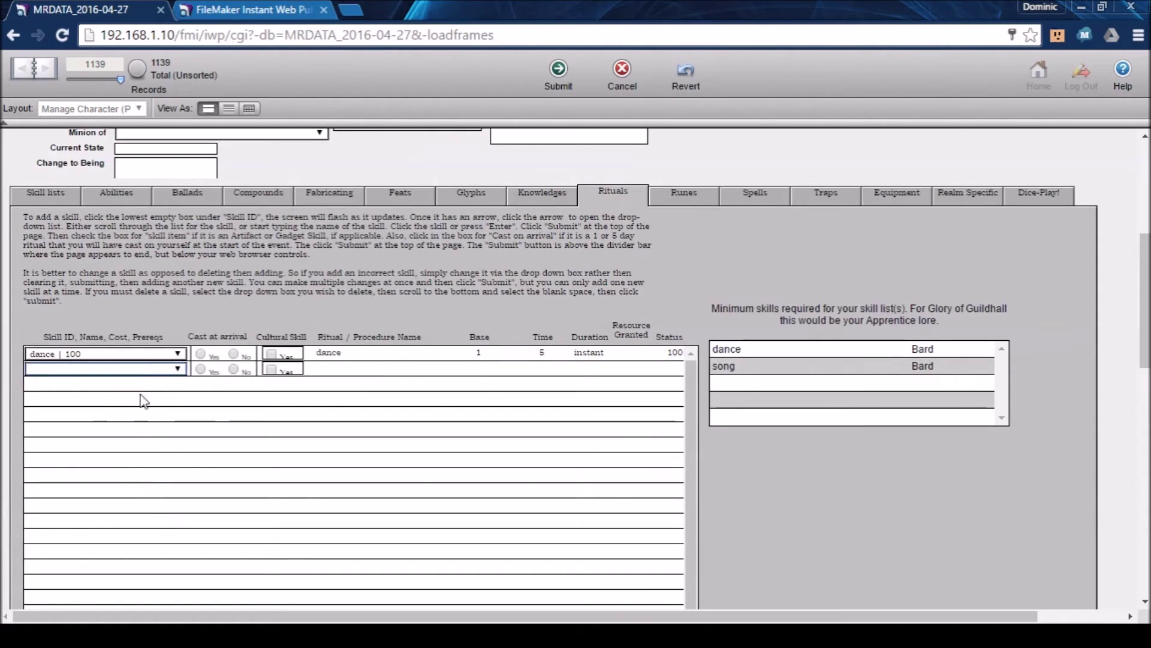
pyautogui.click(141, 370)
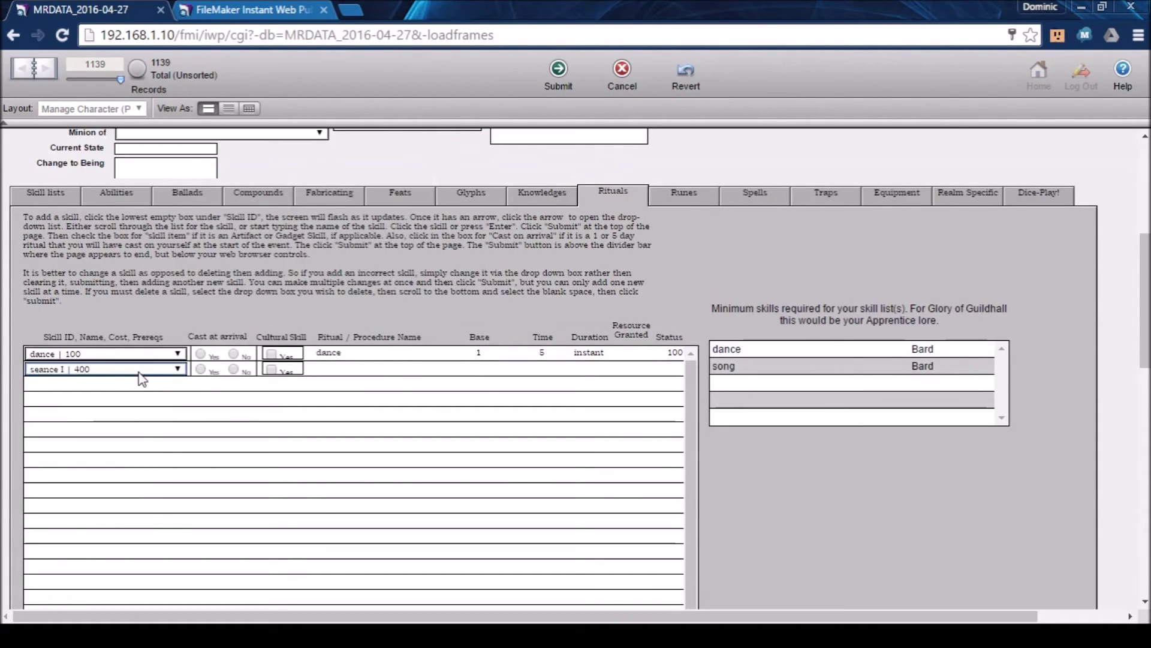
pyautogui.click(128, 567)
pyautogui.click(559, 69)
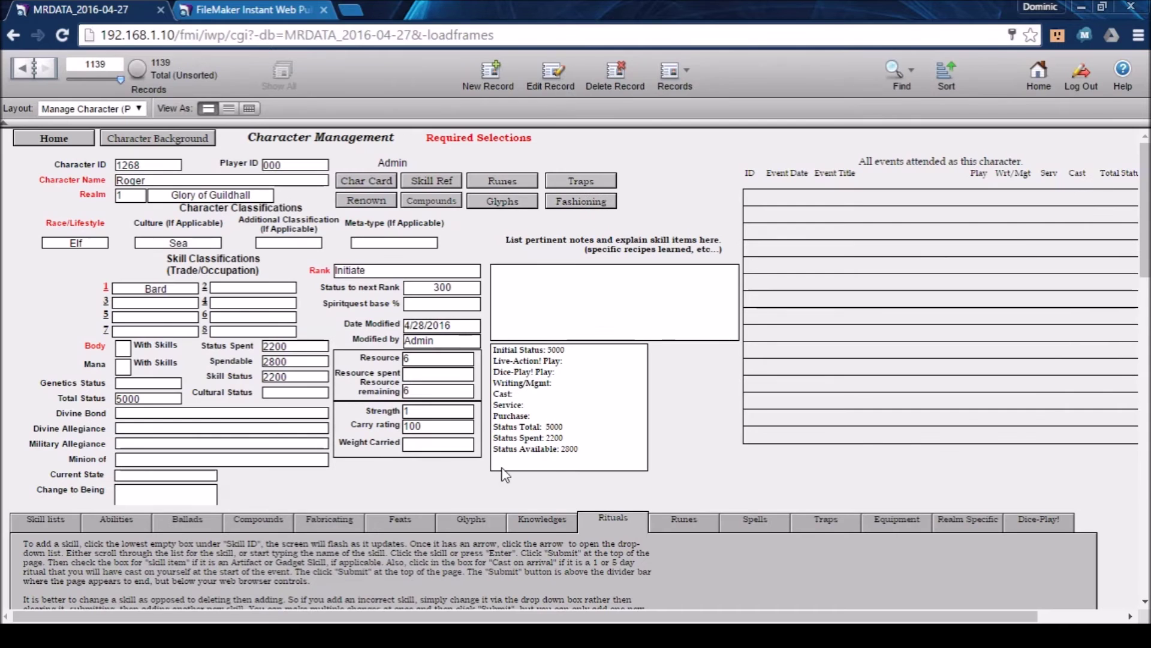
# Add damage specific (sound) as the required Bard spell in the character's spells and submit the record.
pyautogui.click(682, 519)
pyautogui.click(776, 517)
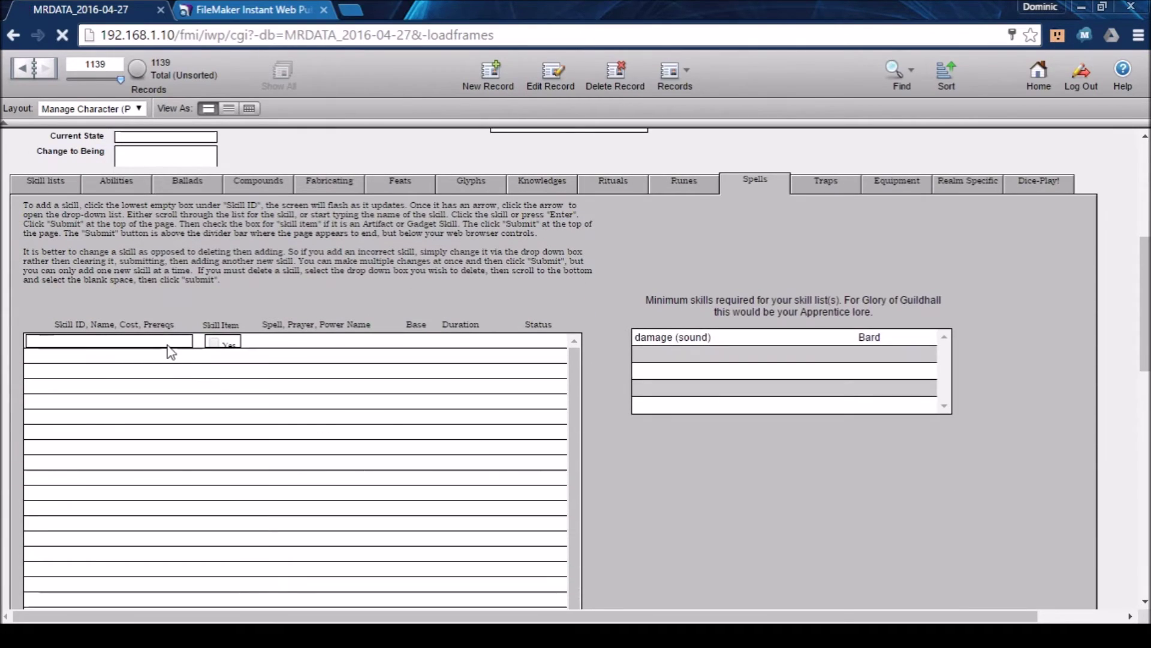
pyautogui.click(182, 340)
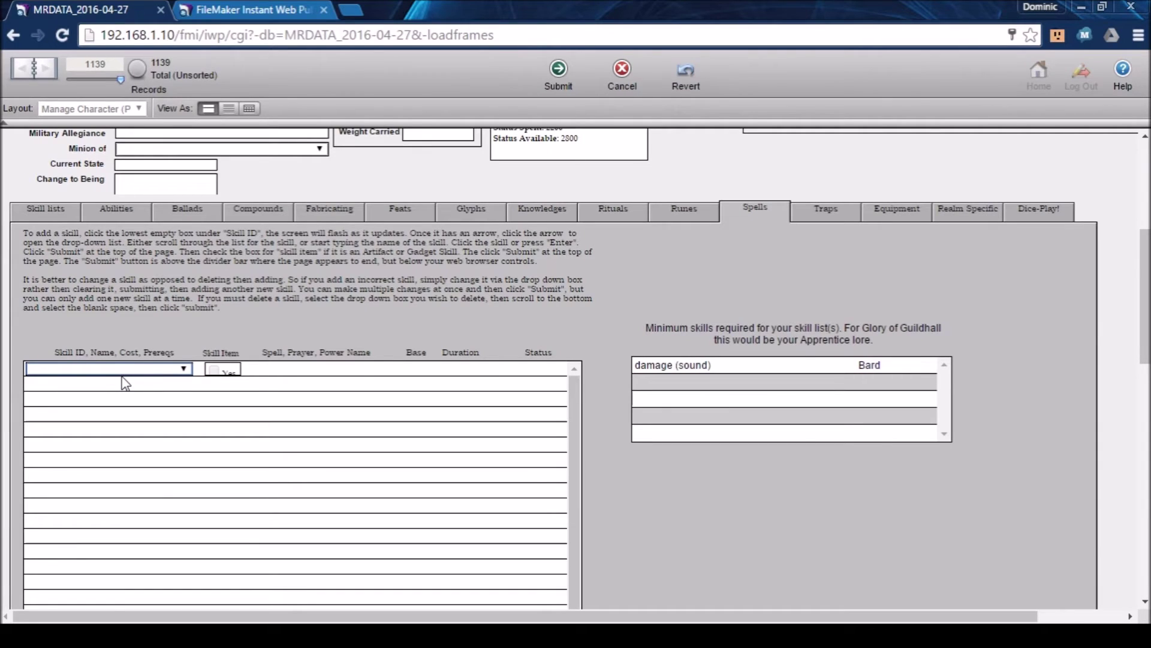
pyautogui.press('d')
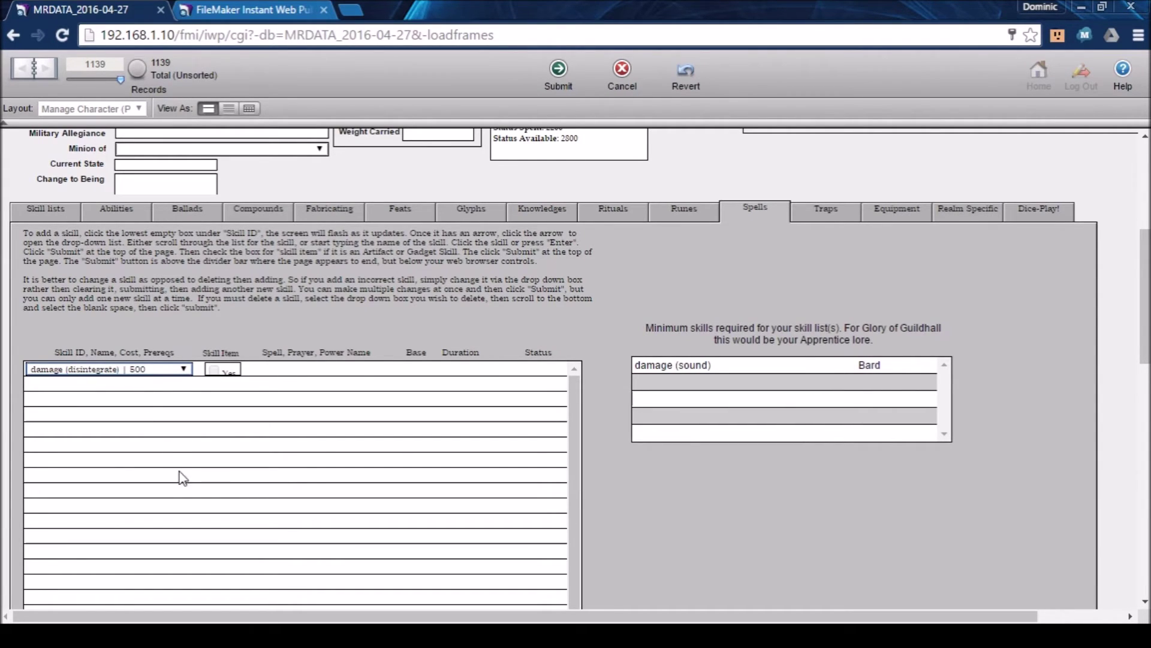
pyautogui.click(171, 572)
pyautogui.click(561, 76)
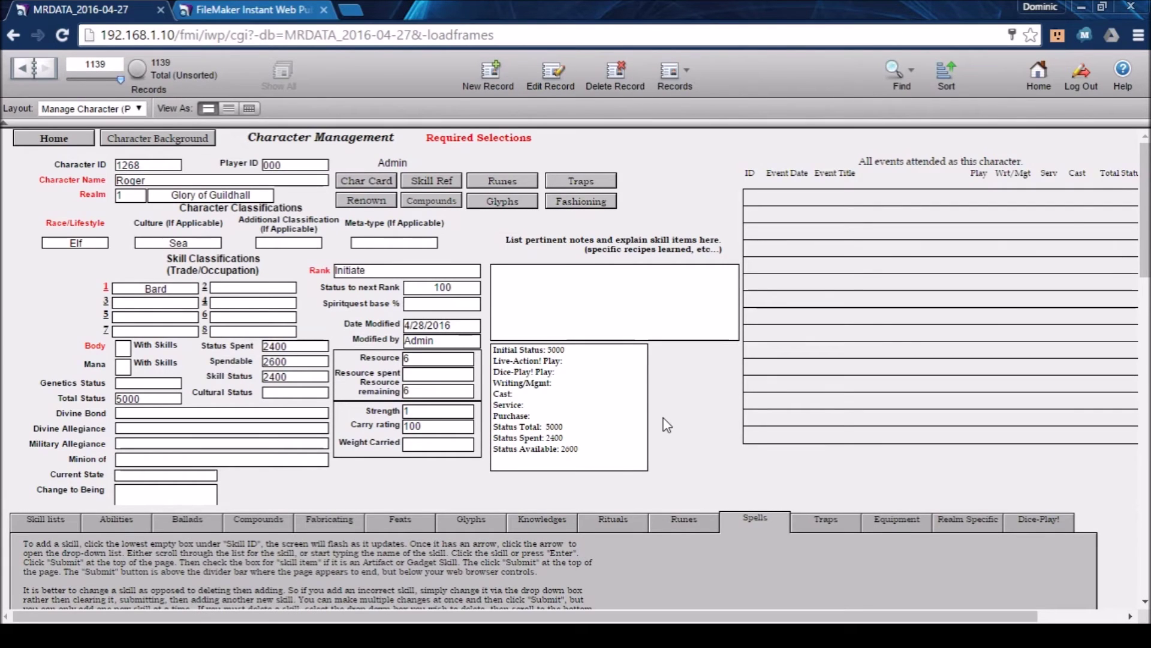
# Set the character's Body to 2 and Mana to 3 and submit the record.
pyautogui.scroll(-4, 666, 423)
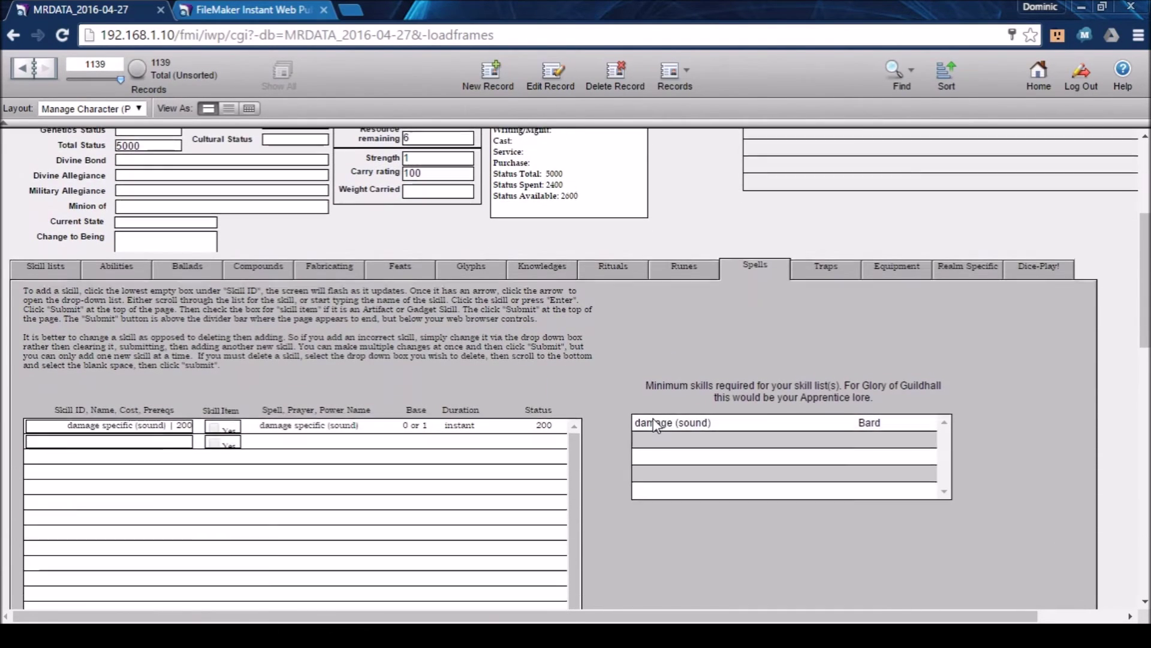
pyautogui.scroll(1, 682, 423)
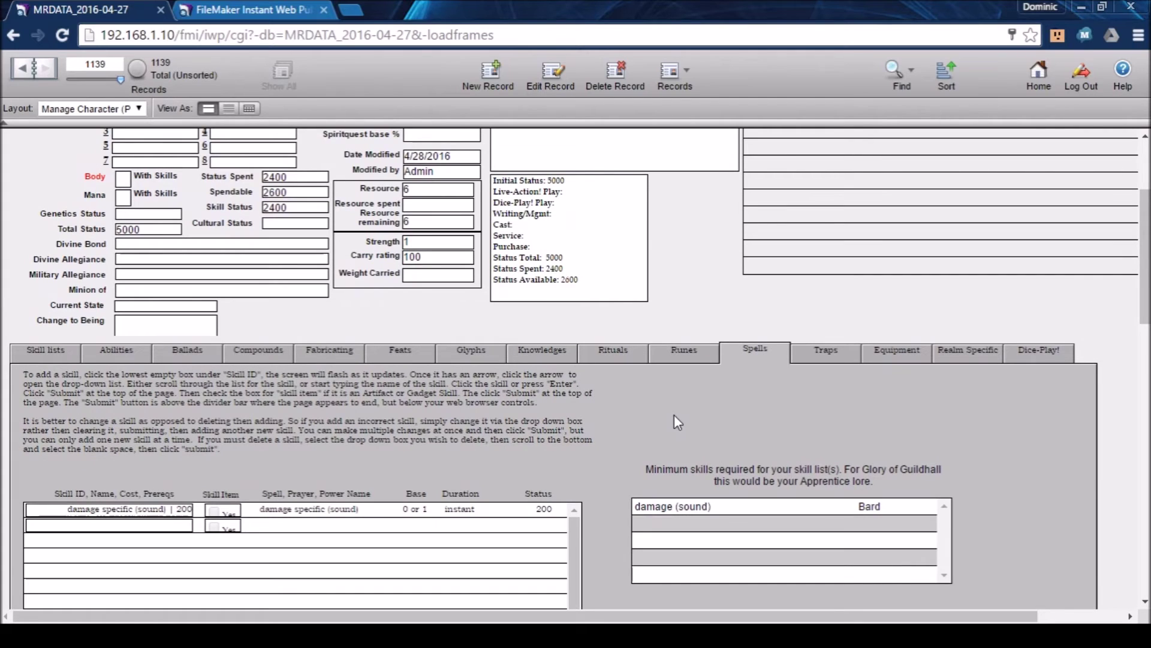
pyautogui.scroll(1, 674, 415)
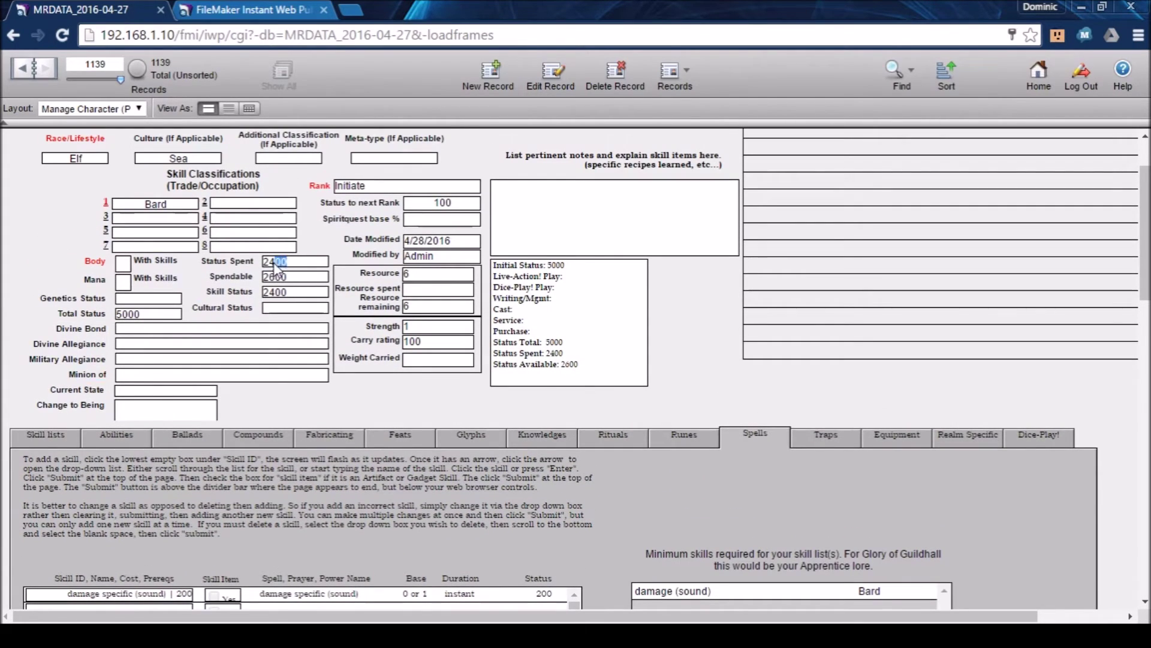
pyautogui.moveTo(282, 264); pyautogui.dragTo(260, 264)
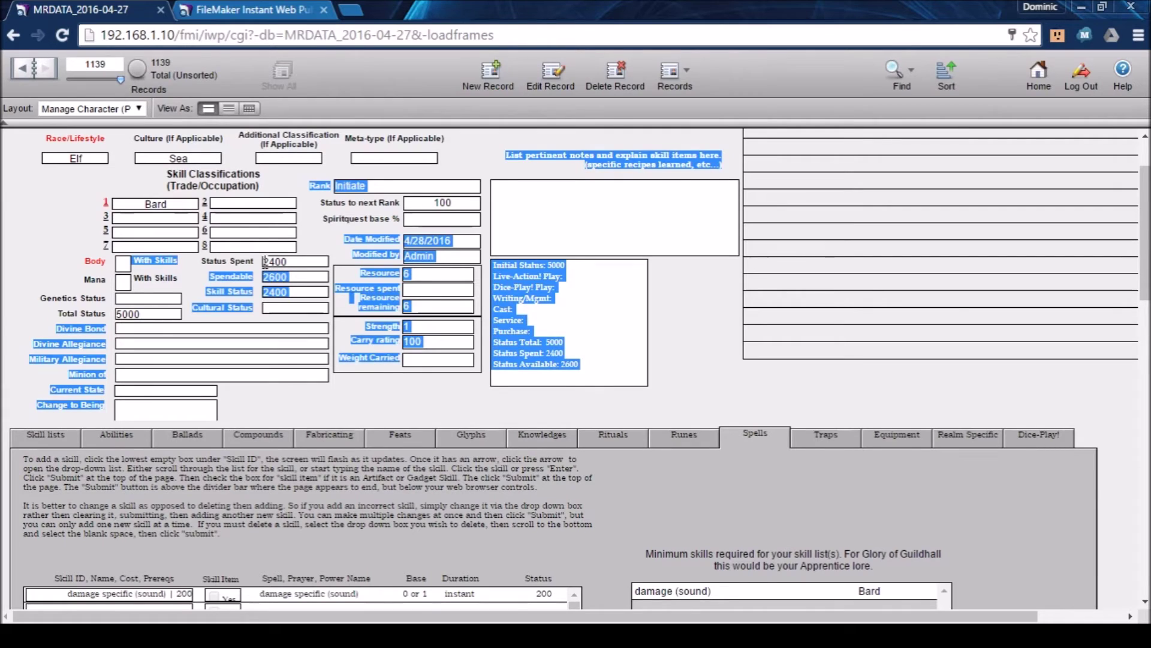
pyautogui.click(272, 264)
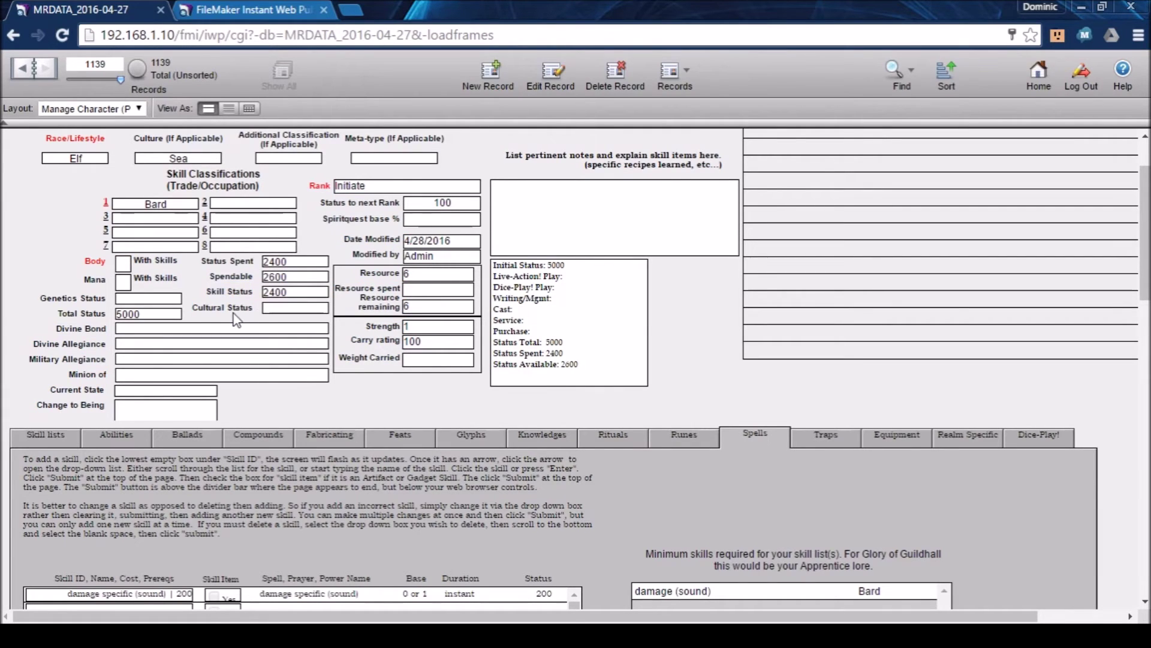
pyautogui.click(126, 267)
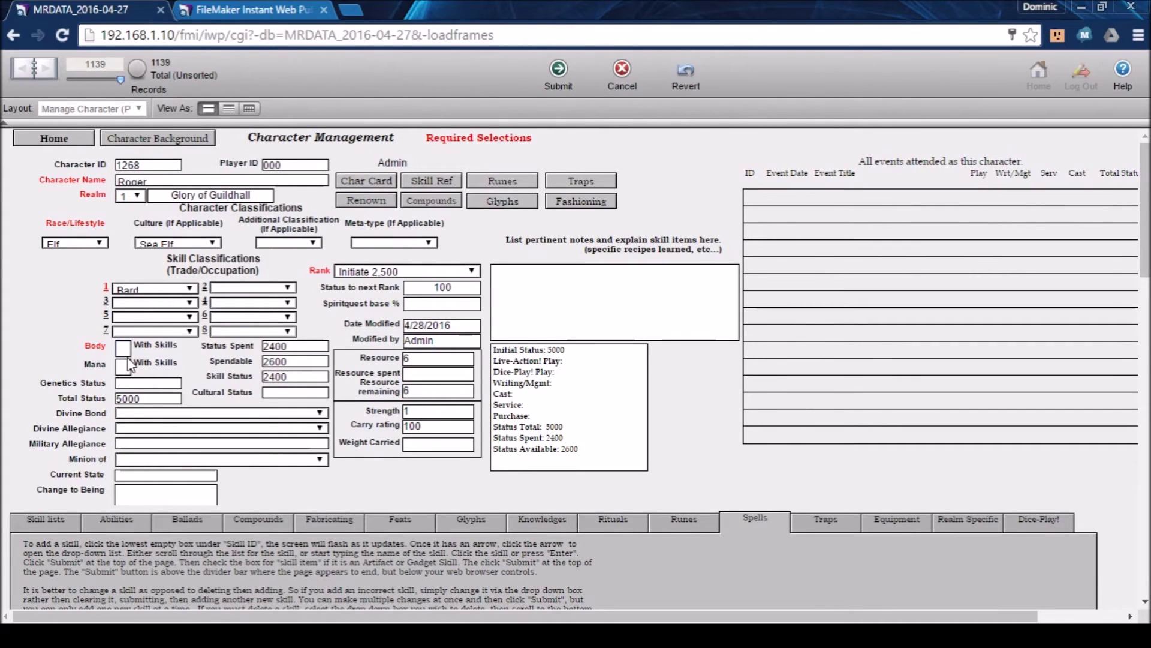
pyautogui.click(129, 365)
pyautogui.write('3')
pyautogui.click(561, 78)
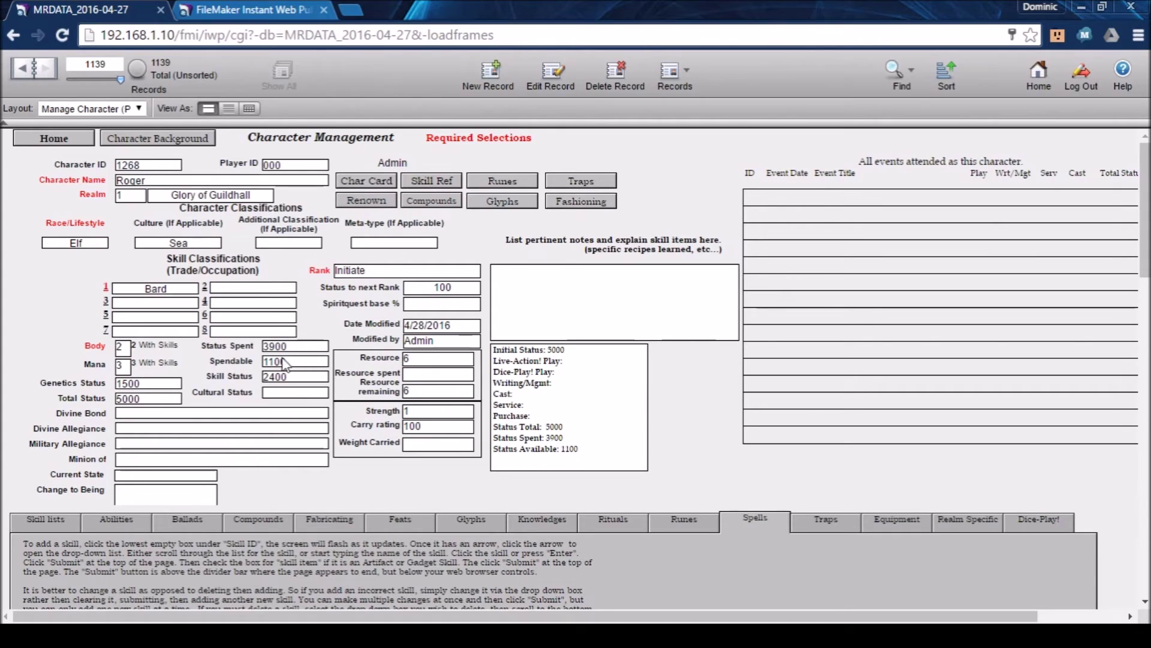
# Add the 25 skill-granted bandages to the character's equipment, marked as carried and not bought, and submit the record.
pyautogui.scroll(-1, 285, 366)
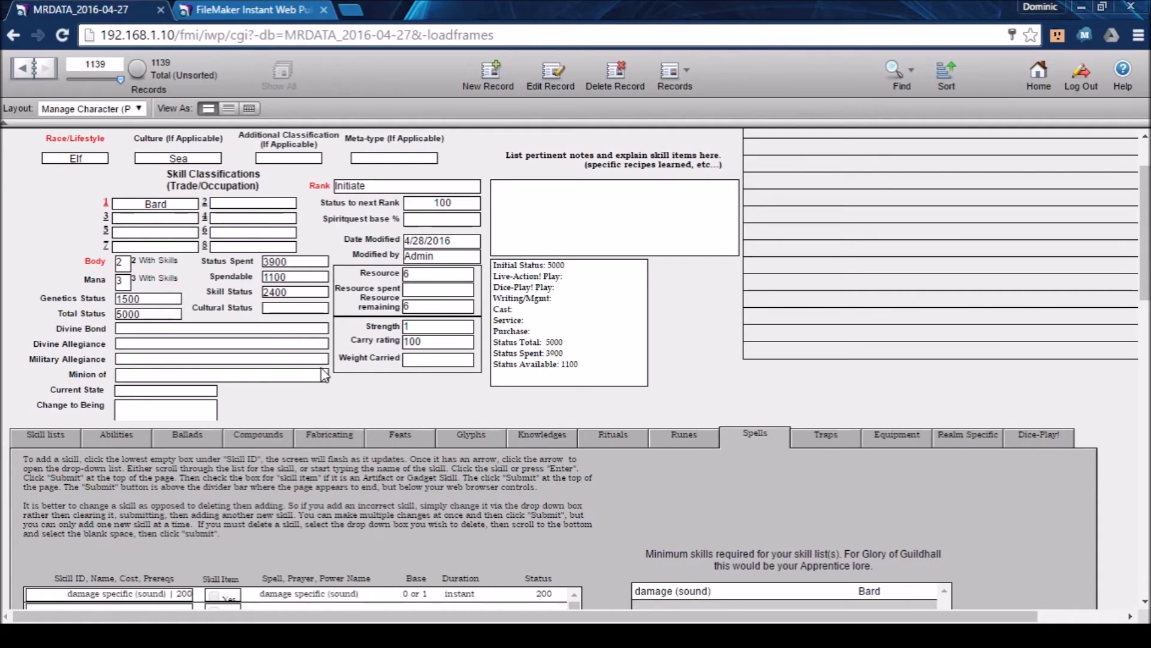
pyautogui.scroll(-1, 362, 387)
pyautogui.scroll(-3, 361, 389)
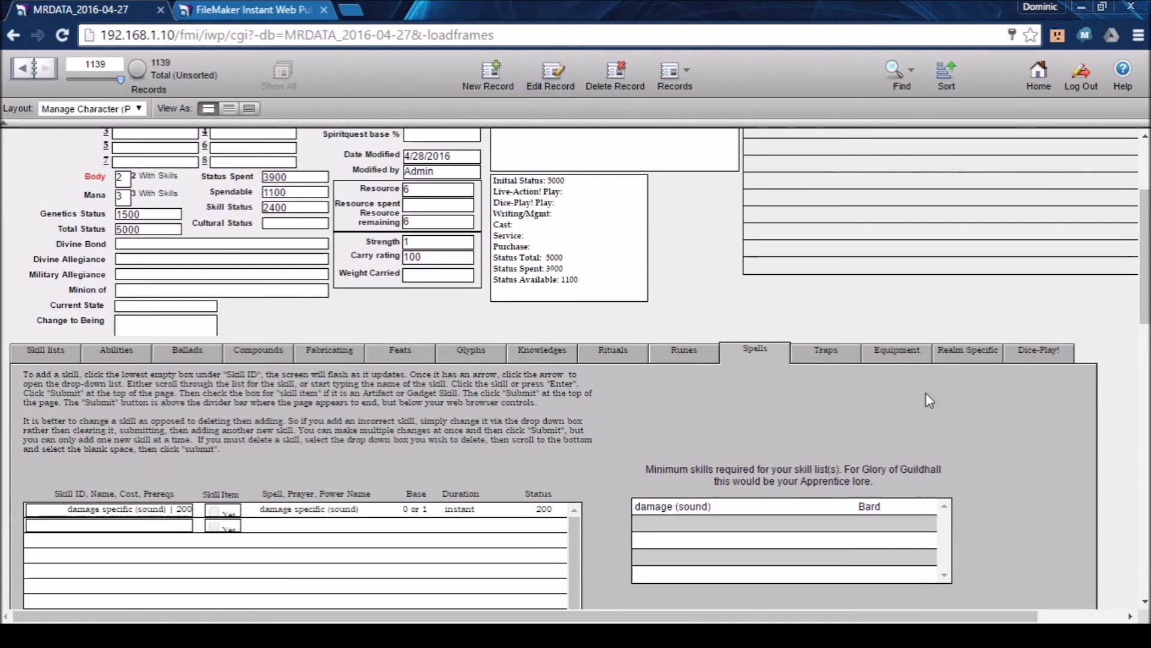
pyautogui.click(906, 354)
pyautogui.scroll(-15, 603, 327)
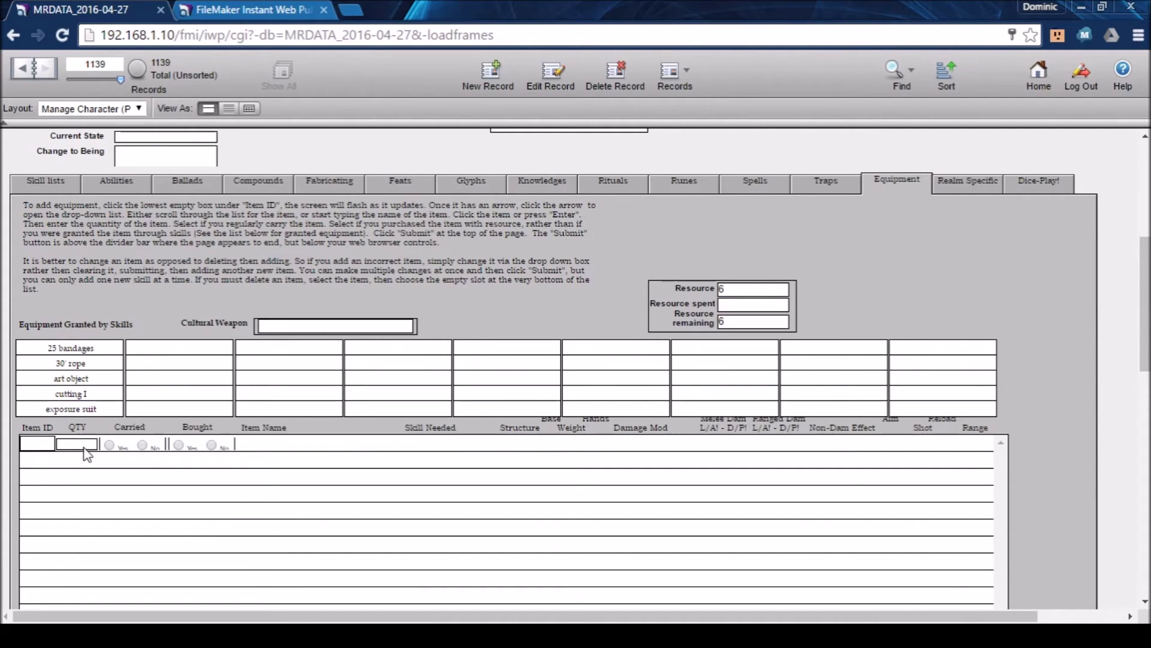
pyautogui.click(46, 447)
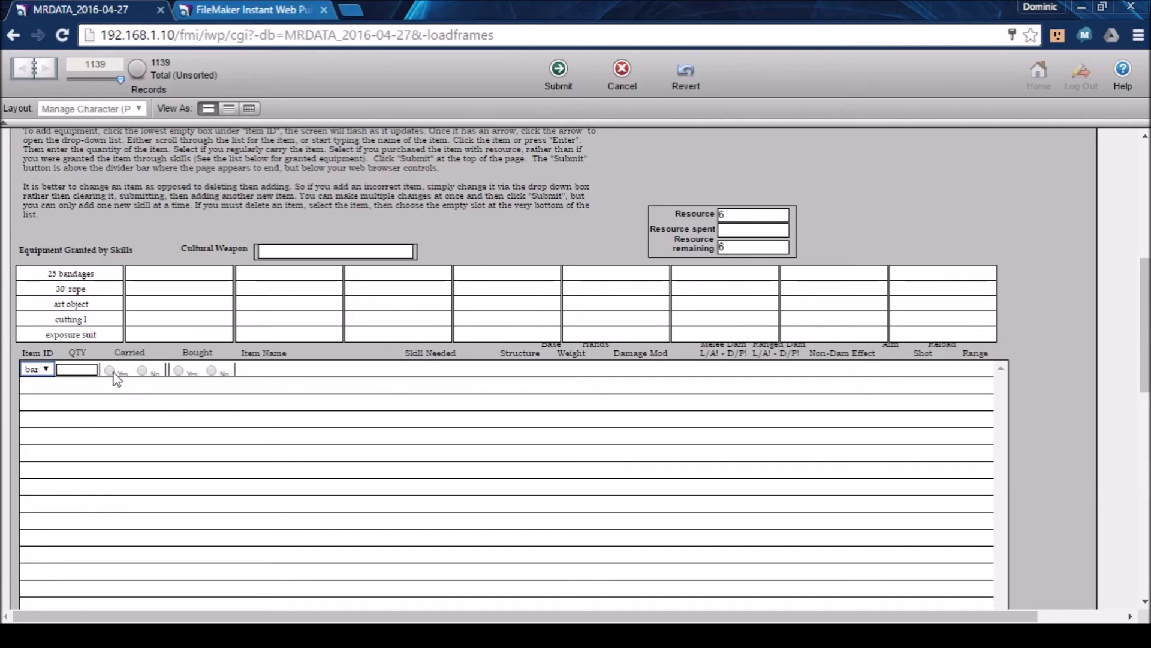
pyautogui.click(75, 370)
pyautogui.click(109, 371)
pyautogui.click(560, 70)
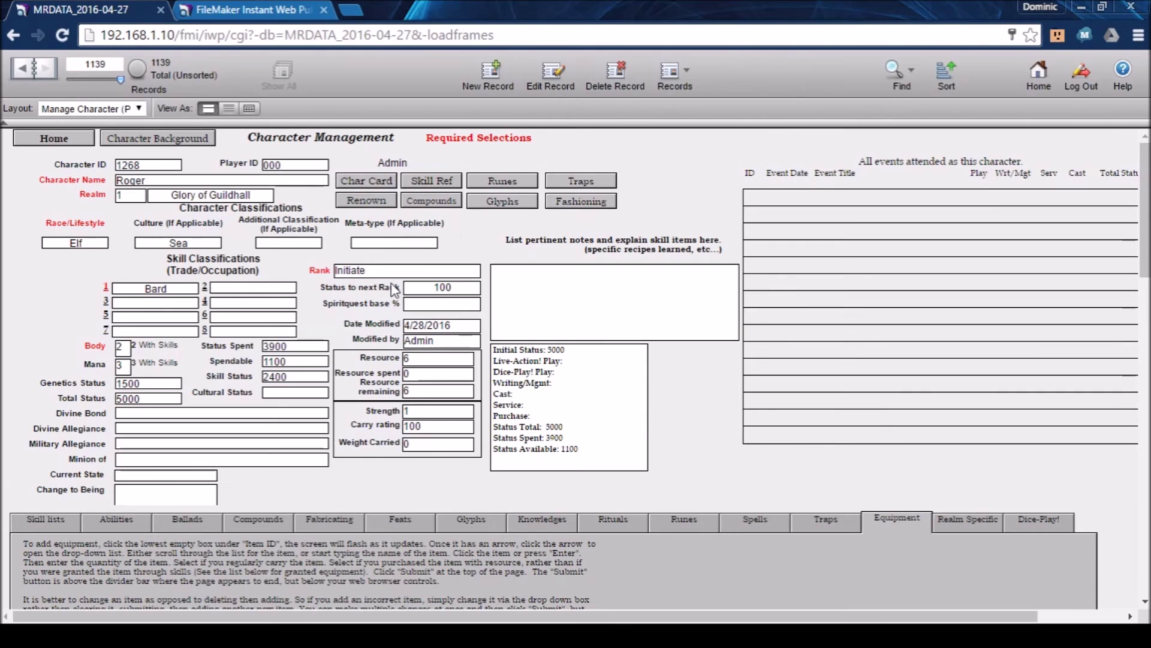
# Add one short sword below the bandages in the equipment, marked as carried and not bought, and submit the record.
pyautogui.scroll(-3, 504, 394)
pyautogui.scroll(-3, 504, 394)
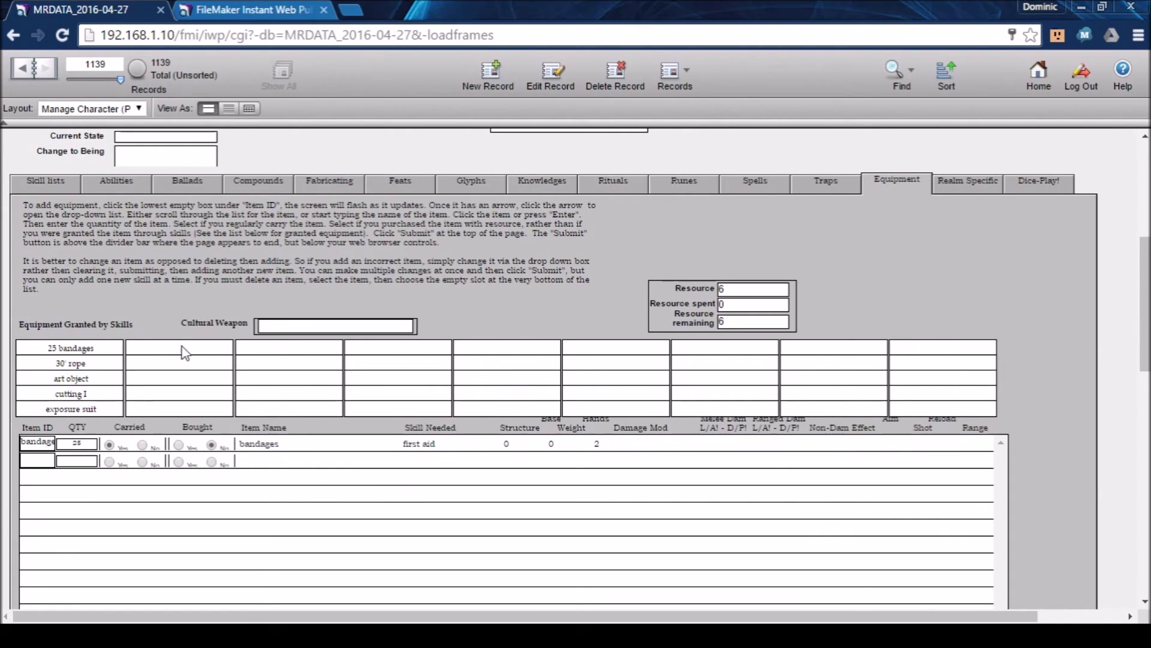
pyautogui.click(41, 461)
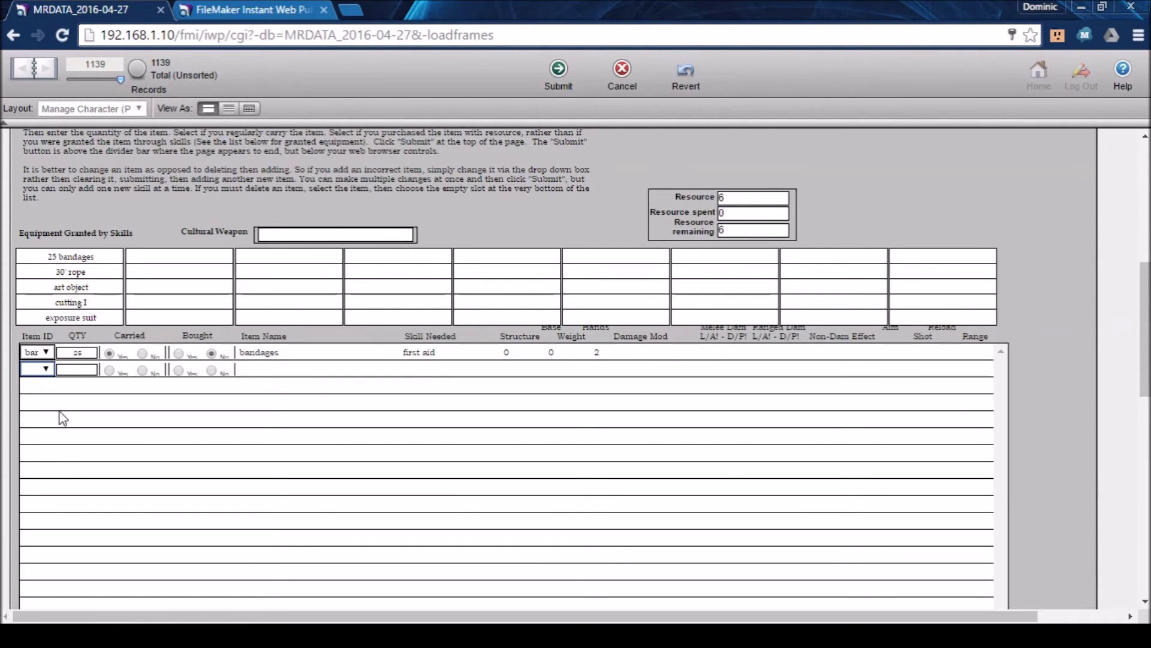
pyautogui.write('sad')
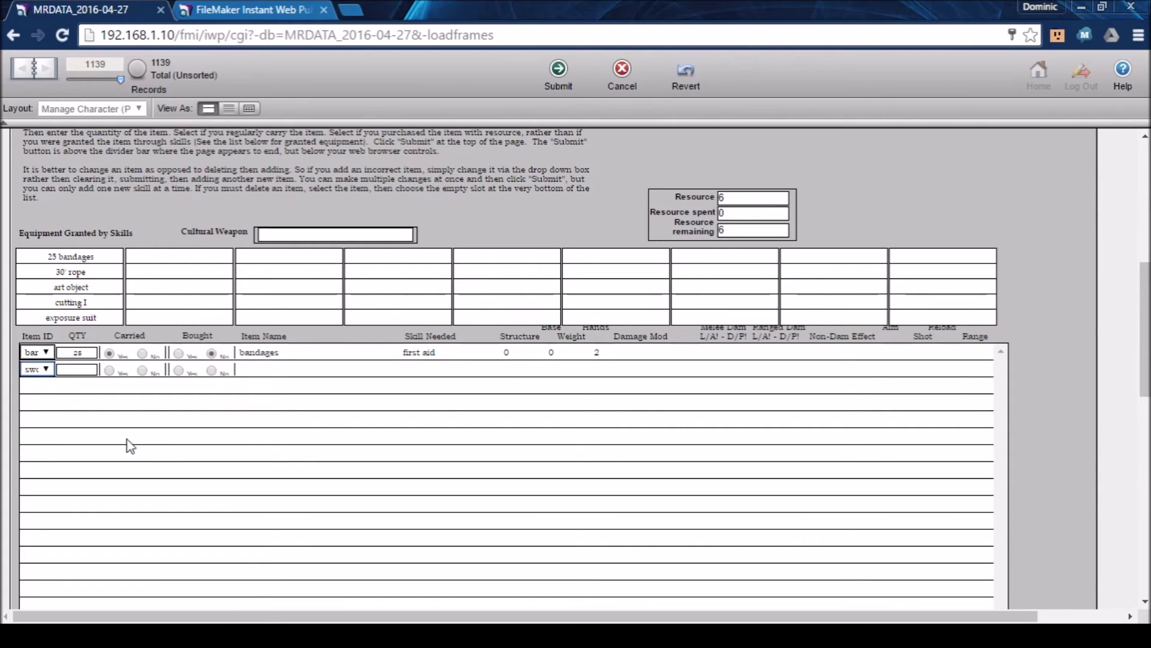
pyautogui.click(90, 369)
pyautogui.write('1')
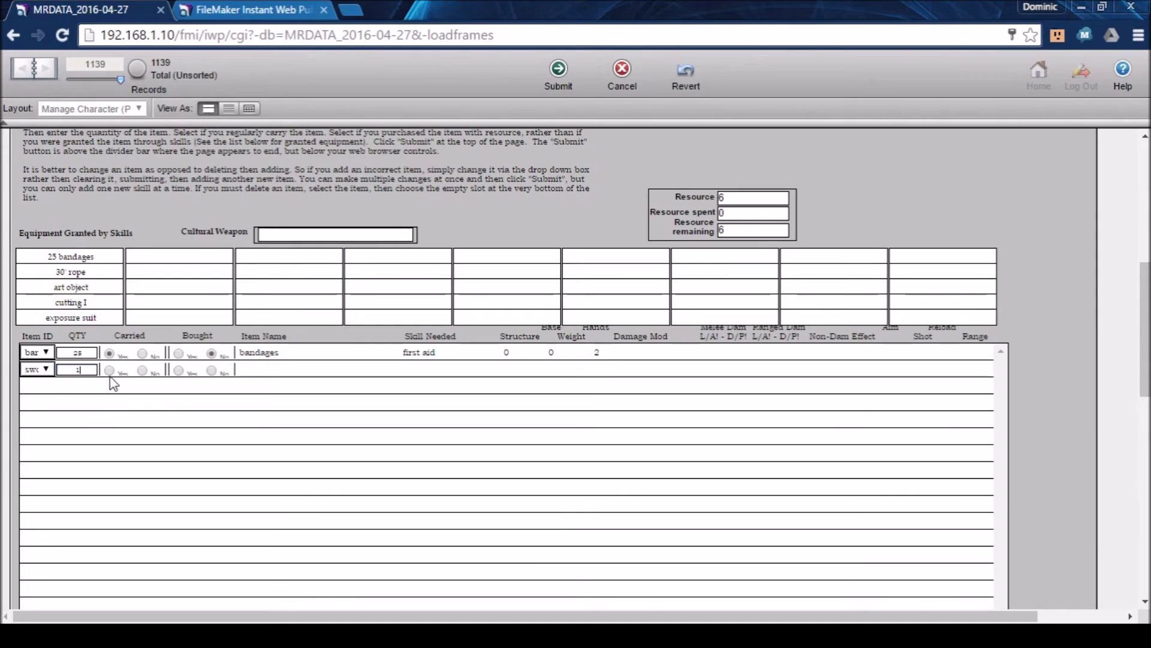
pyautogui.click(110, 370)
pyautogui.click(212, 370)
pyautogui.click(560, 79)
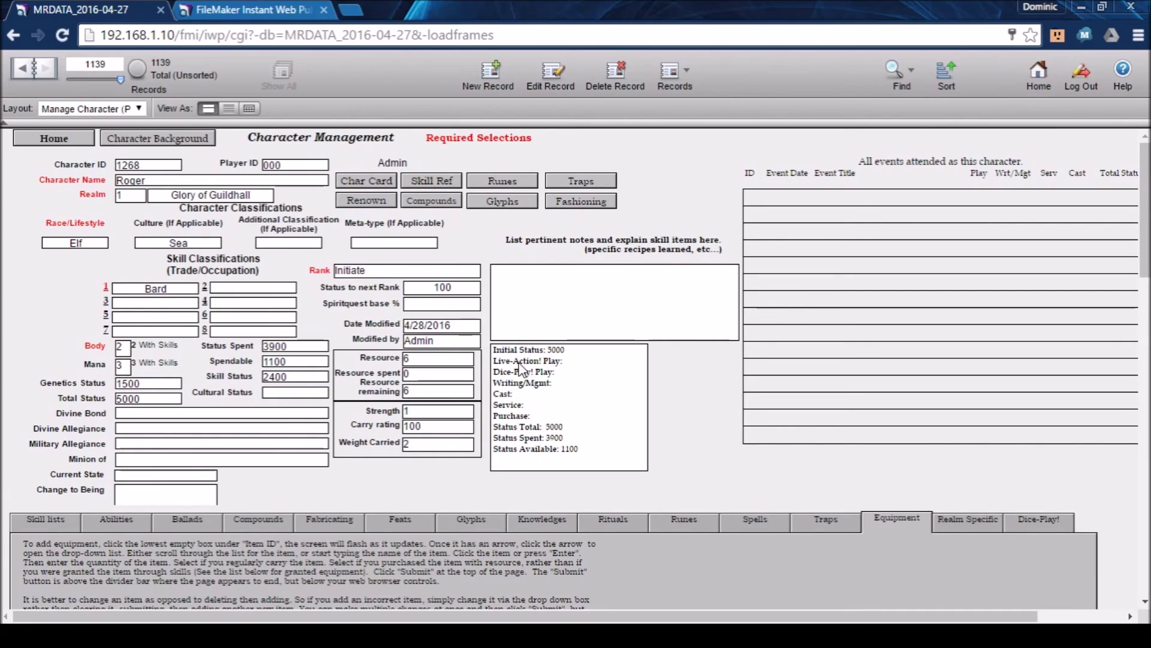
# Add a second short sword to the equipment with quantity 1, marked as carried and bought with resource, and submit the record.
pyautogui.scroll(-2, 532, 355)
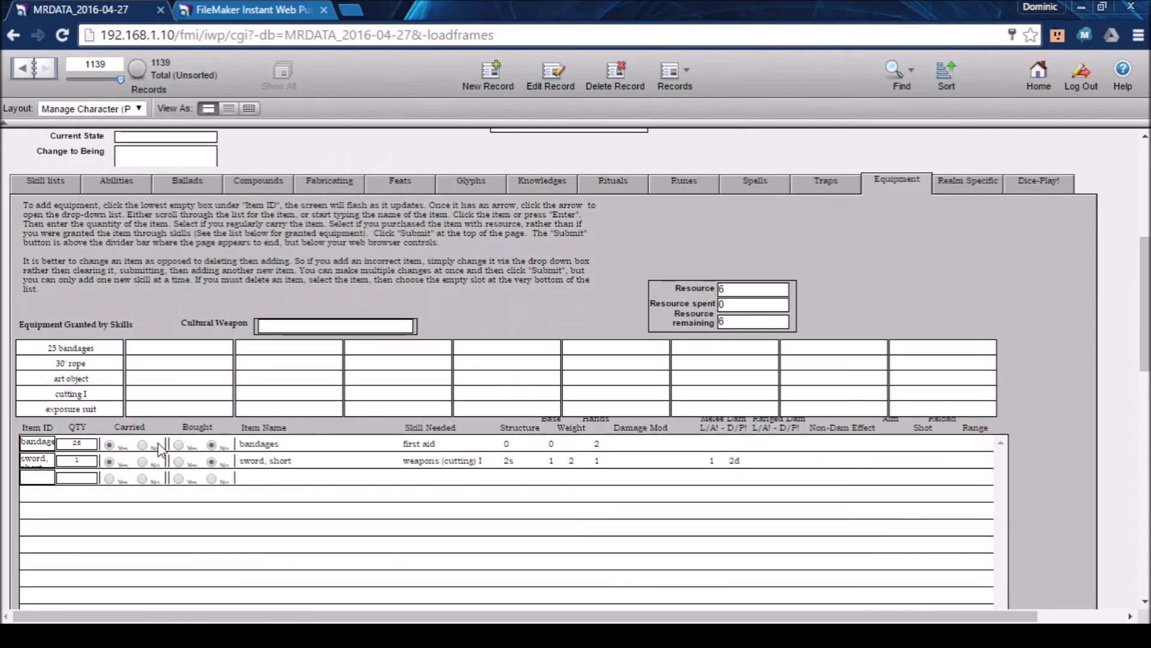
pyautogui.click(43, 478)
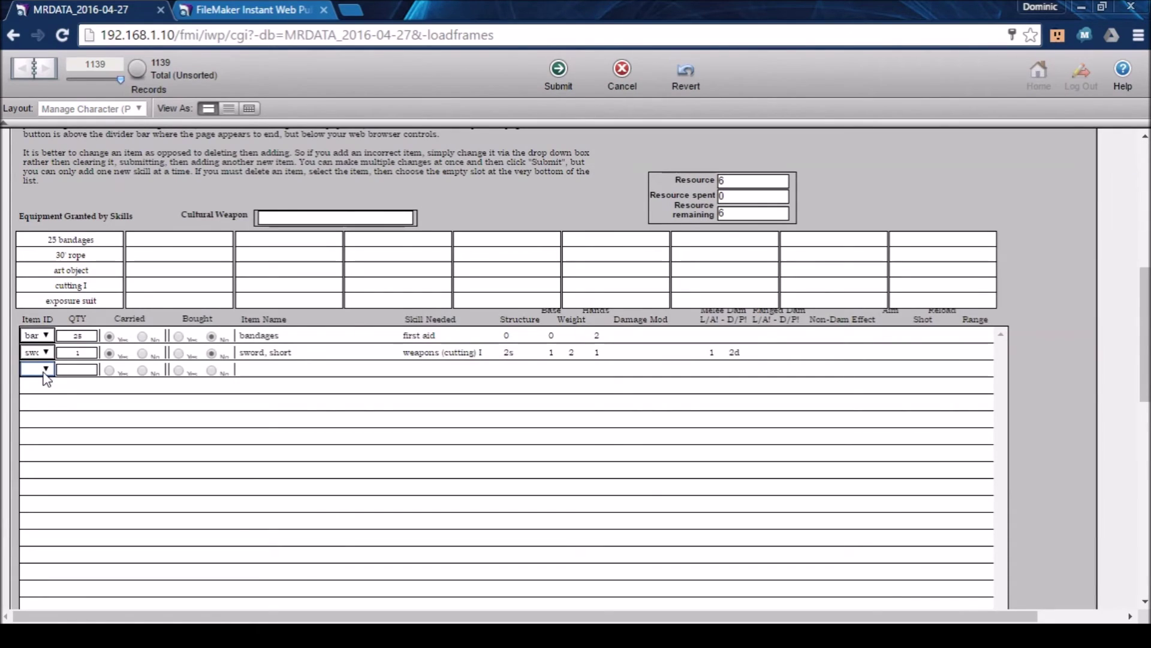
pyautogui.press('w')
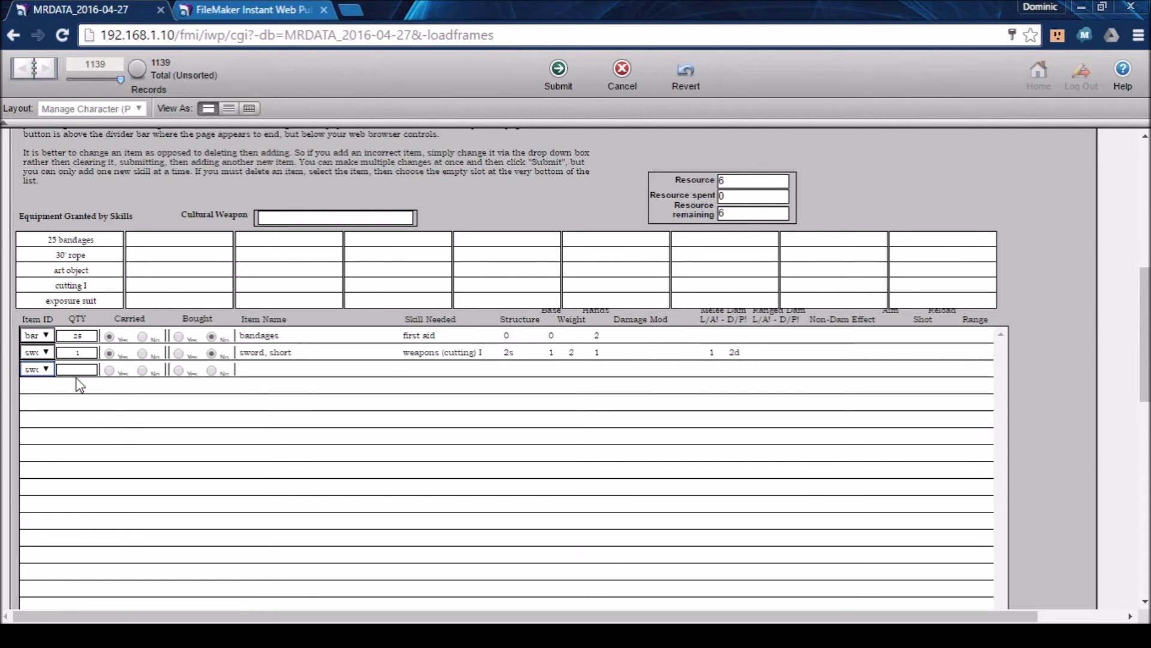
pyautogui.click(109, 370)
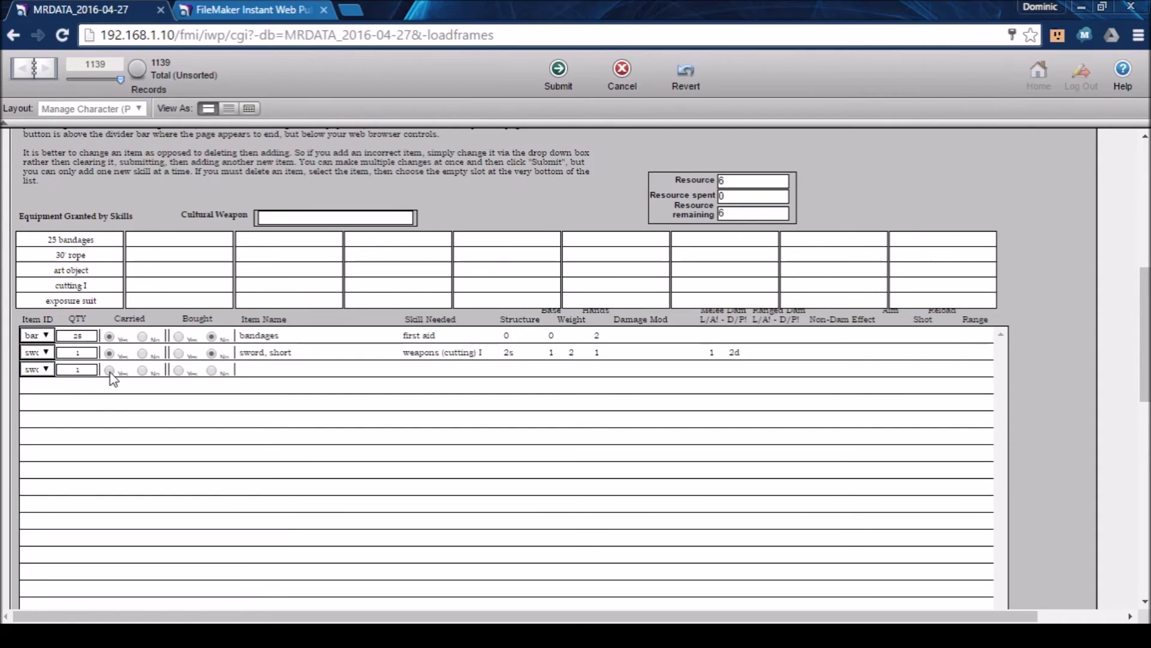
pyautogui.click(179, 371)
pyautogui.click(558, 87)
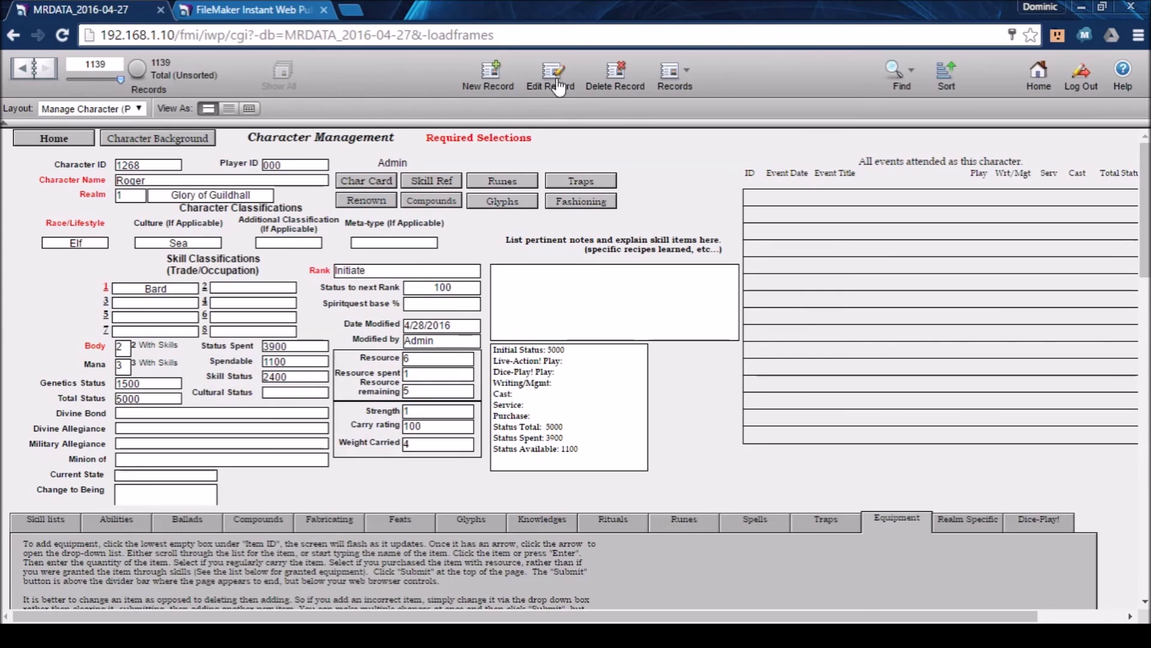
pyautogui.scroll(-6, 446, 378)
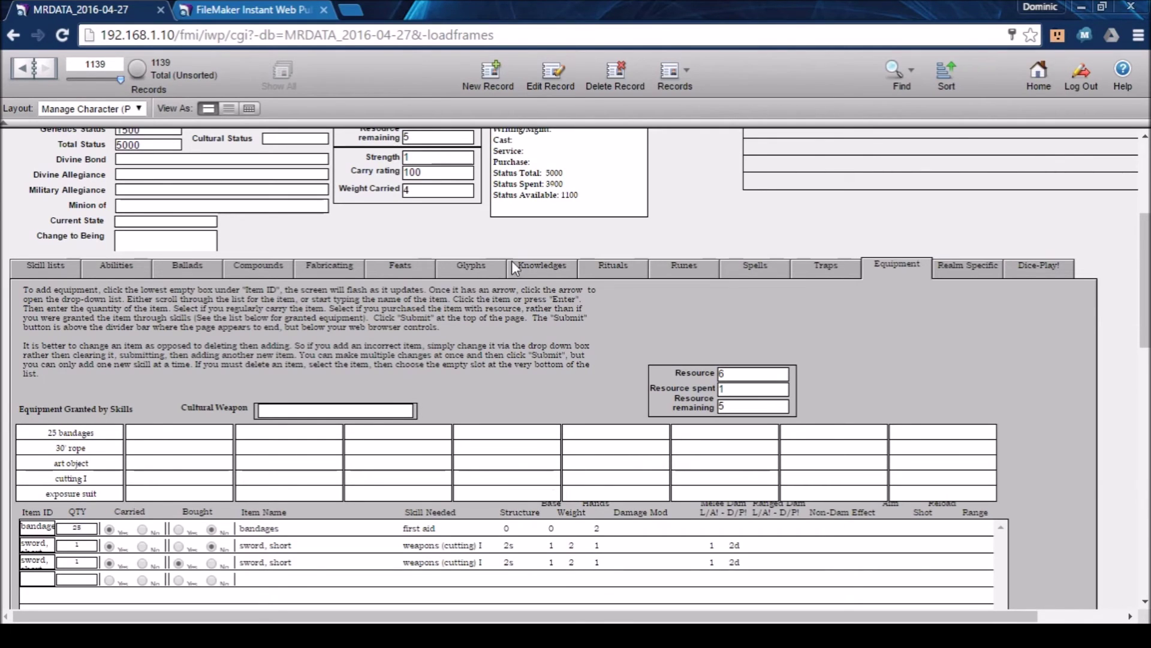
pyautogui.scroll(1, 462, 294)
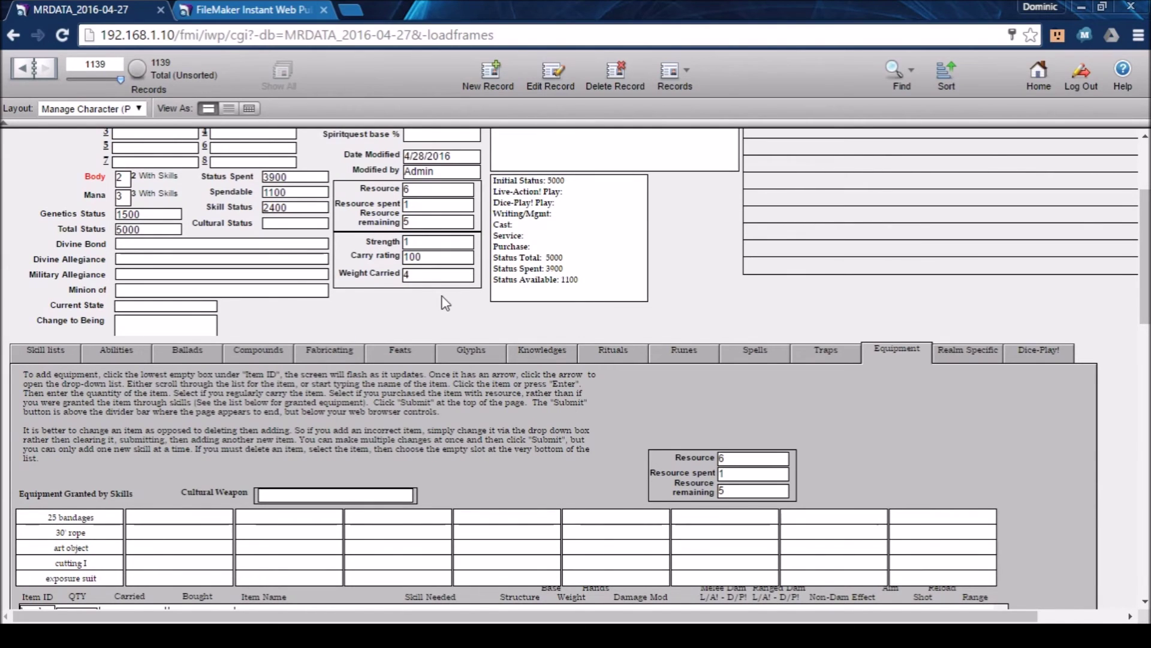
# Add Ritual Base 1 to the equipment with quantity 4, marked as carried and bought with resource, and submit the record.
pyautogui.scroll(-3, 441, 296)
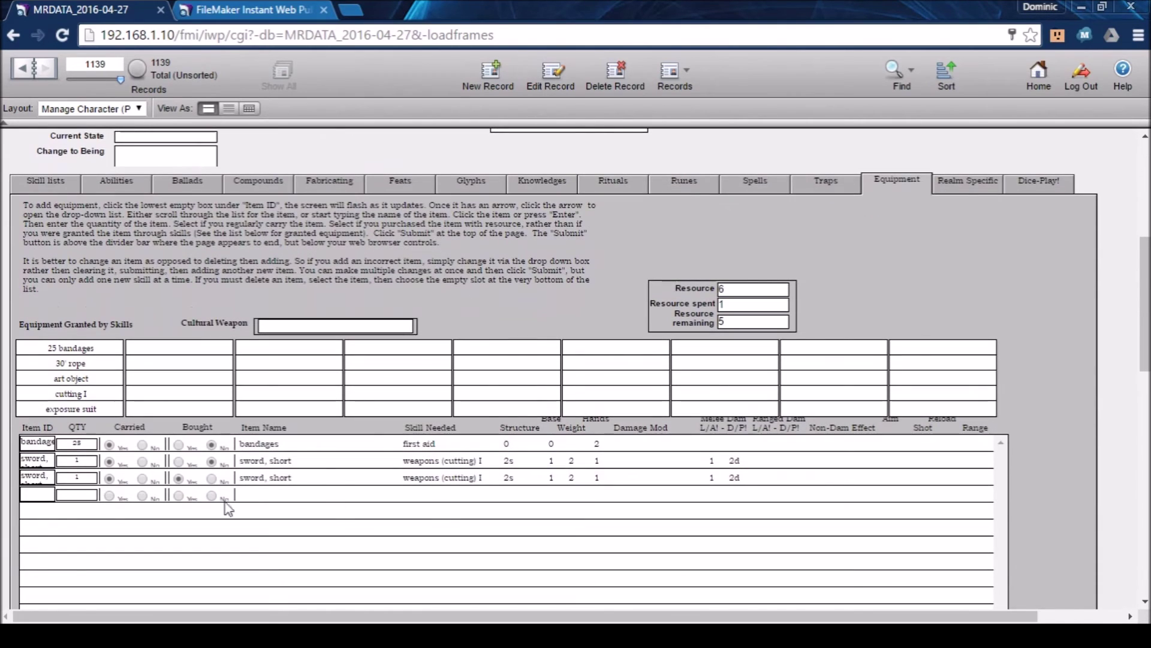
pyautogui.click(39, 496)
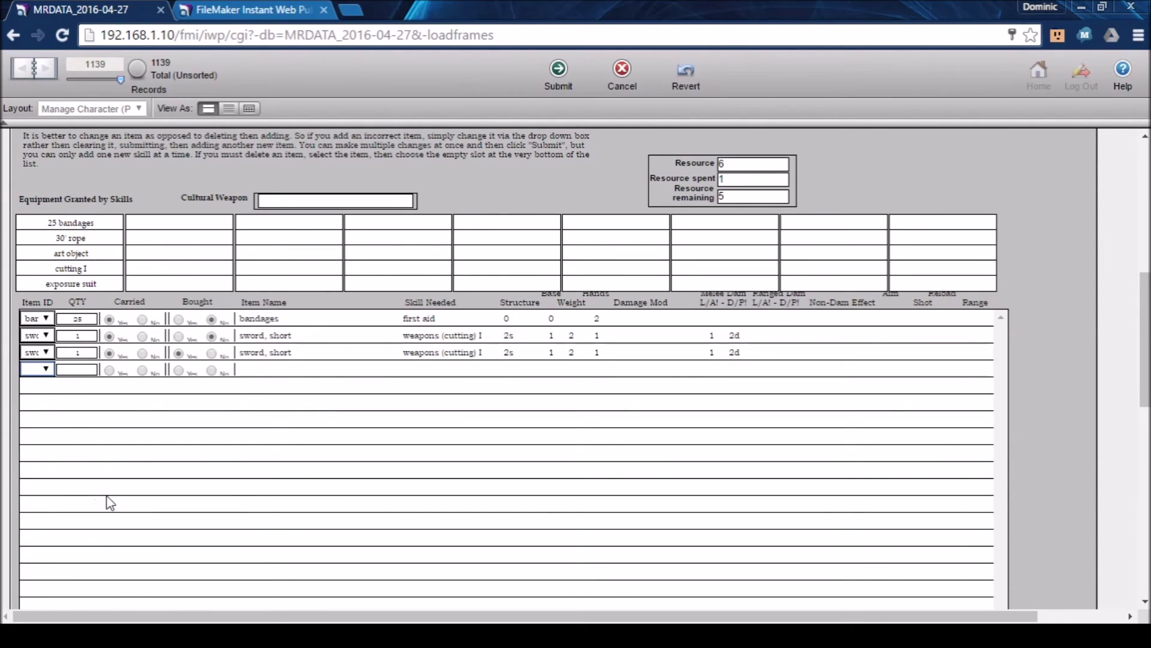
pyautogui.write('ri')
pyautogui.click(85, 370)
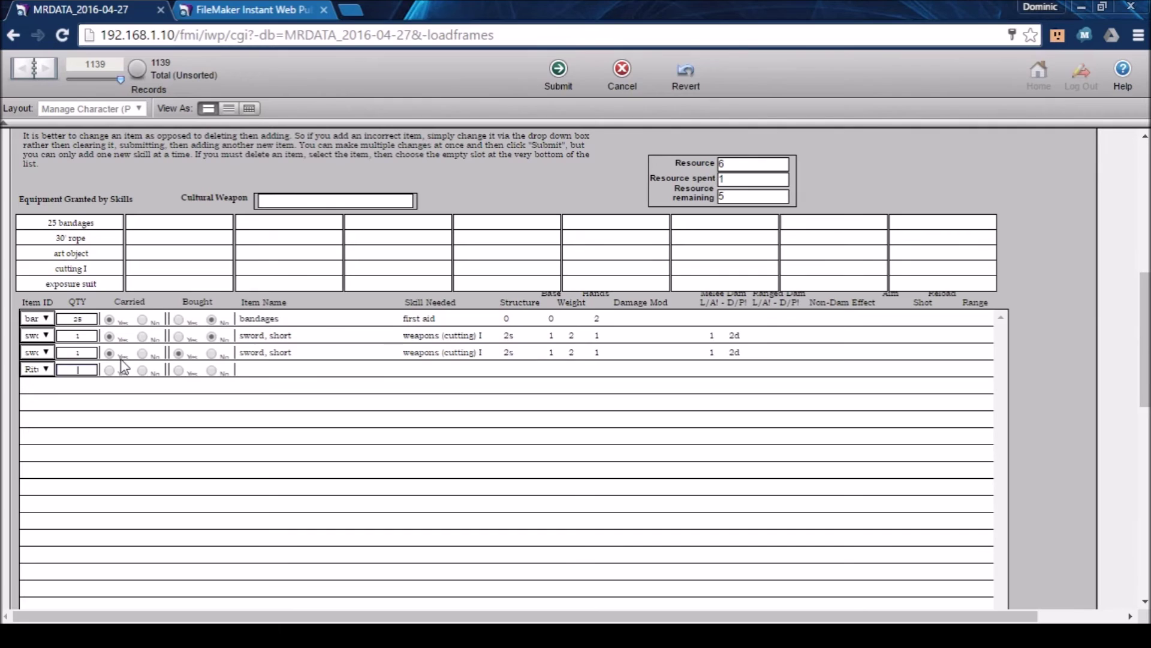
pyautogui.click(109, 370)
pyautogui.click(179, 371)
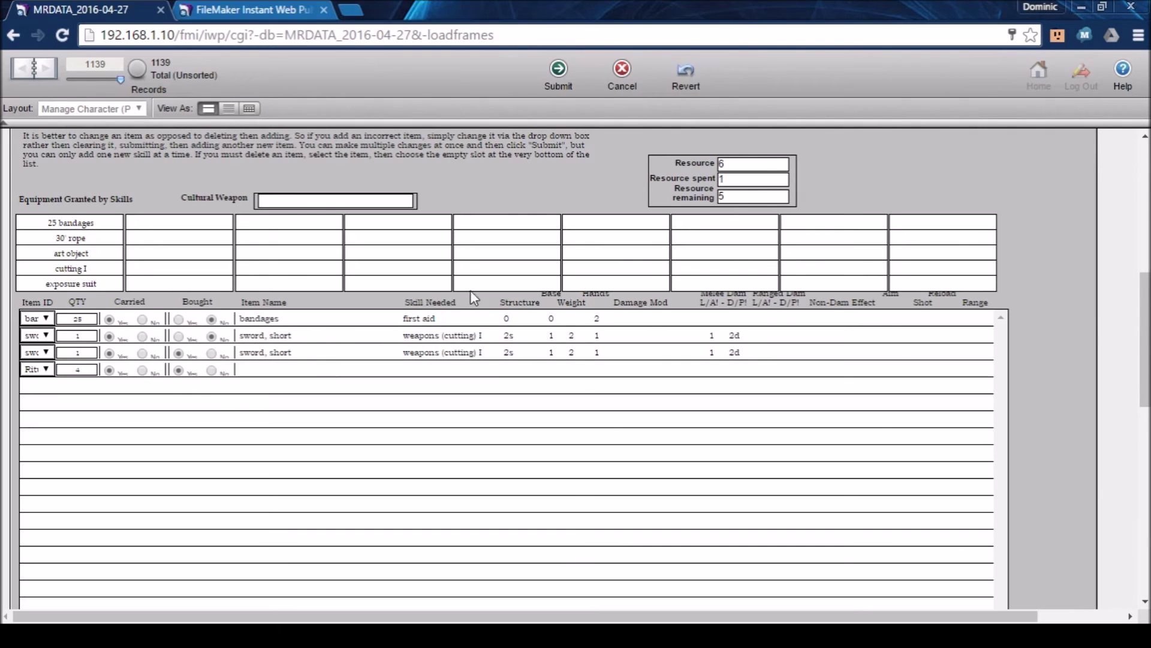
pyautogui.click(557, 79)
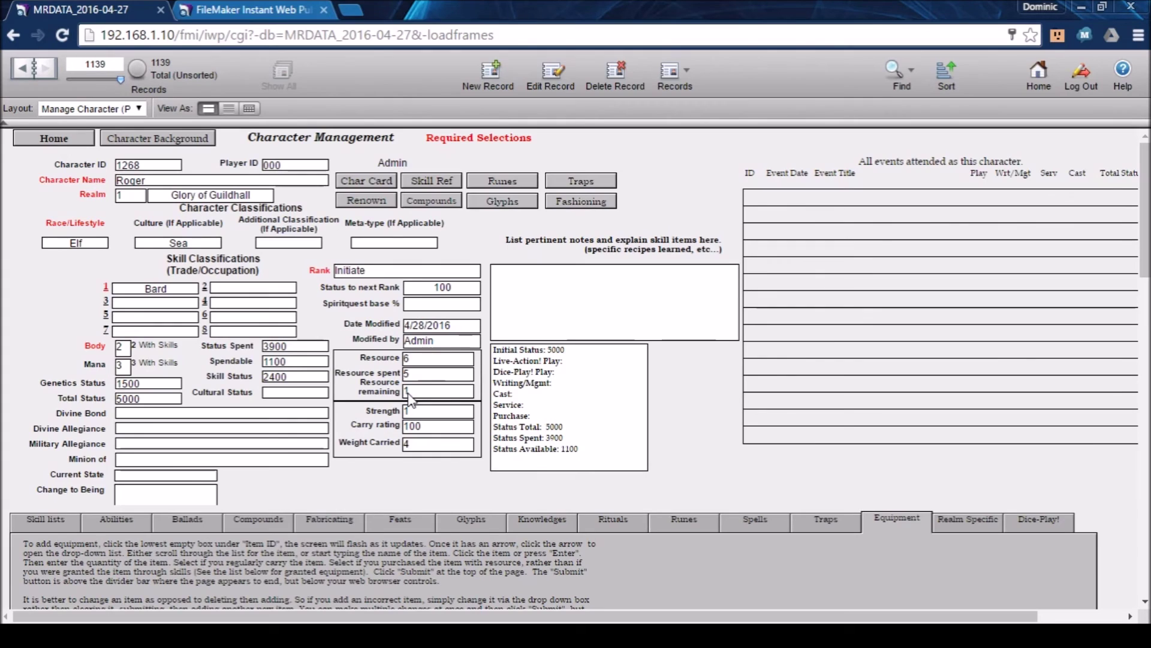
pyautogui.scroll(-6, 410, 399)
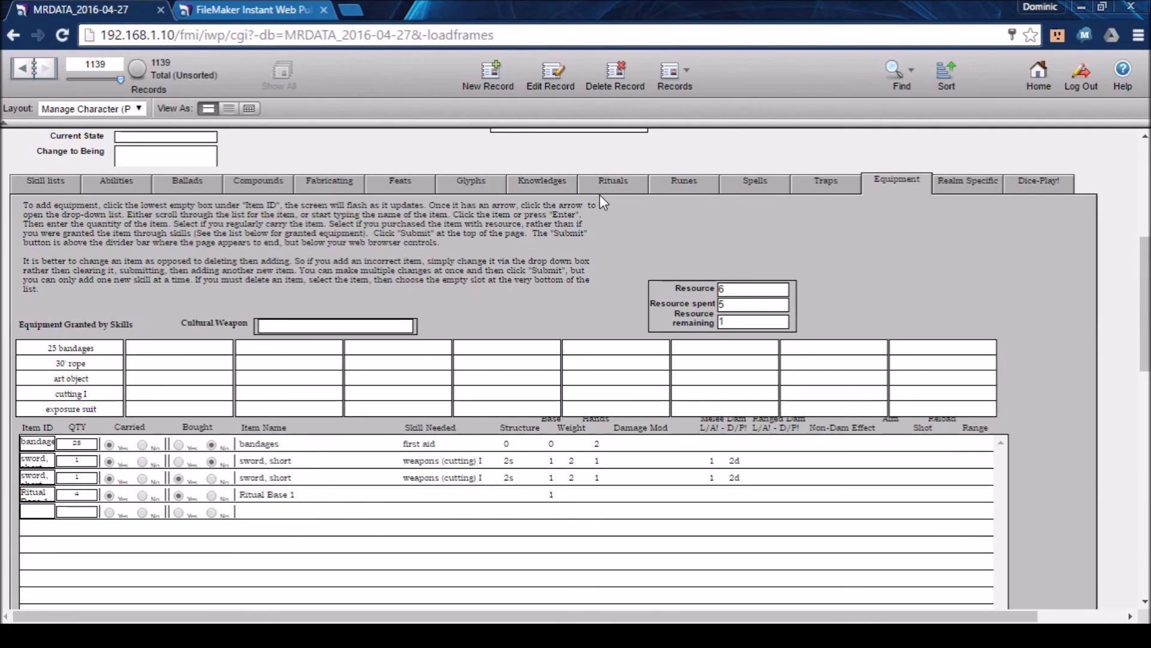
# Look over the character's rituals list, then open the character card and review its skills, equipment and event status sections.
pyautogui.click(611, 179)
pyautogui.scroll(-3, 487, 470)
pyautogui.scroll(3, 487, 470)
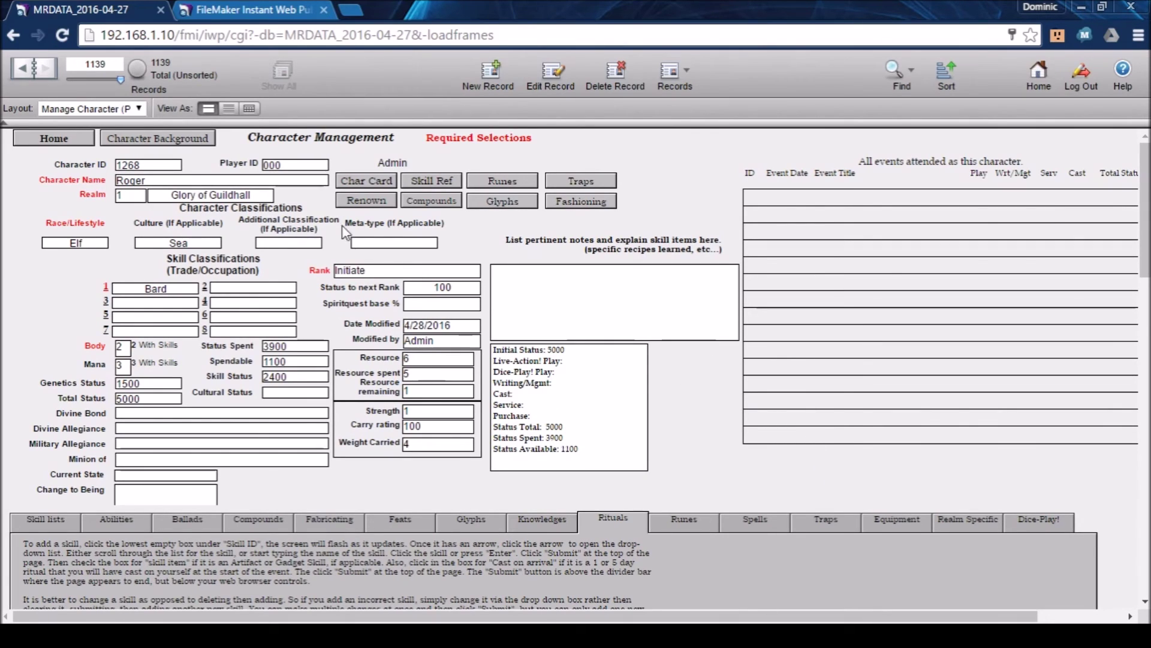
pyautogui.click(372, 186)
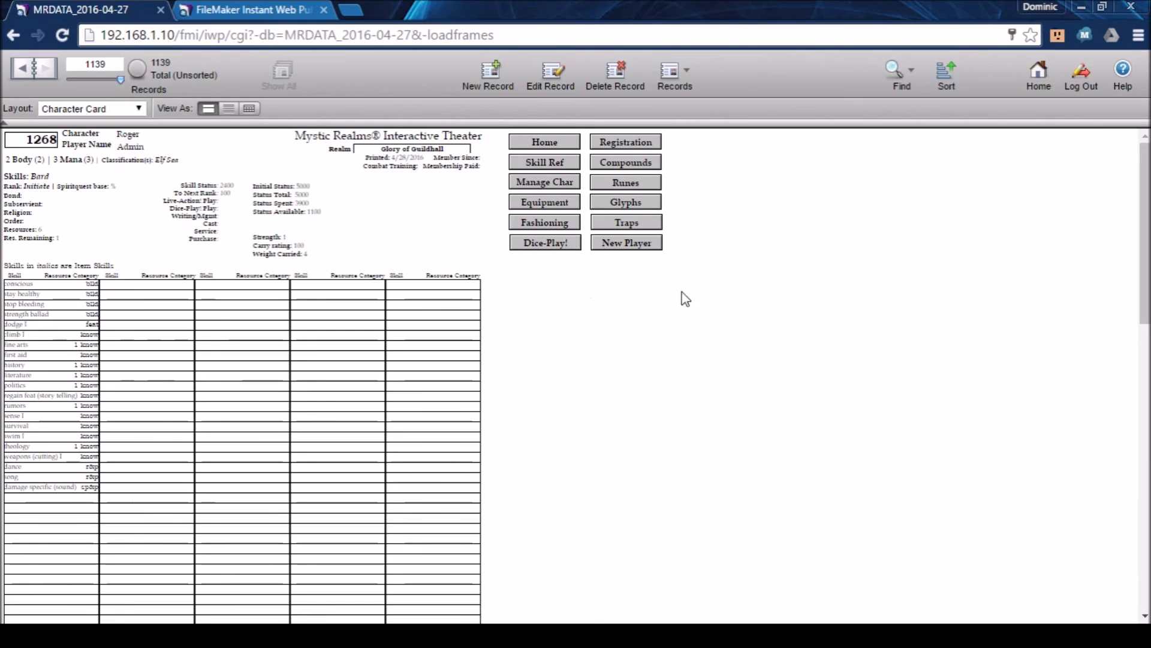
pyautogui.scroll(-1, 123, 377)
pyautogui.scroll(-4, 123, 377)
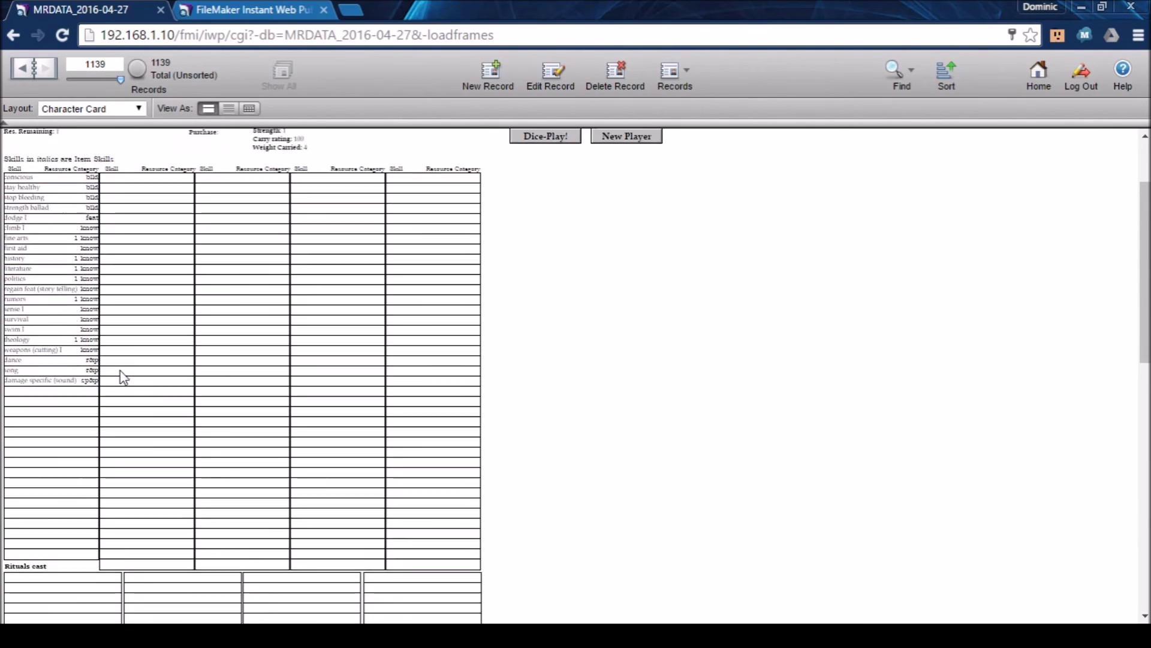
pyautogui.scroll(-2, 123, 390)
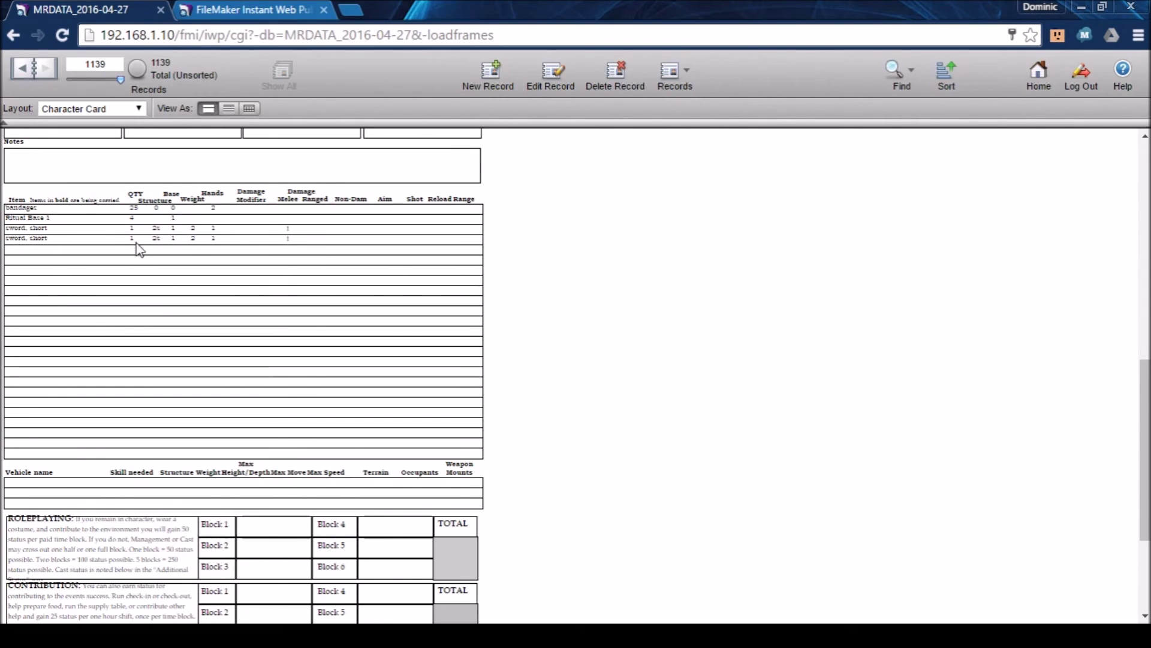
pyautogui.scroll(-3, 150, 242)
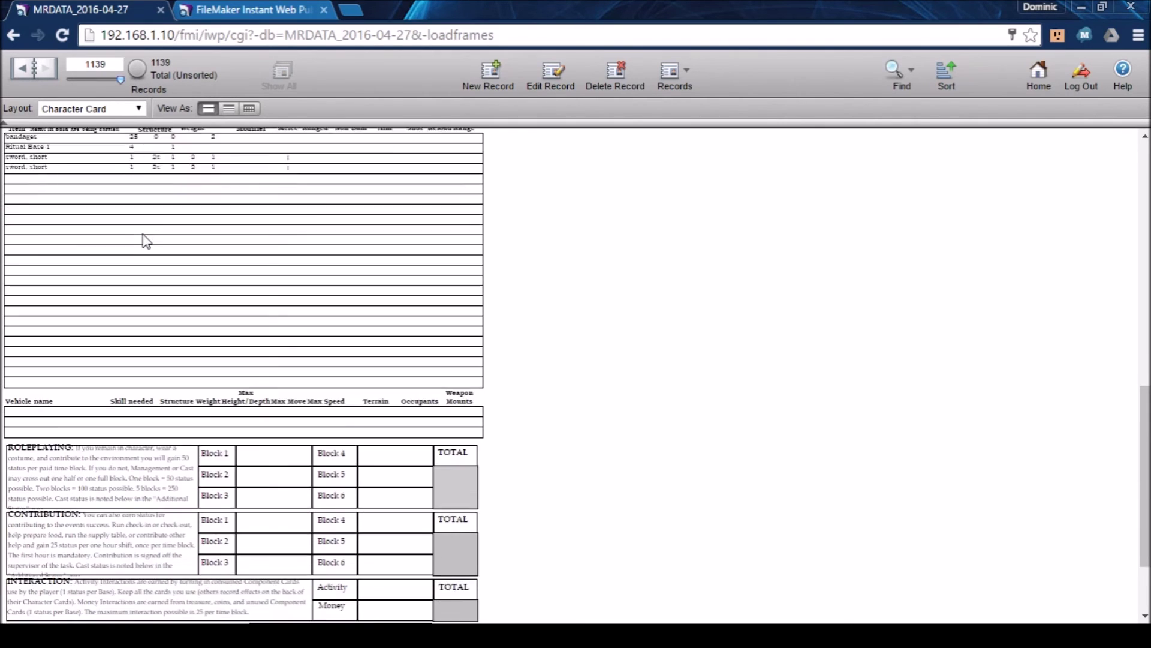
pyautogui.scroll(-1, 342, 465)
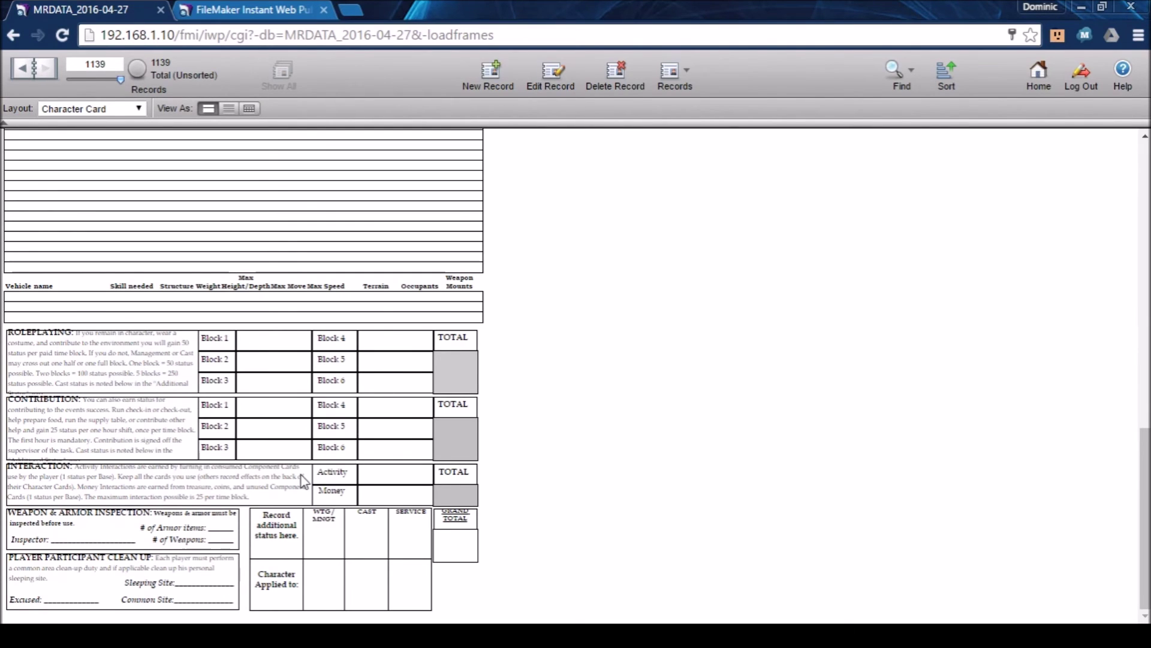
pyautogui.scroll(10, 301, 475)
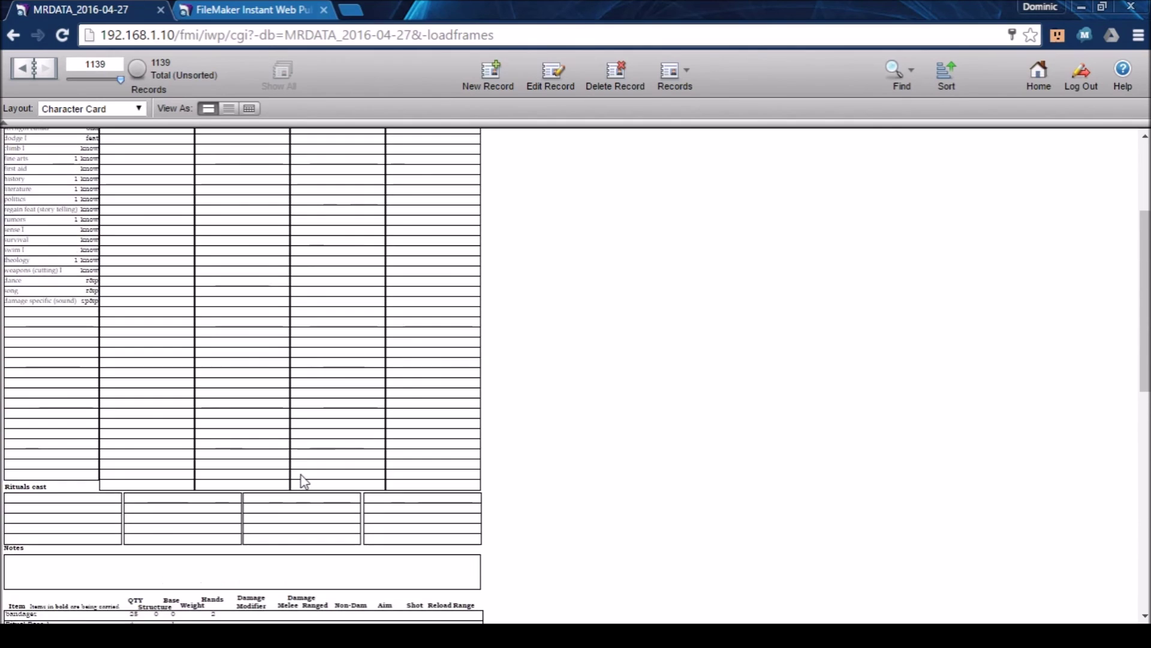
pyautogui.scroll(3, 304, 480)
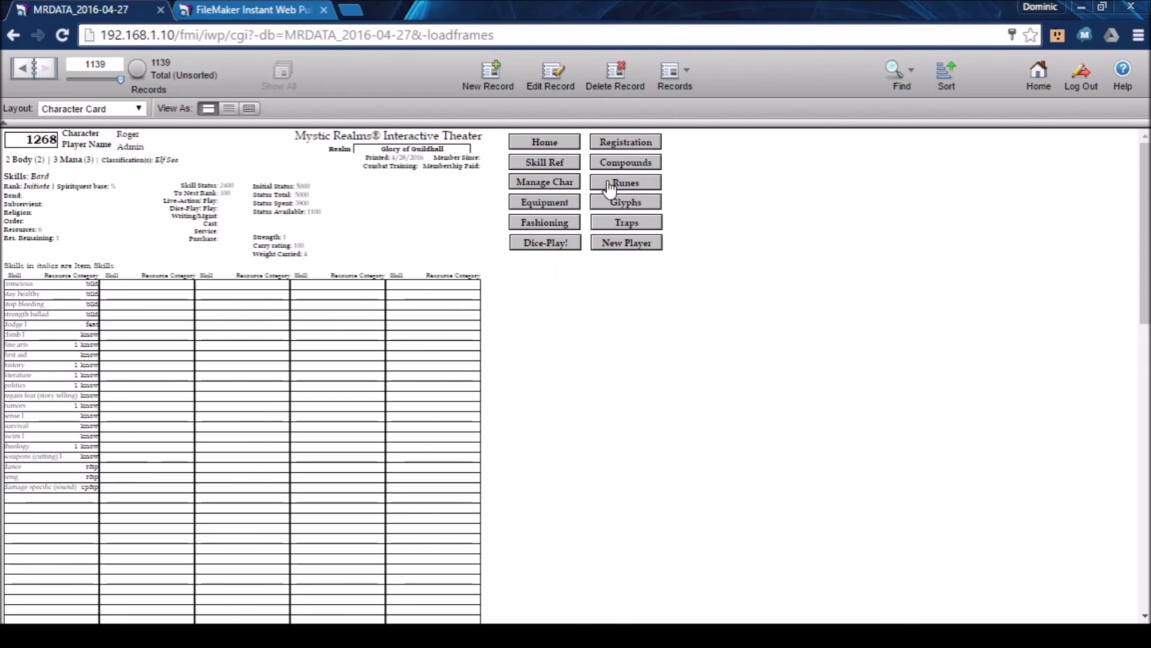
# Return to managing the character, add the glib voice ritual in the empty row of the rituals list, and submit the record.
pyautogui.click(546, 184)
pyautogui.scroll(-3, 640, 397)
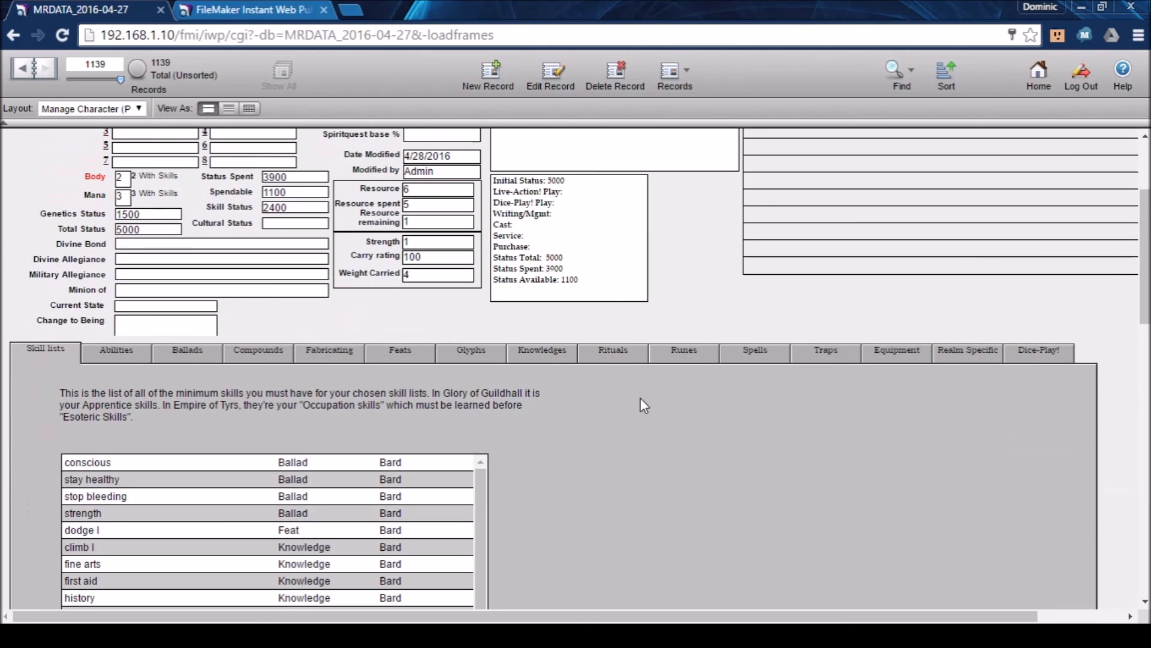
pyautogui.click(611, 349)
pyautogui.scroll(-4, 563, 264)
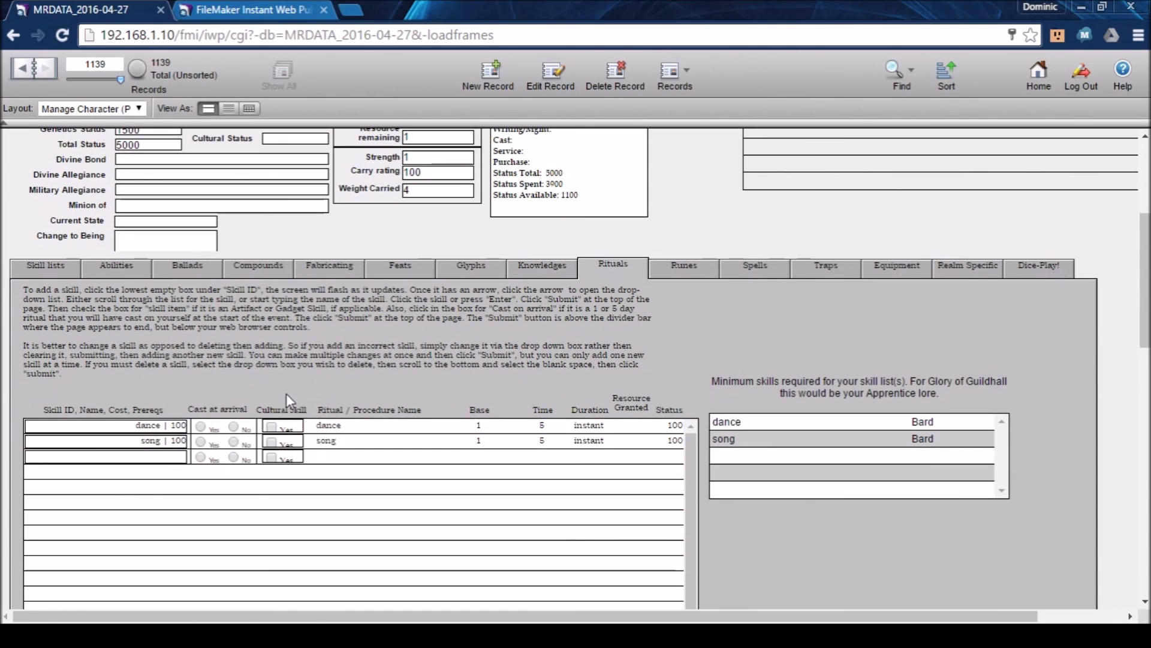
pyautogui.click(171, 460)
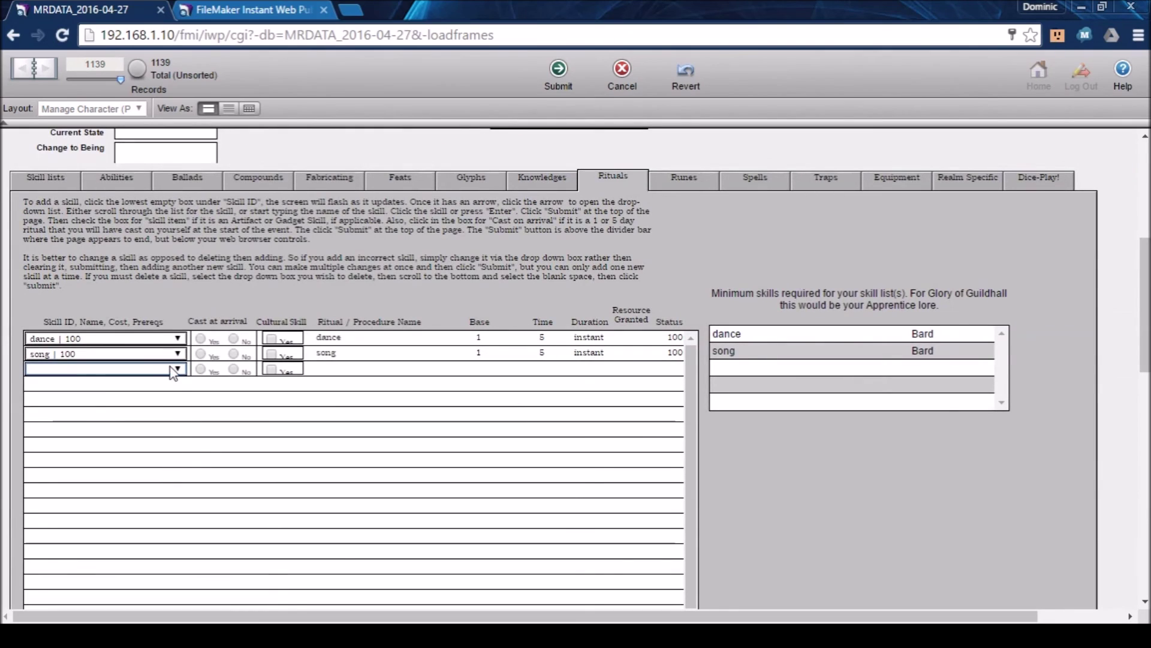
pyautogui.scroll(-1, 174, 375)
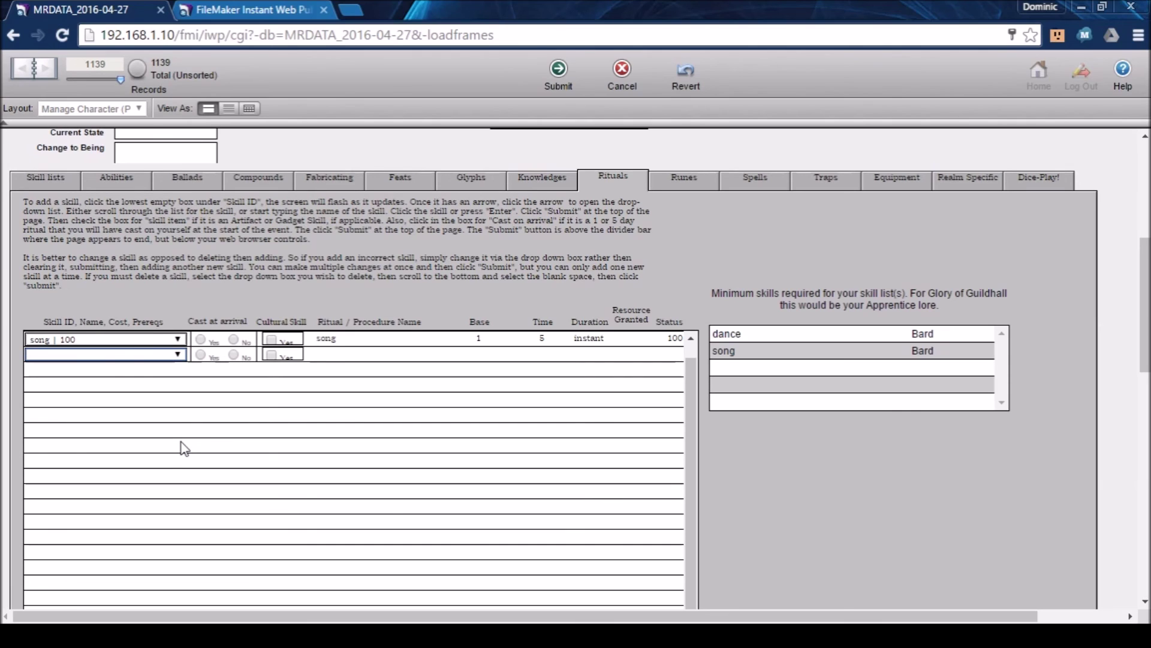
pyautogui.click(131, 535)
pyautogui.click(554, 77)
# Mark the glib voice ritual as cast at arrival and submit the record.
pyautogui.scroll(-4, 493, 426)
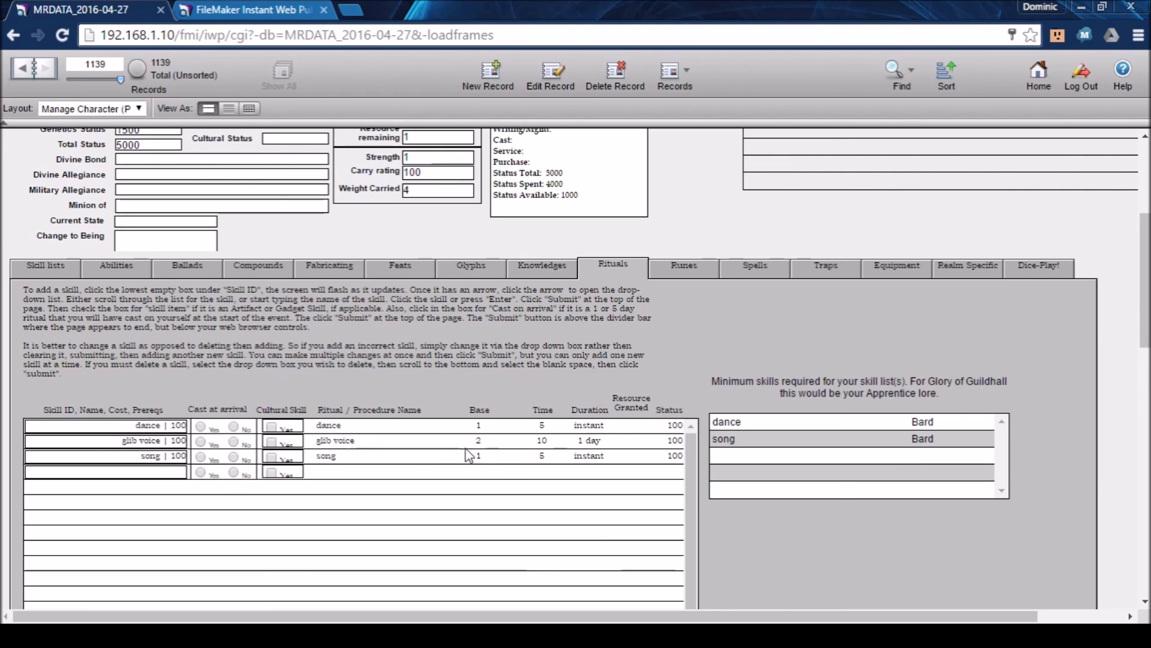
pyautogui.click(202, 448)
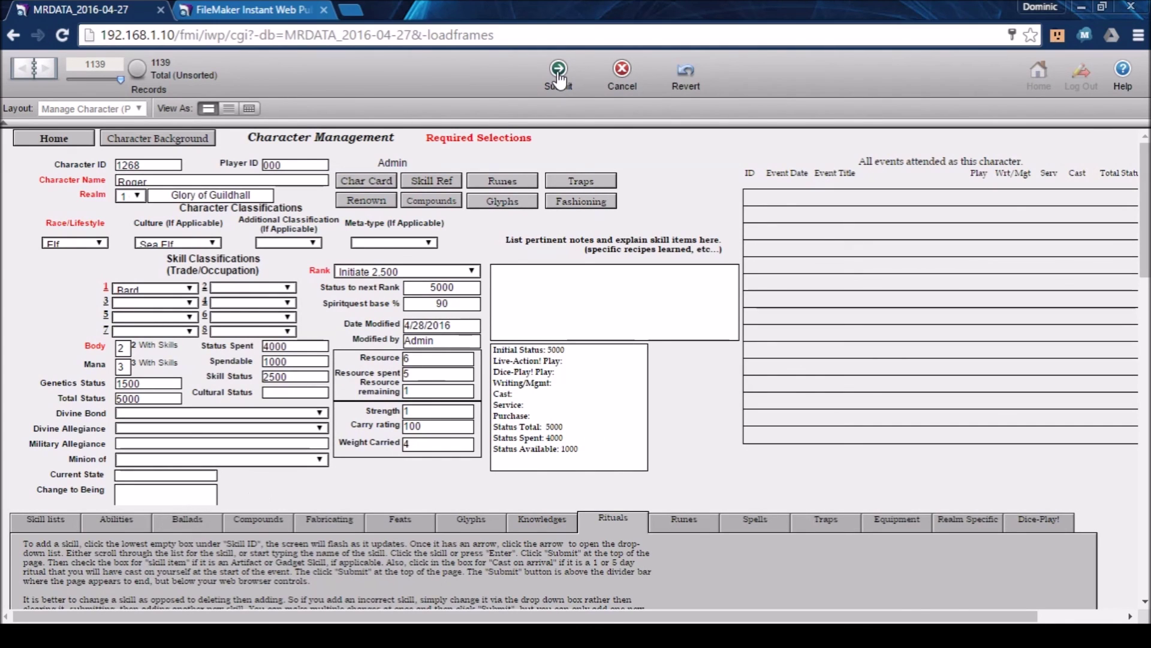
pyautogui.scroll(-5, 597, 262)
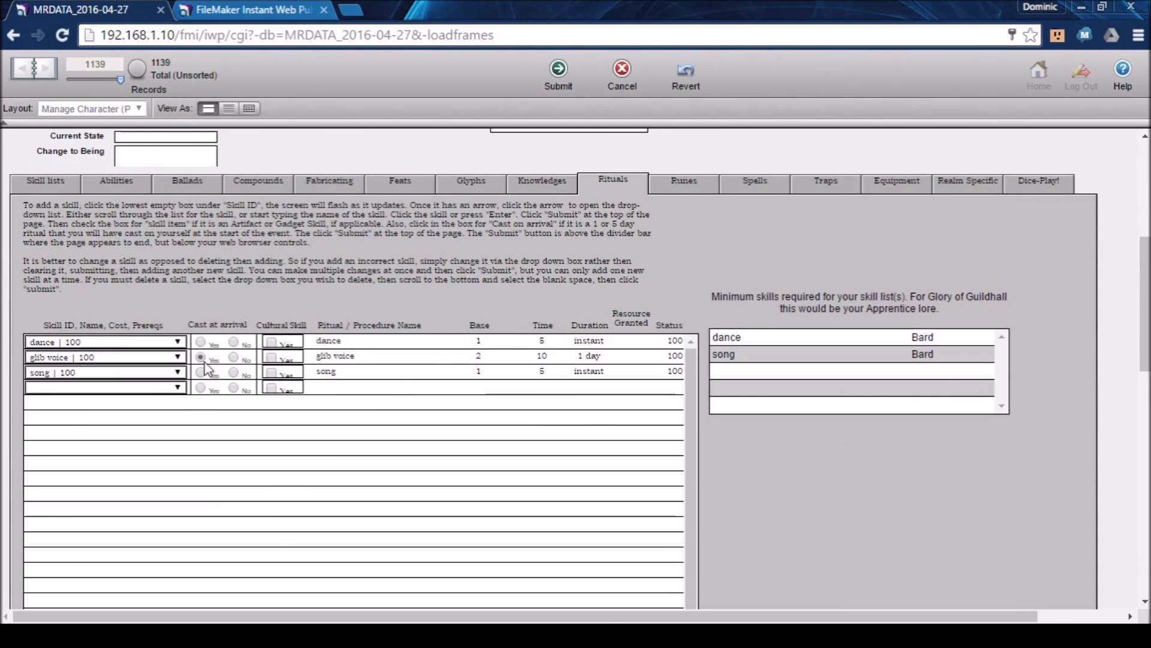
pyautogui.click(555, 72)
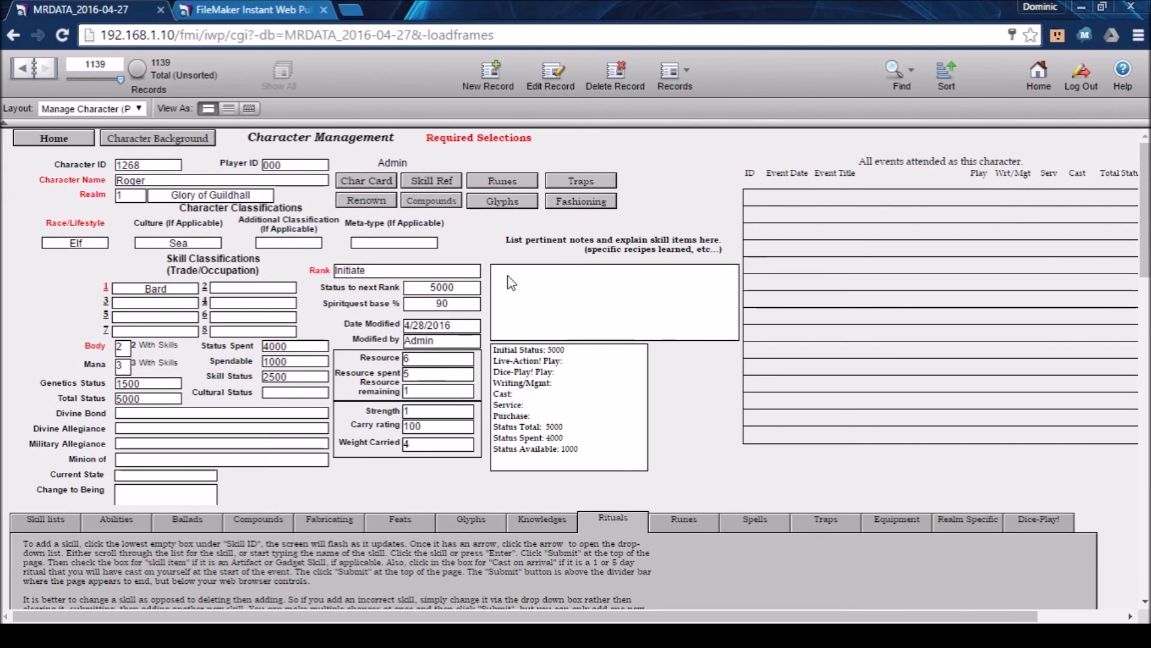
# Open the character card and check its Rituals cast section and skill list for the added ritual.
pyautogui.click(364, 181)
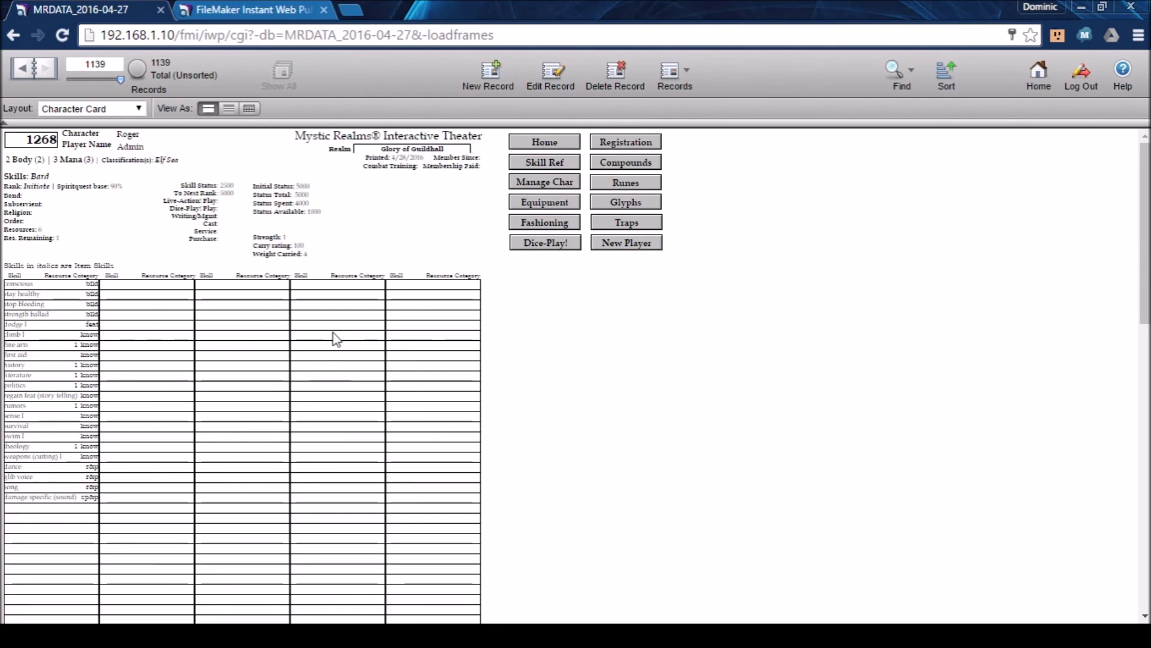
pyautogui.scroll(-5, 337, 348)
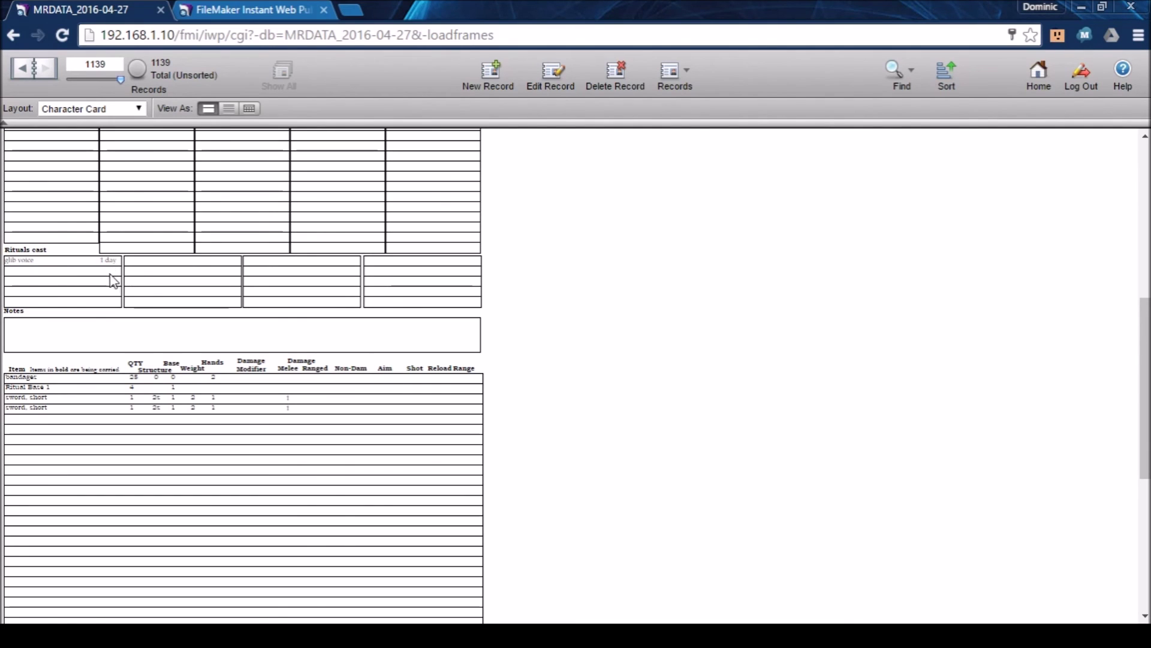
pyautogui.scroll(3, 116, 287)
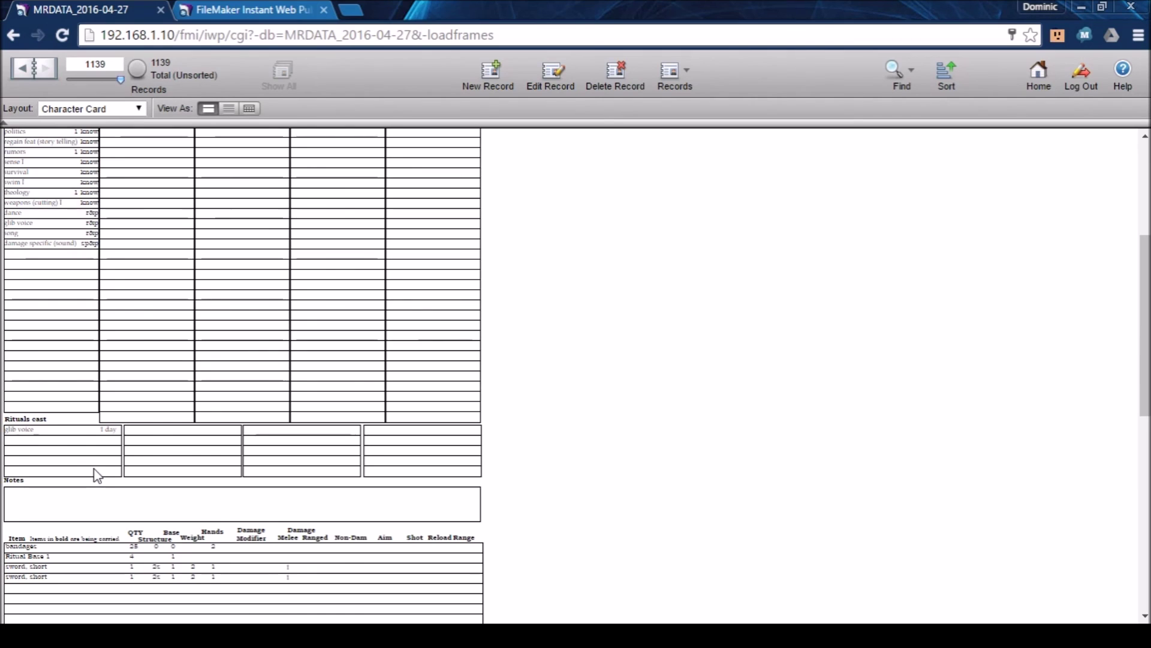
pyautogui.scroll(3, 96, 474)
pyautogui.scroll(1, 94, 471)
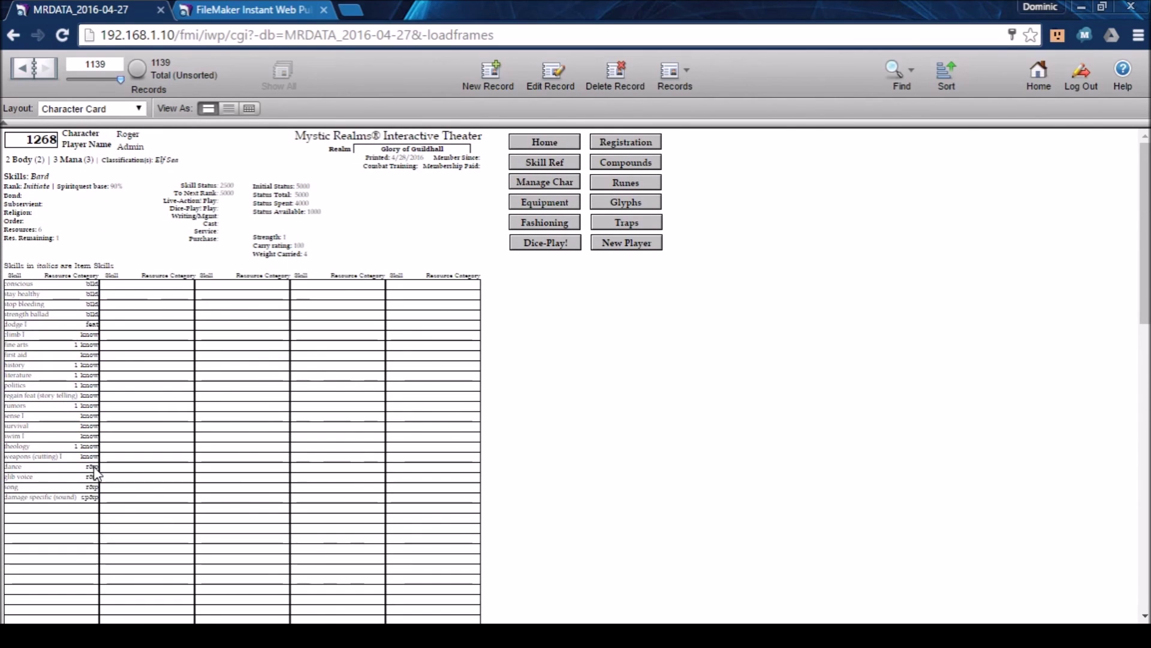